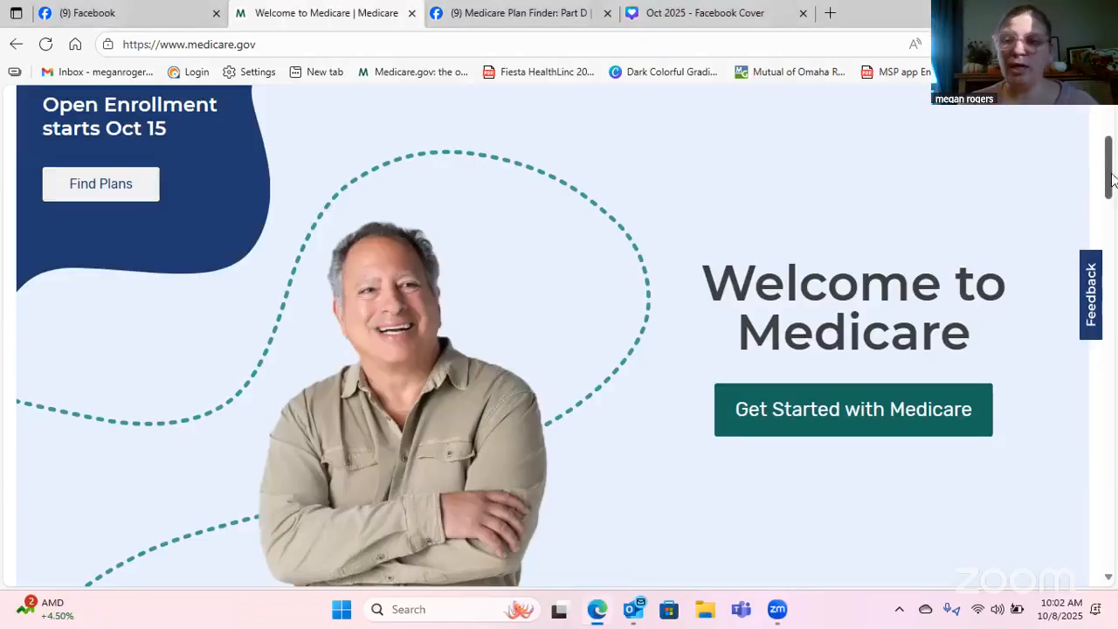
Open the health and drug plan finder from the Medicare home page.
scroll(1033, 180, down, 3)
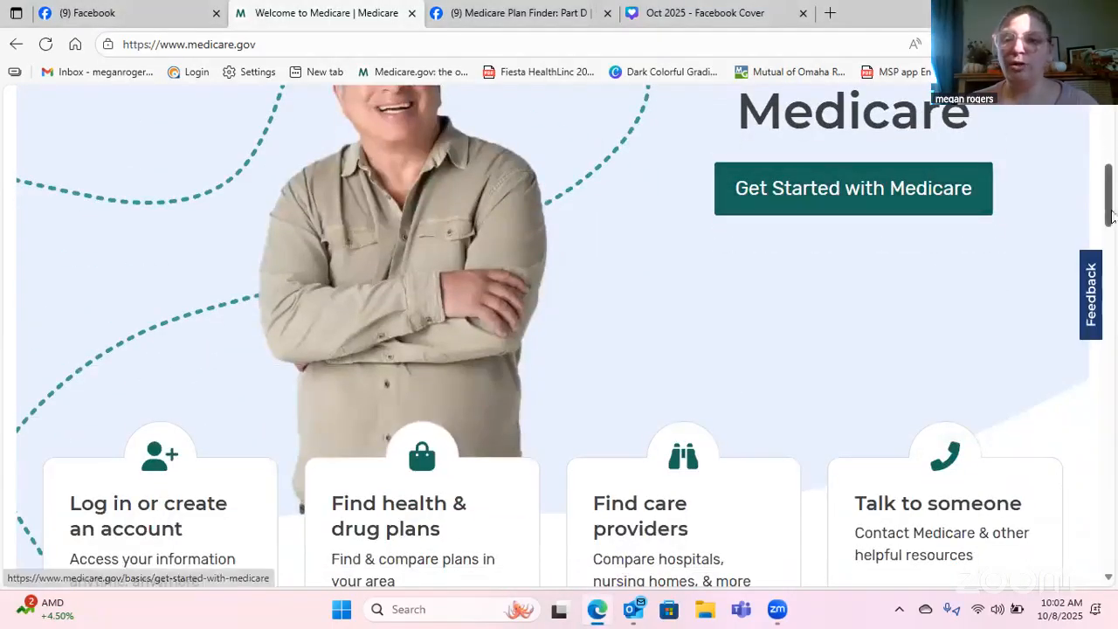
drag(1112, 214, 1112, 231)
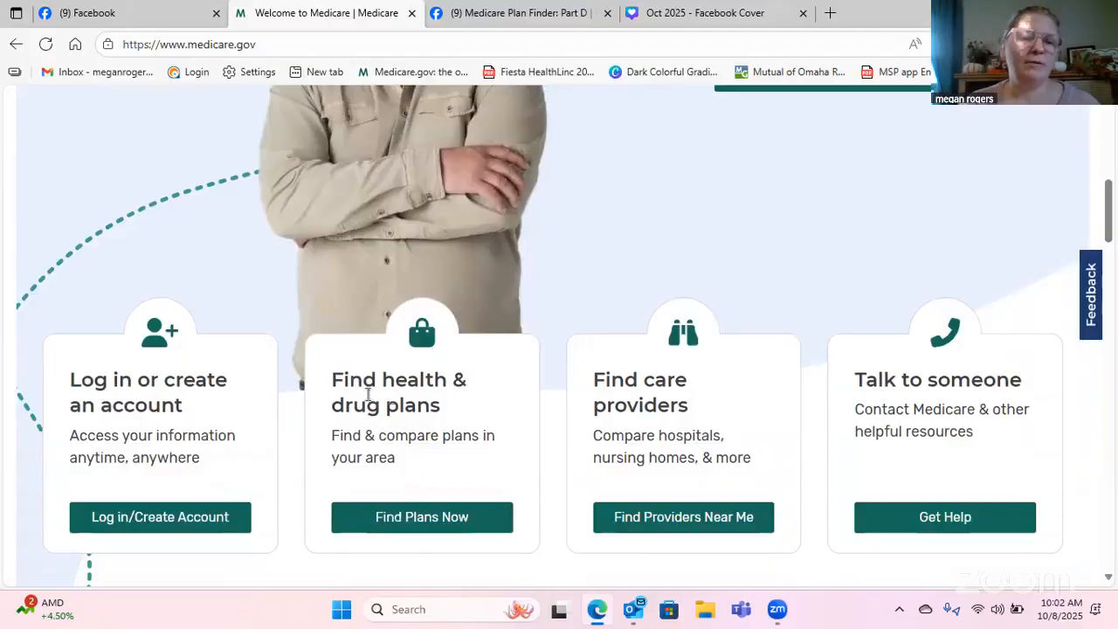
click(377, 505)
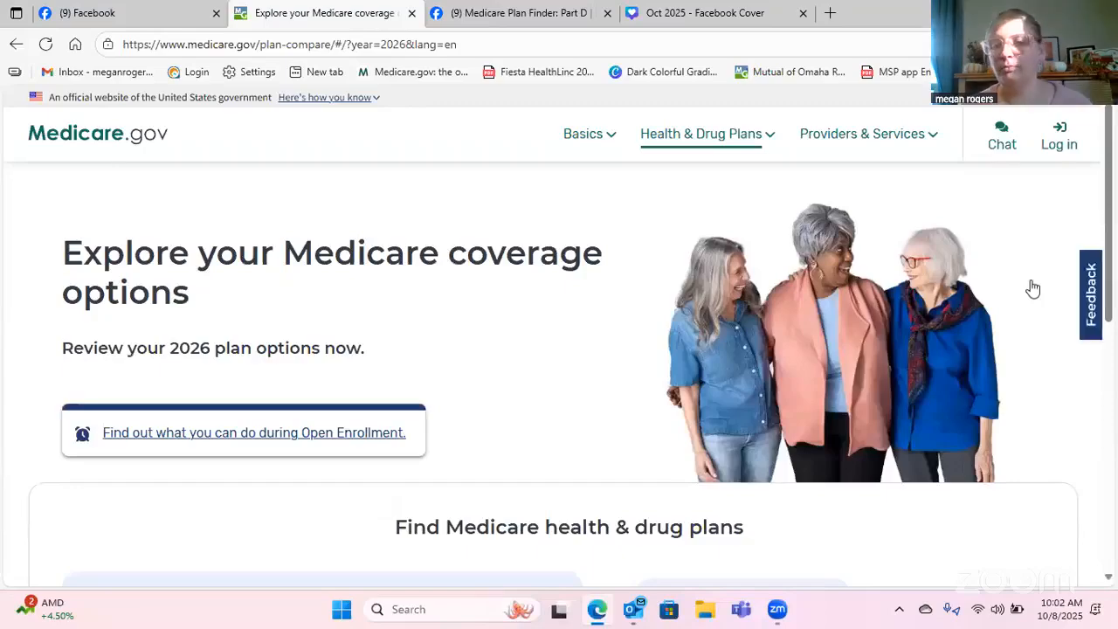
Without logging in, search 2026 Medicare drug plans (Part D) for ZIP code 46563 in Marshall County, IN.
scroll(1033, 288, down, 3)
scroll(1033, 288, down, 3)
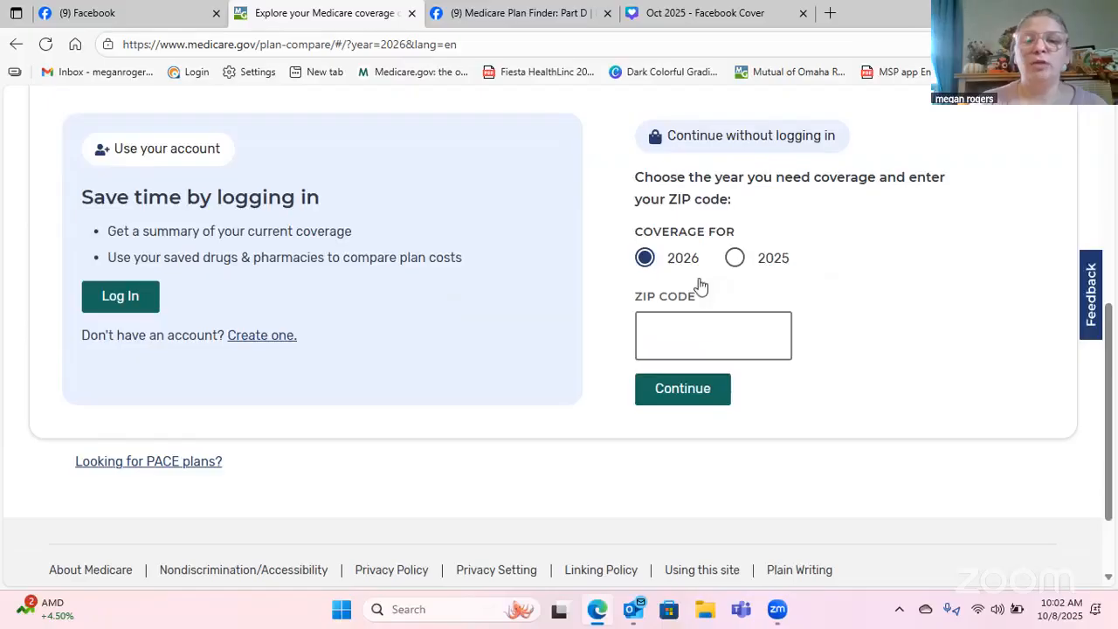
click(673, 331)
text(46563)
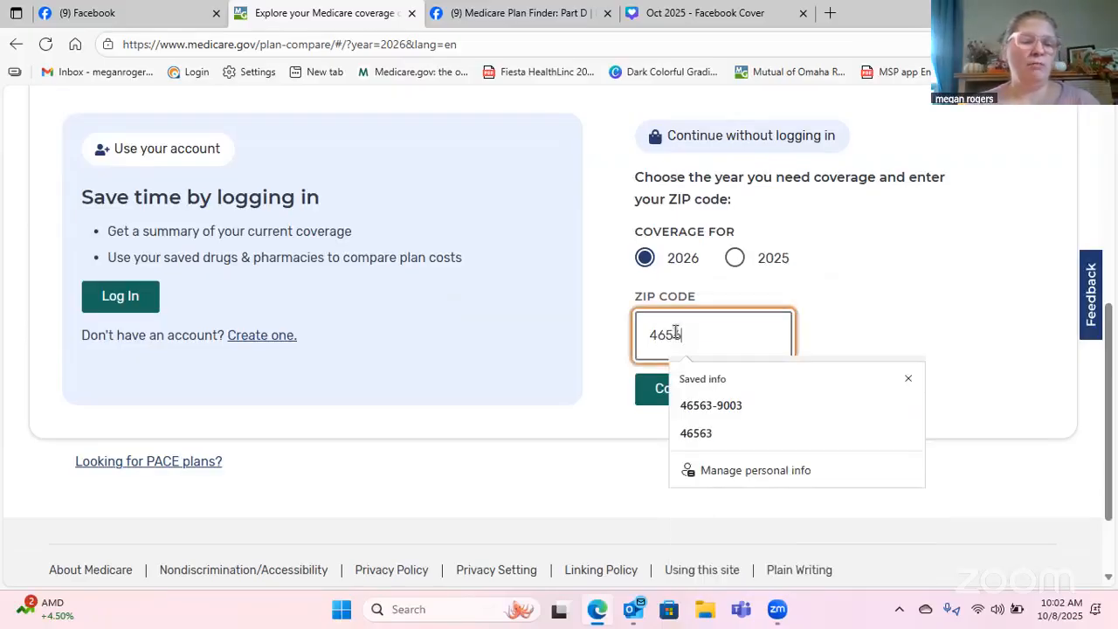
click(570, 374)
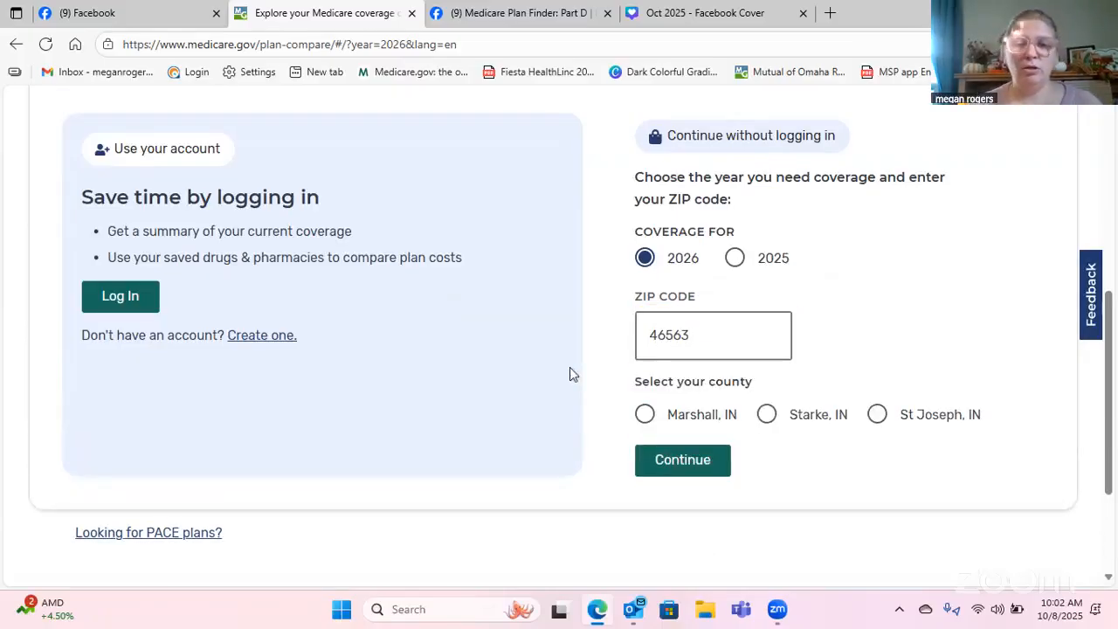
click(645, 415)
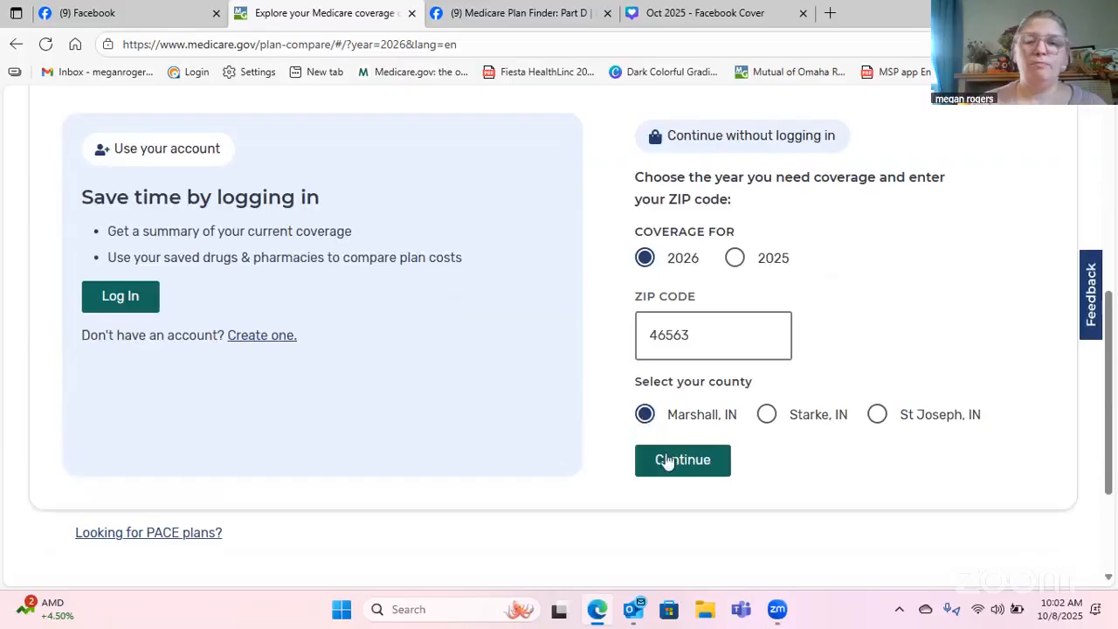
click(665, 460)
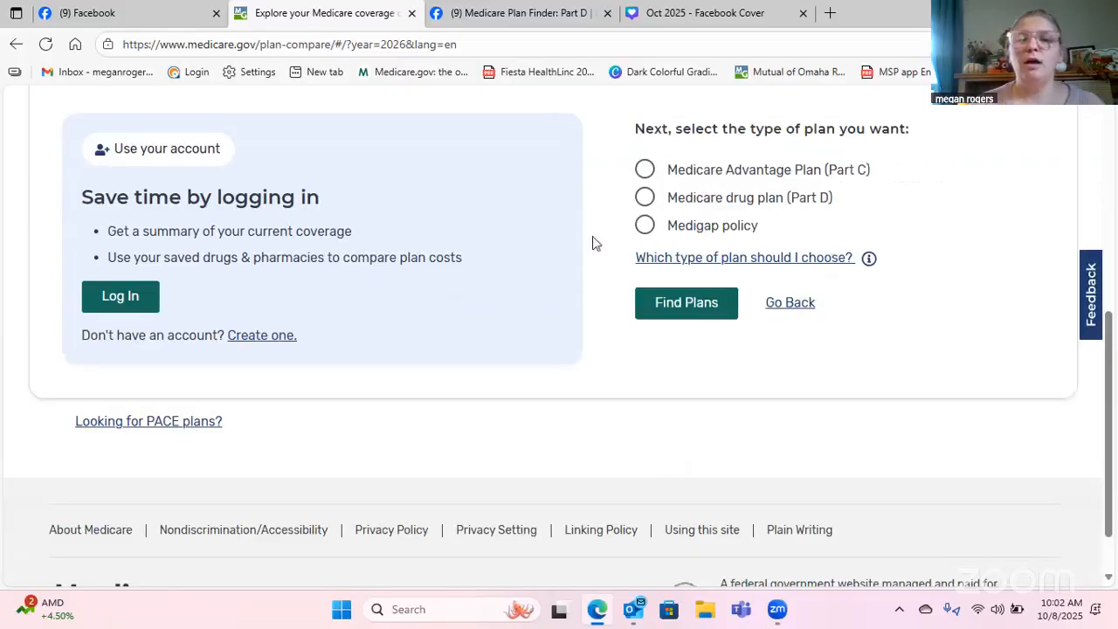
click(646, 197)
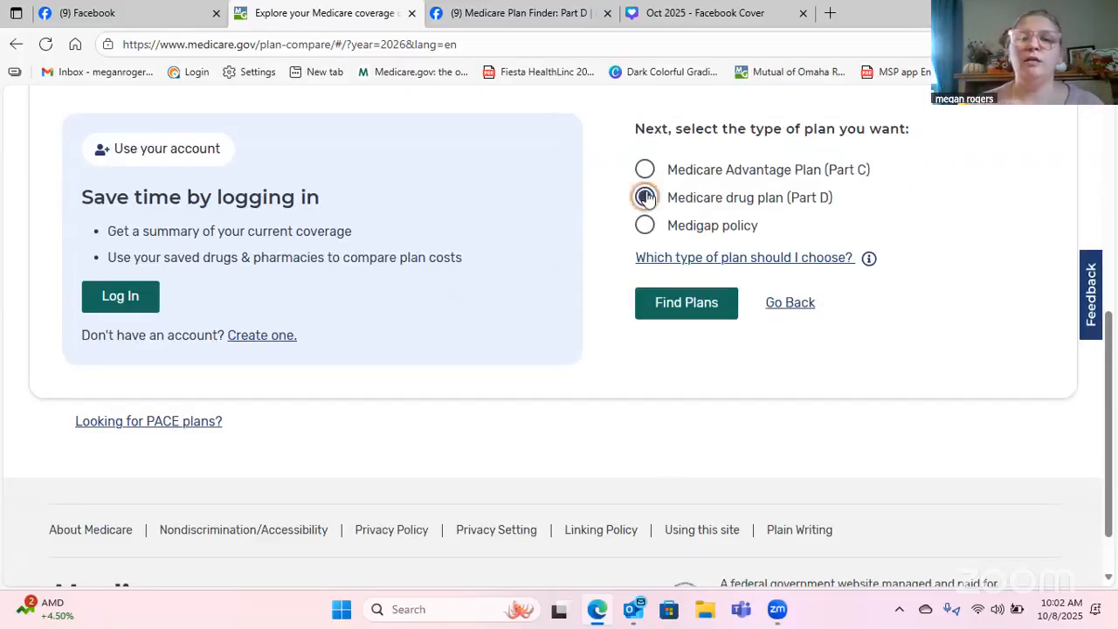
click(657, 303)
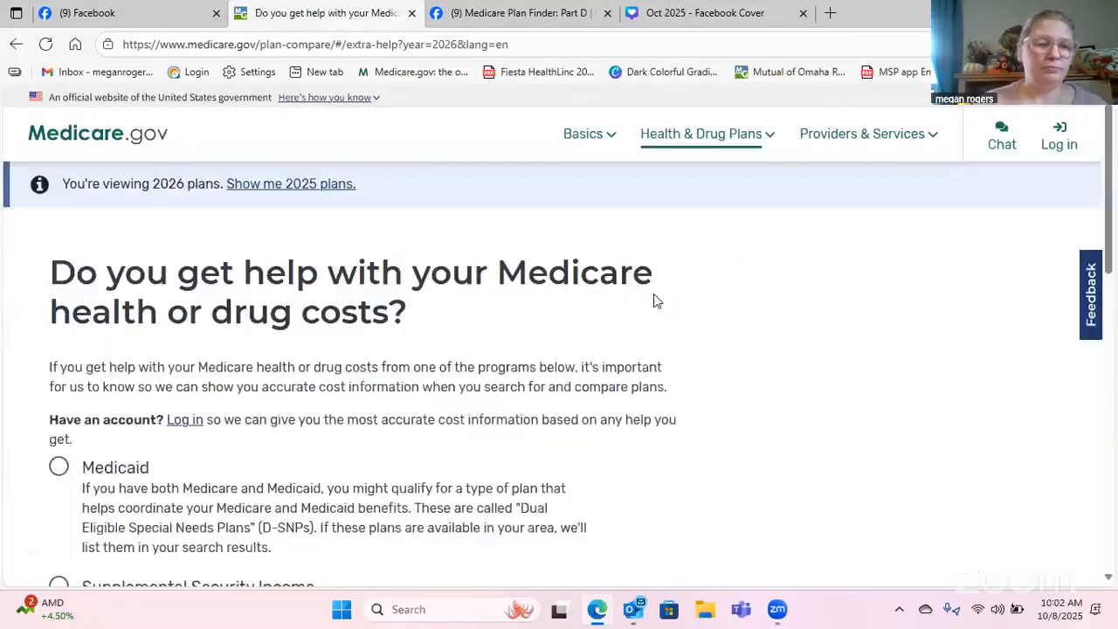
Answer the cost assistance question with "I don't get help from any of these programs" and continue.
scroll(656, 297, down, 3)
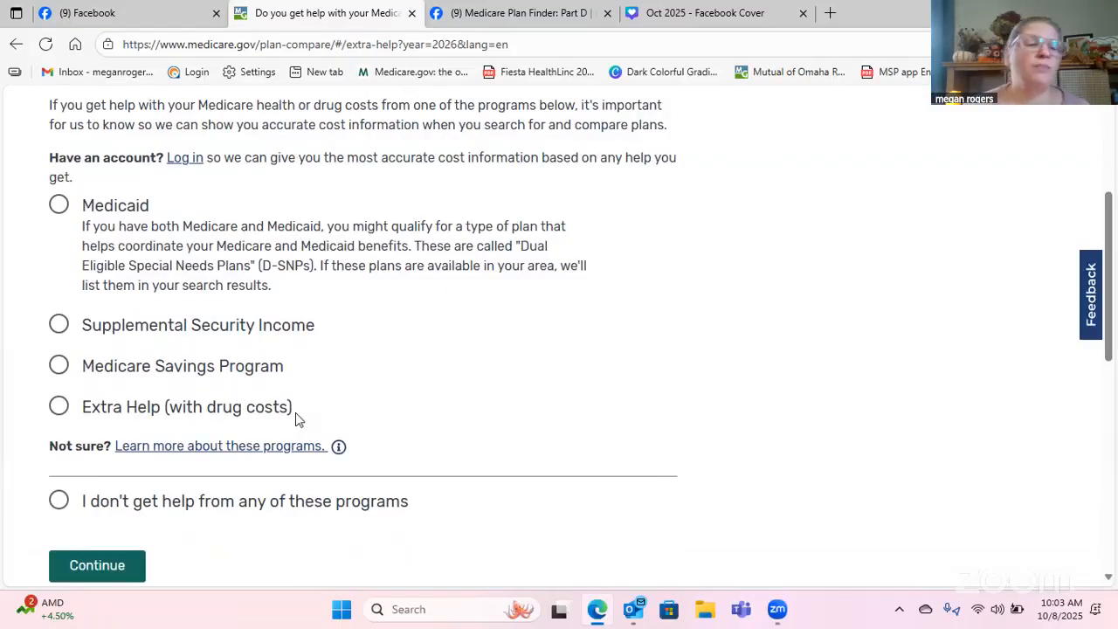
click(58, 501)
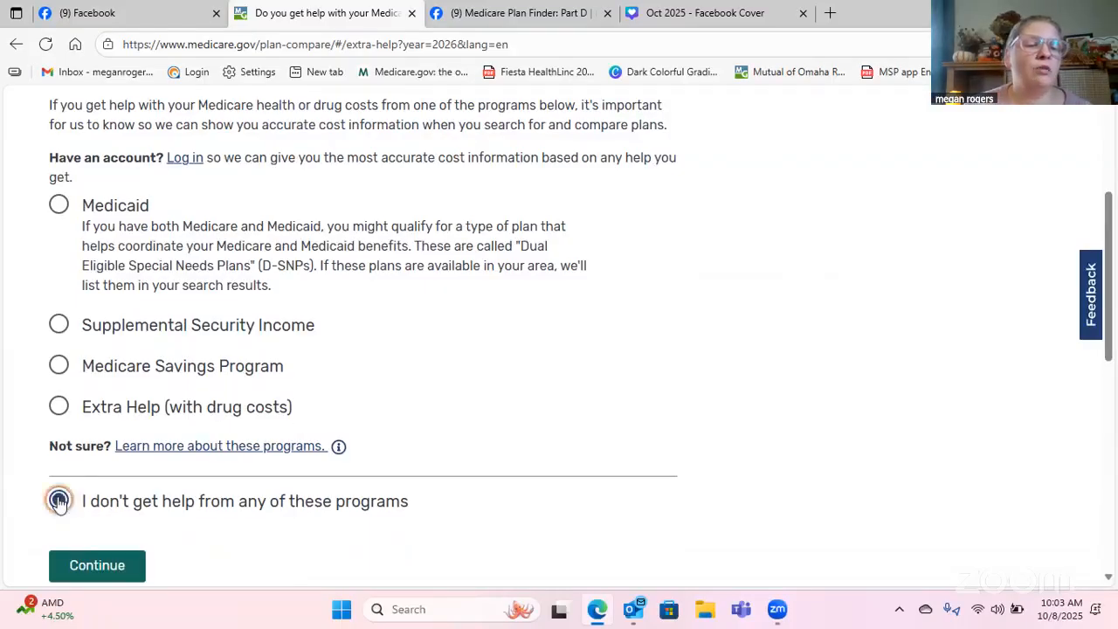
scroll(594, 447, down, 2)
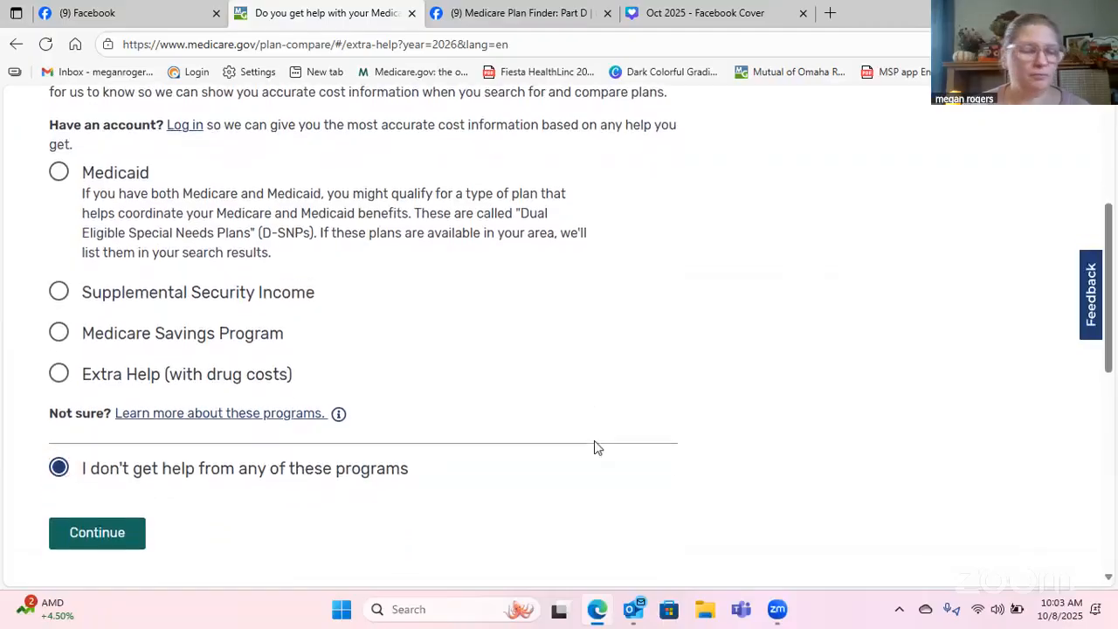
scroll(594, 447, down, 4)
click(109, 249)
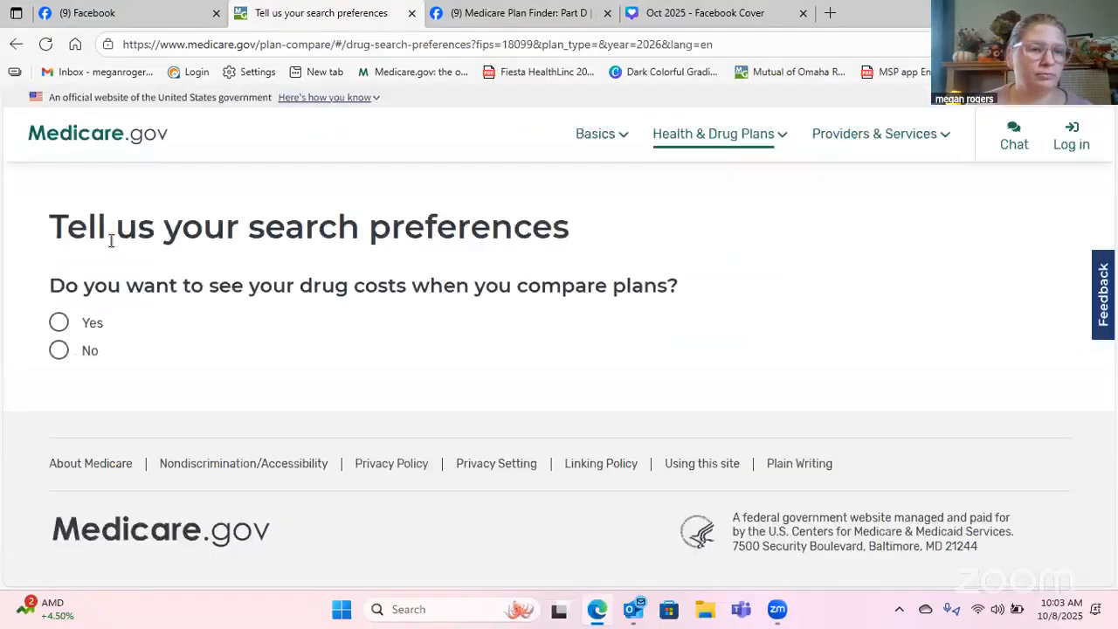
Choose to see drug costs when comparing plans, and find and add gabapentin as a prescription drug.
click(62, 322)
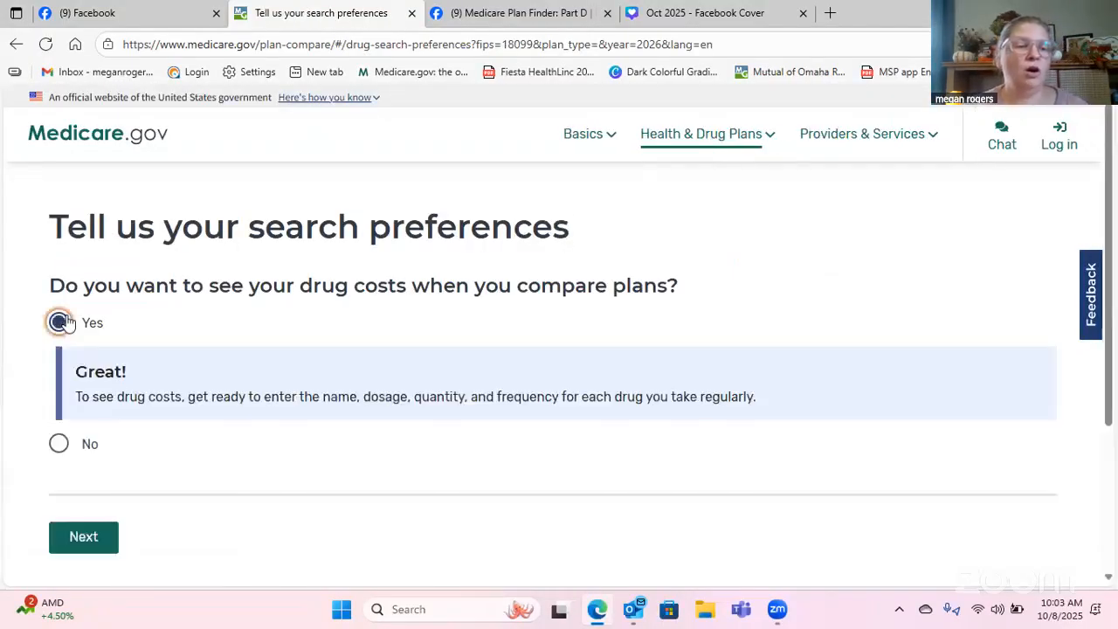
click(91, 535)
click(190, 333)
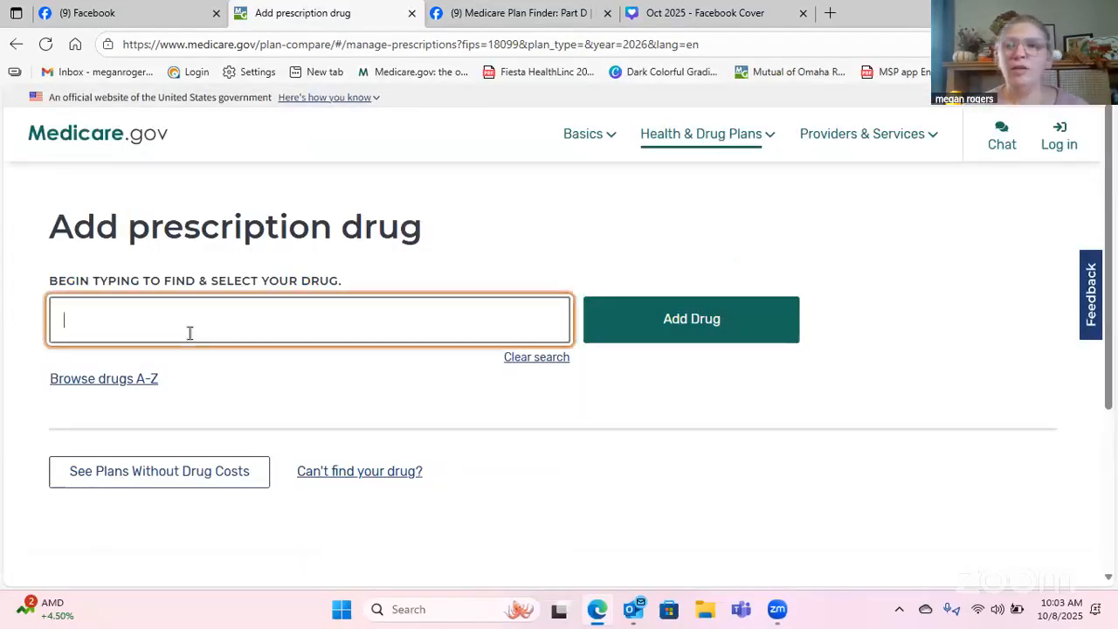
text(gab)
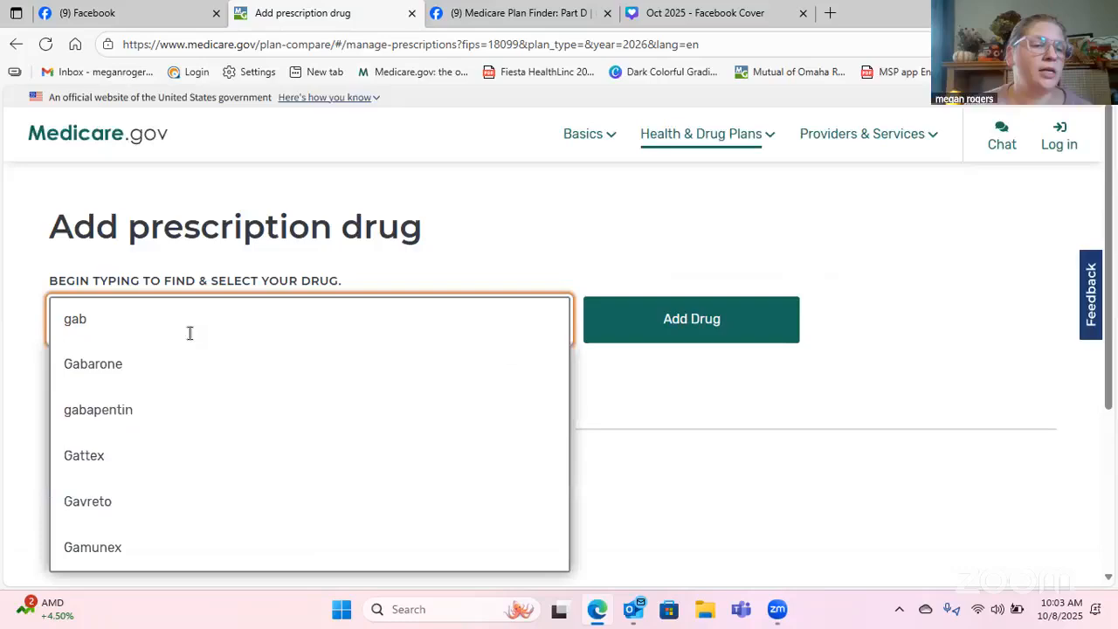
click(152, 407)
click(689, 322)
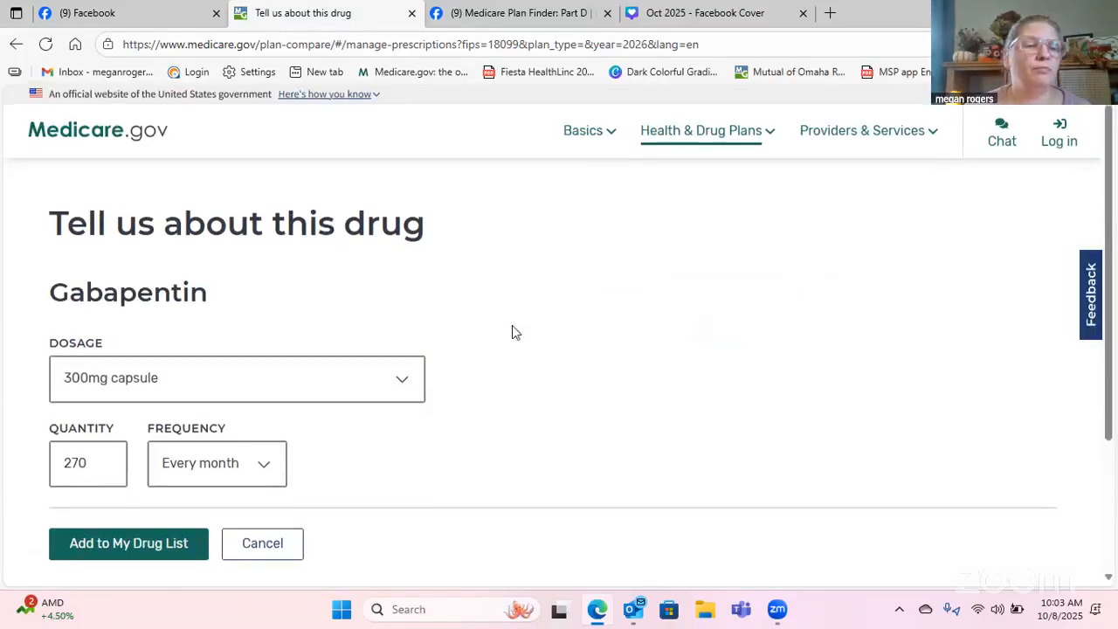
Review the dosage and refill frequency options offered for gabapentin.
scroll(511, 329, down, 1)
click(398, 295)
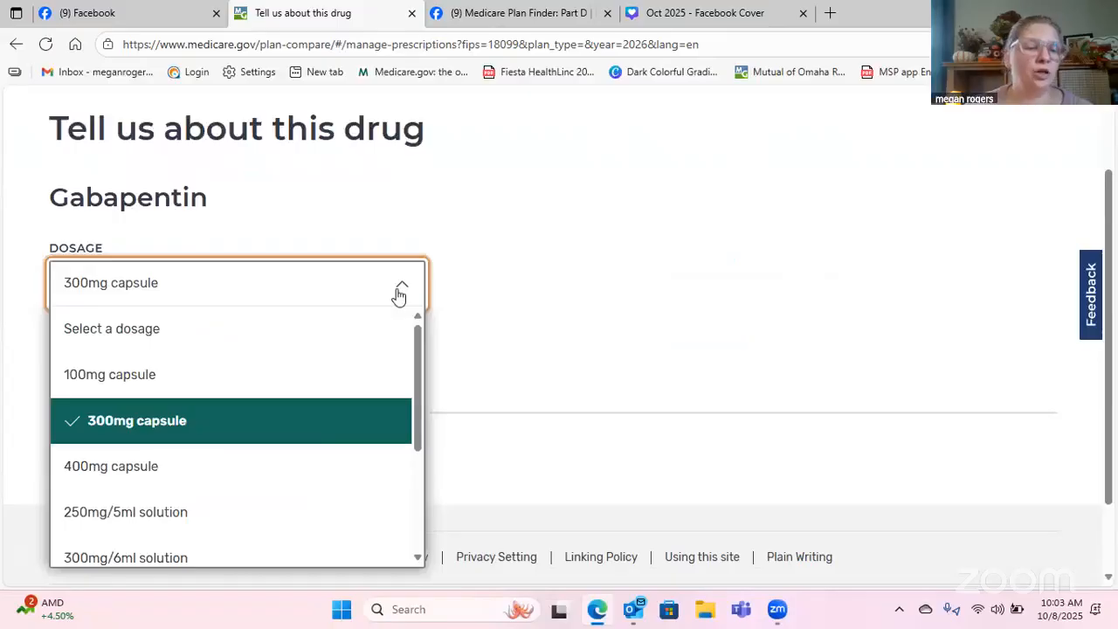
click(497, 310)
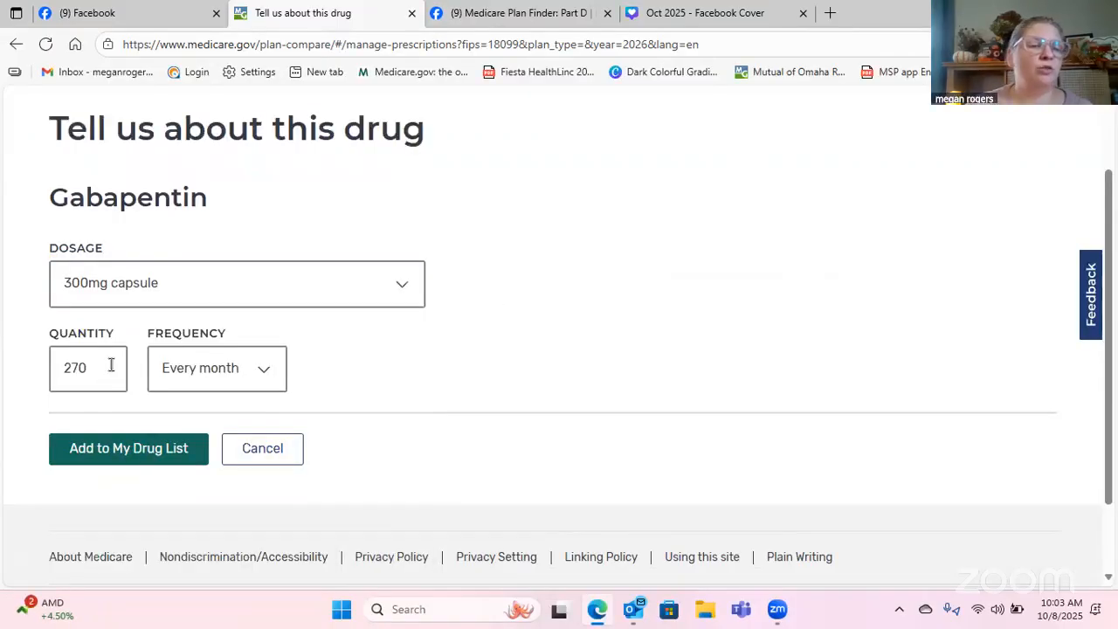
click(188, 382)
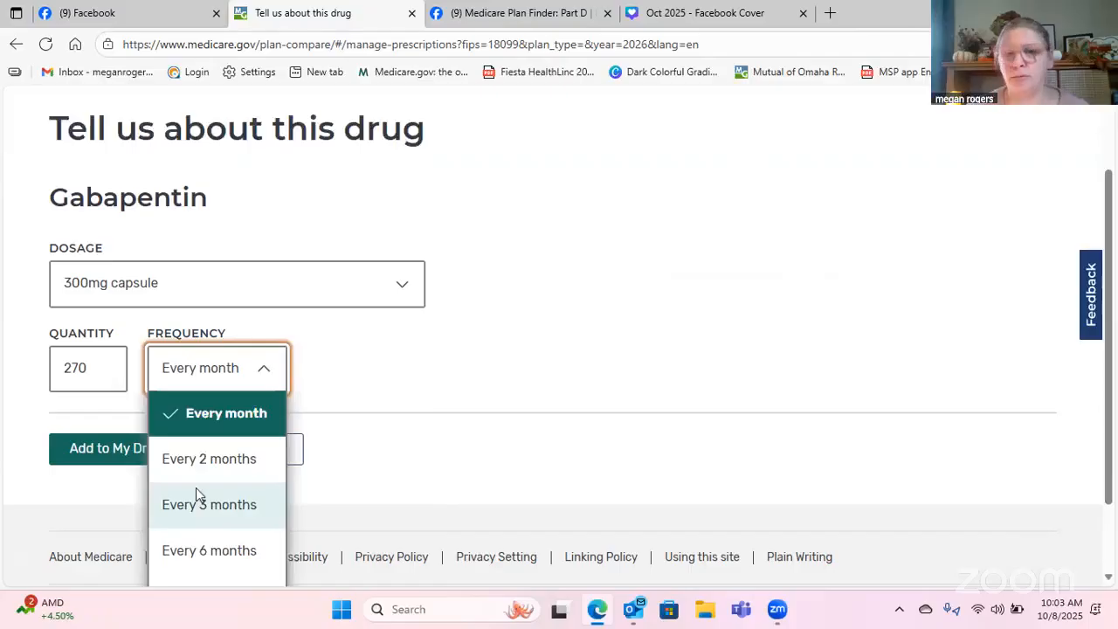
click(361, 406)
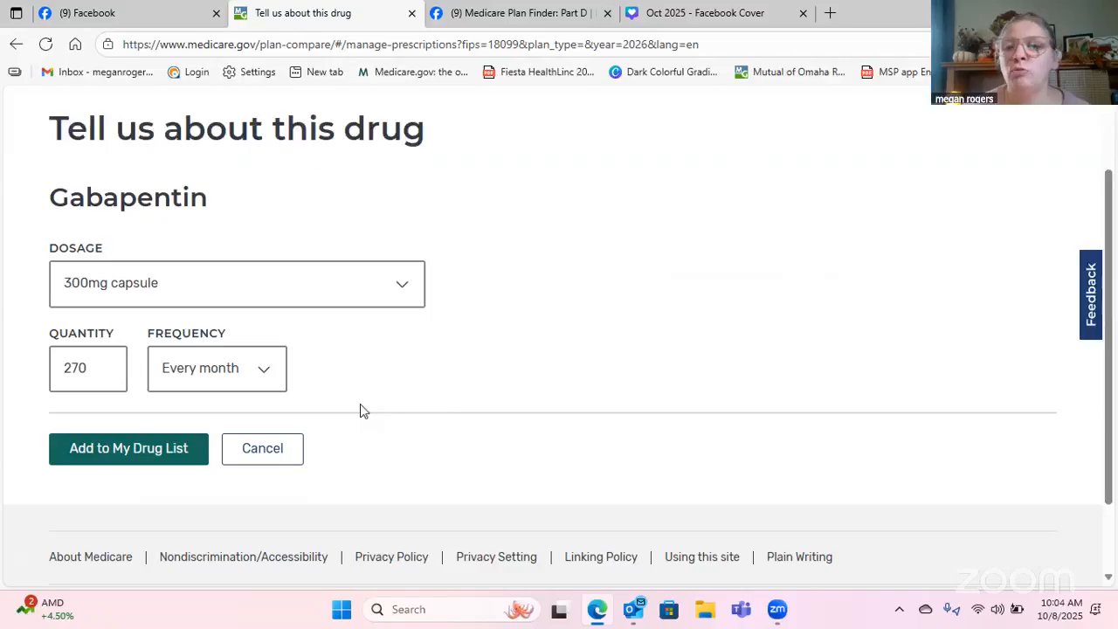
click(225, 366)
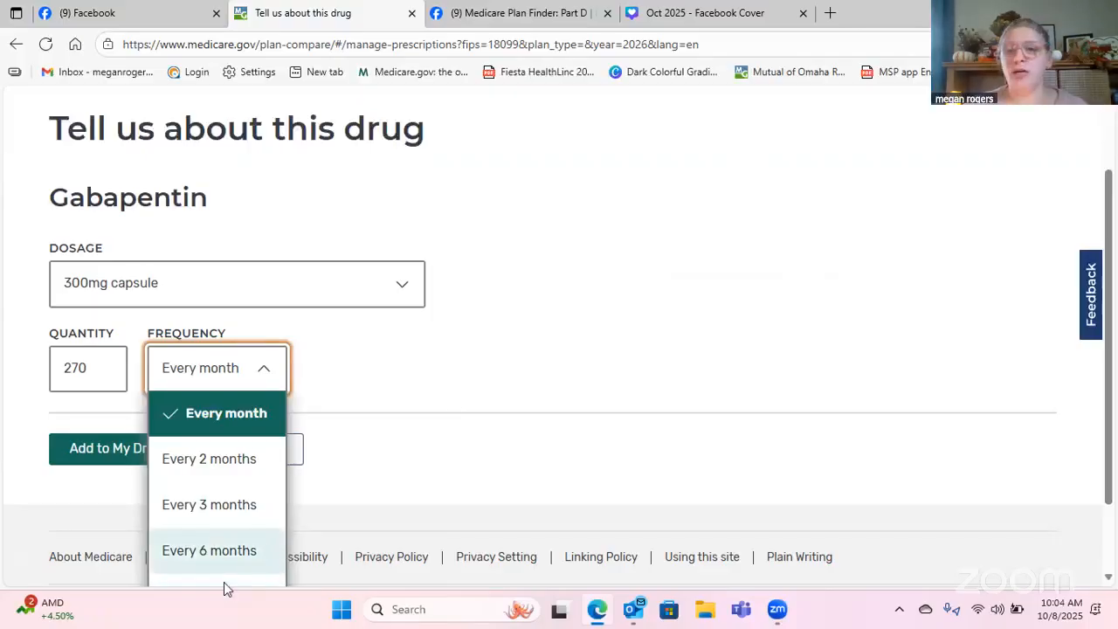
click(434, 425)
scroll(434, 425, down, 2)
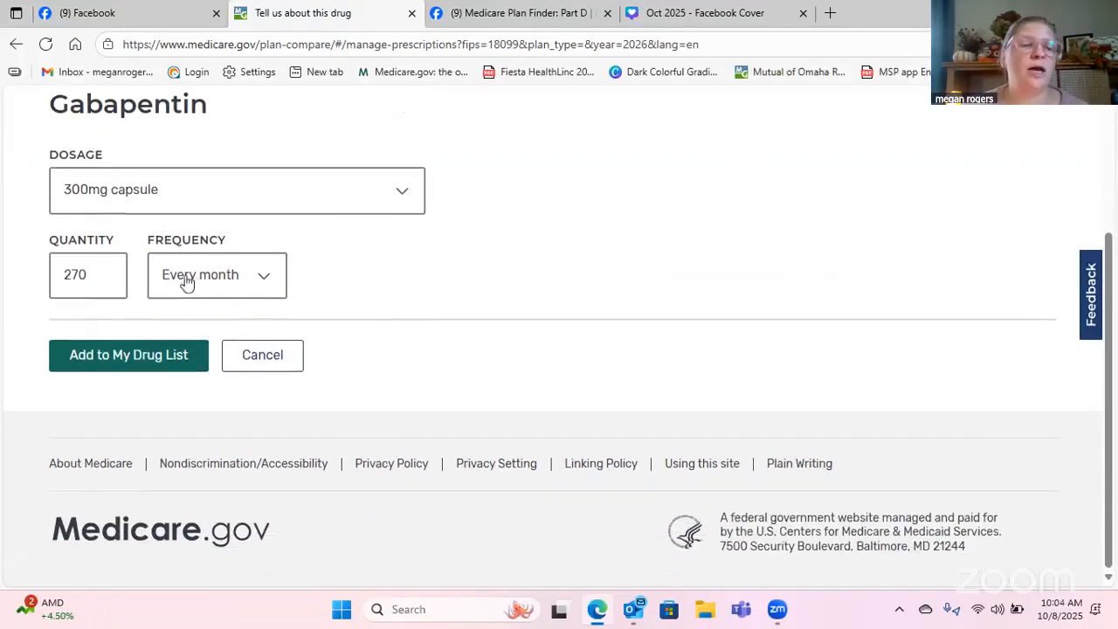
Try a gabapentin frequency of every 12 months and return it to every month.
click(187, 278)
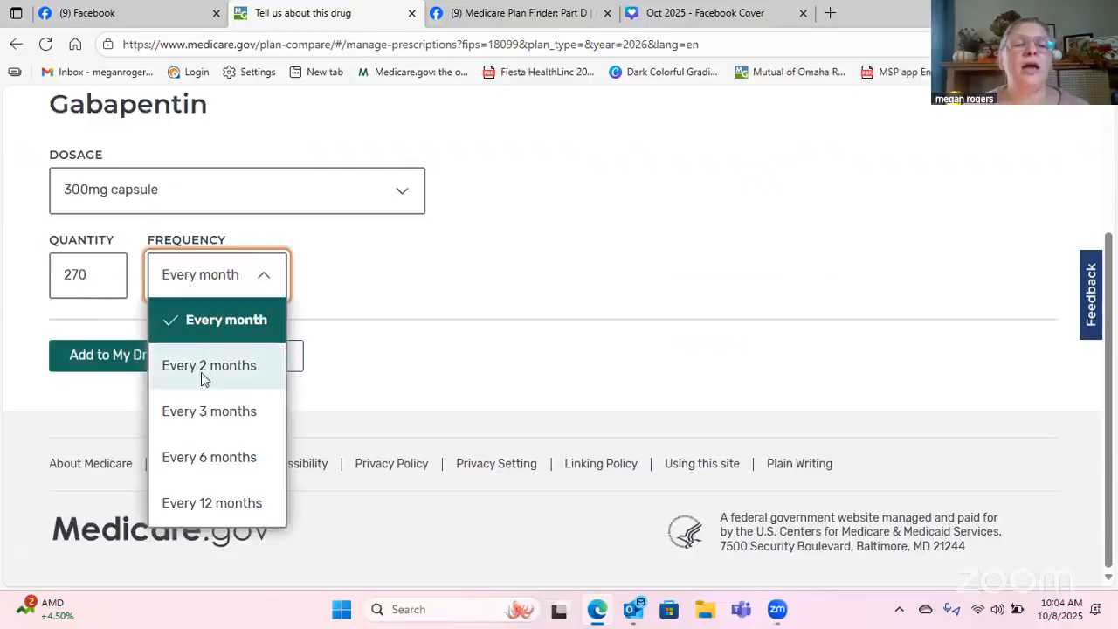
click(202, 501)
click(271, 274)
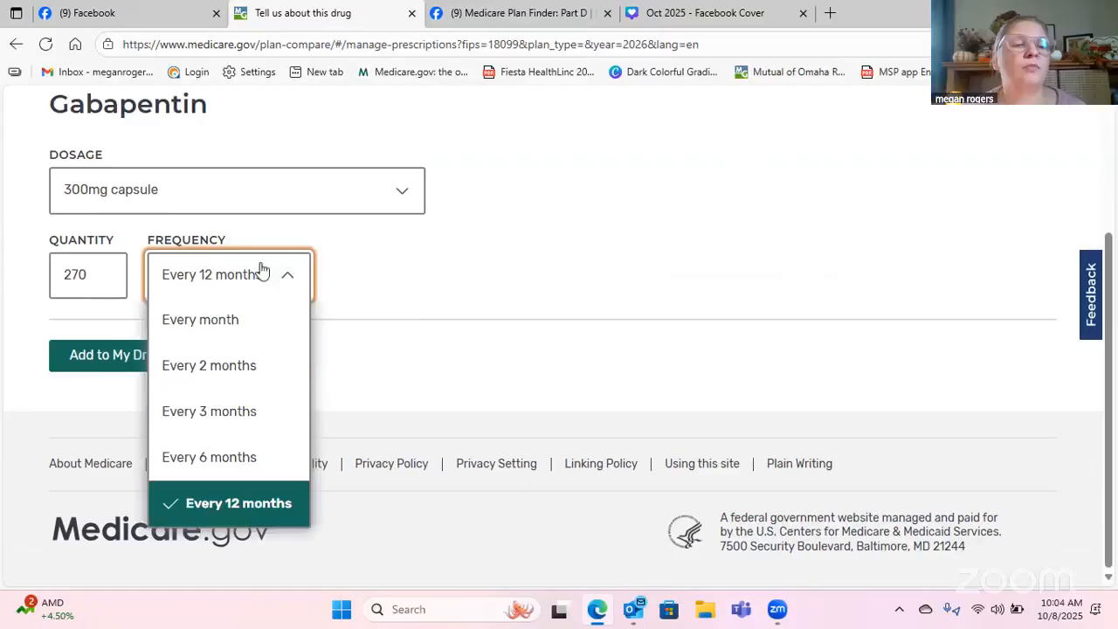
click(204, 332)
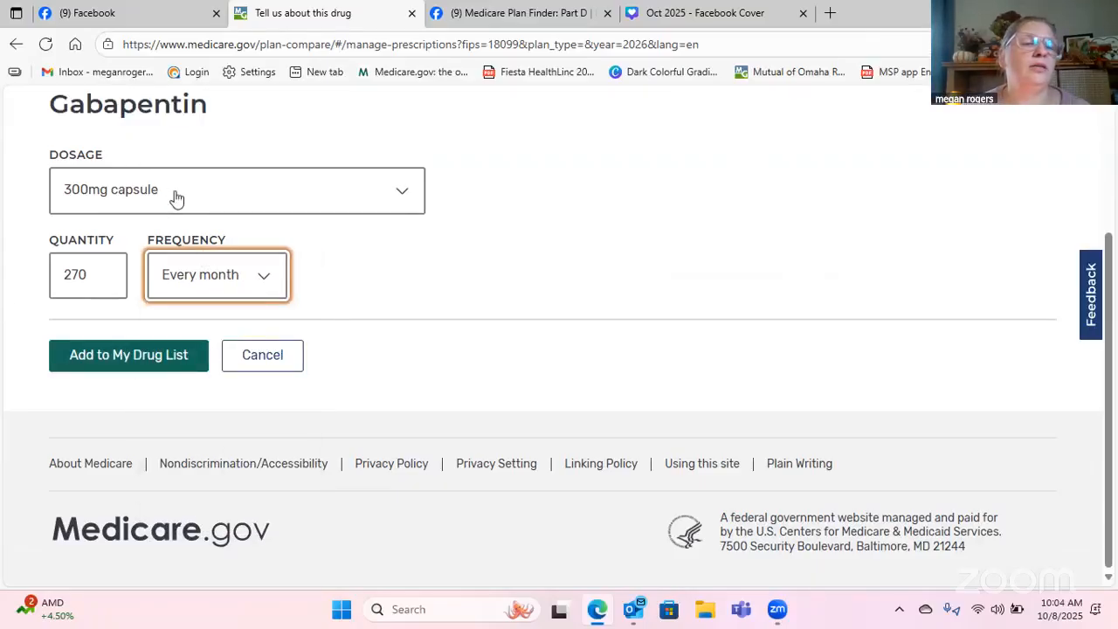
Set the gabapentin quantity to 90 and add it to the drug list.
double_click(92, 278)
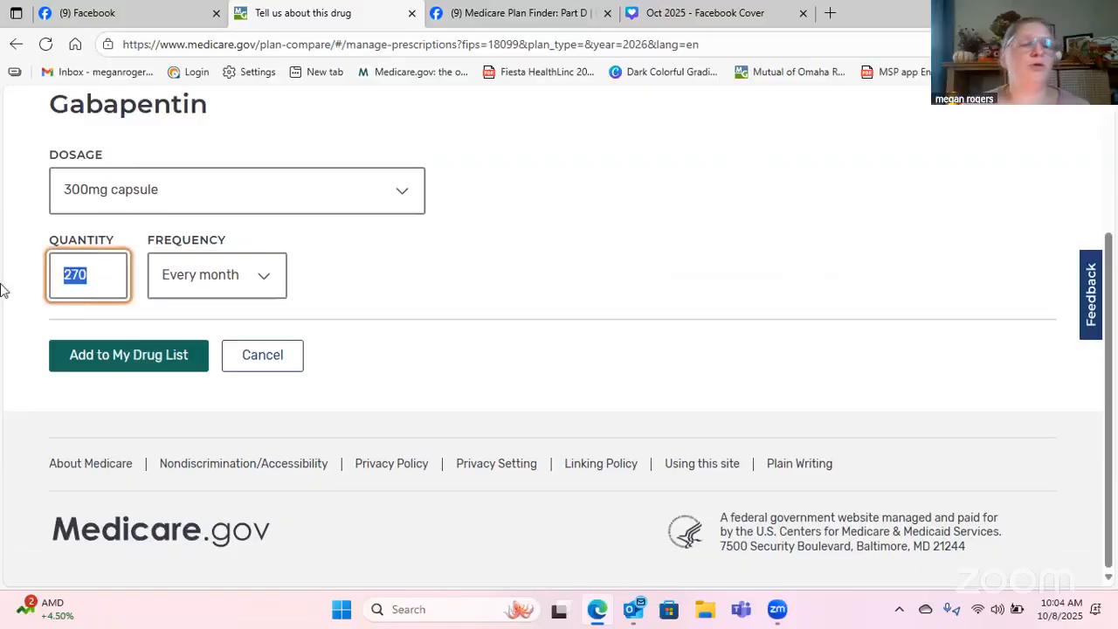
text(90)
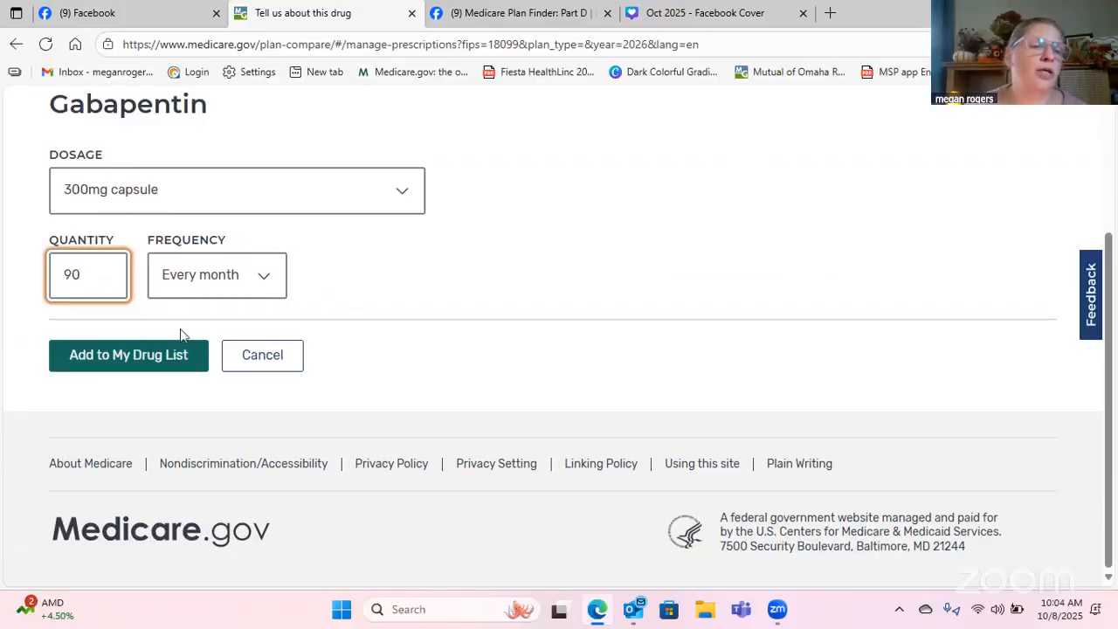
click(172, 358)
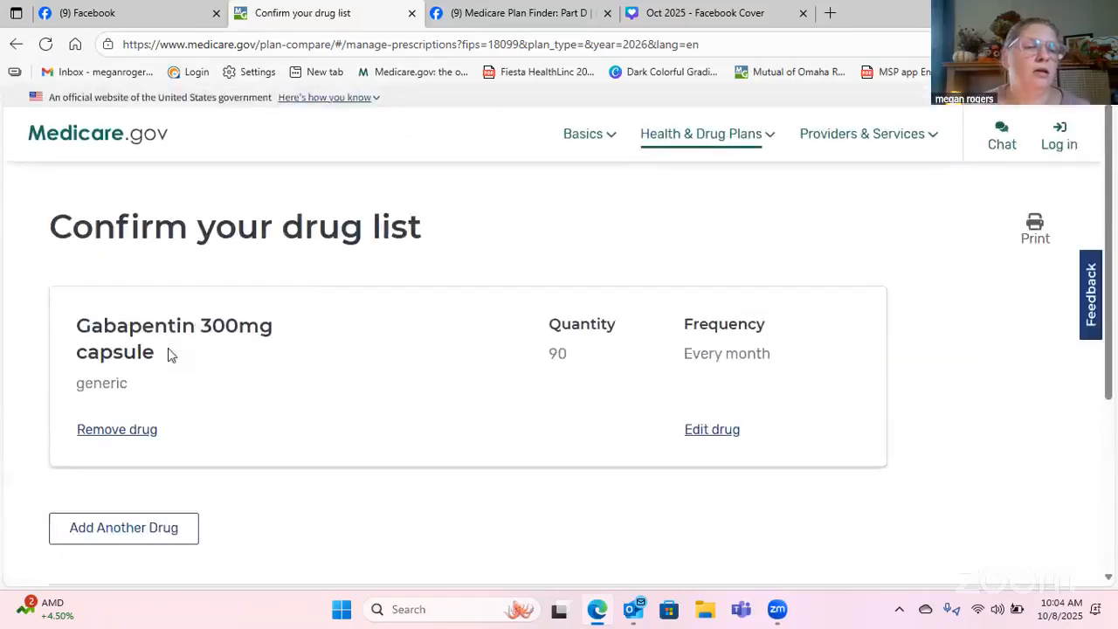
Start another drug entry, search for insulin, and add insulin lispro.
click(124, 544)
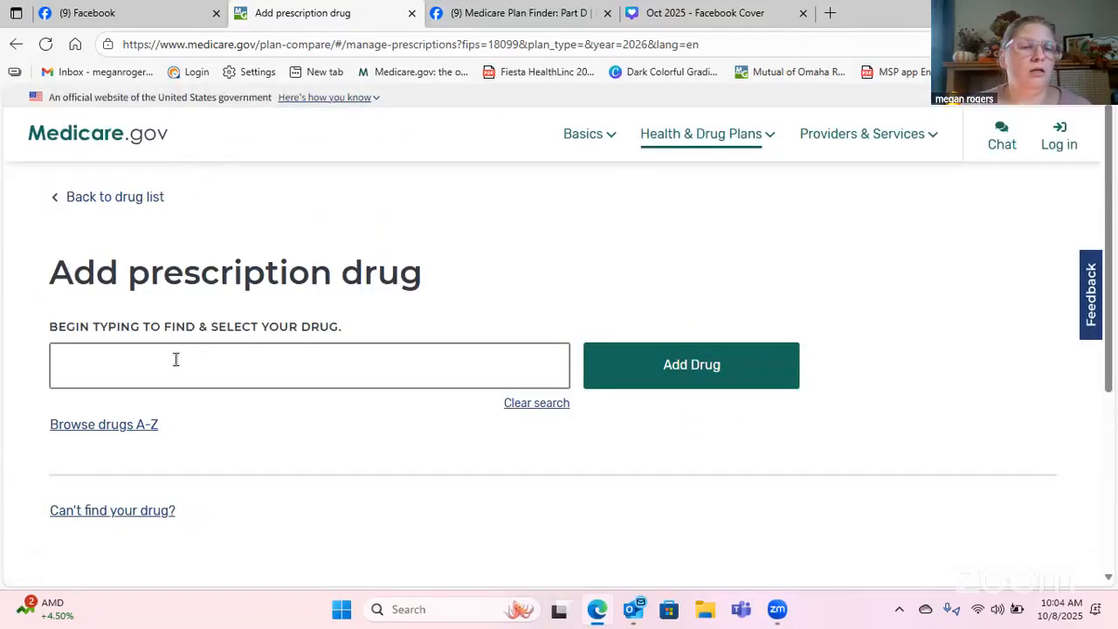
click(175, 359)
text(ins)
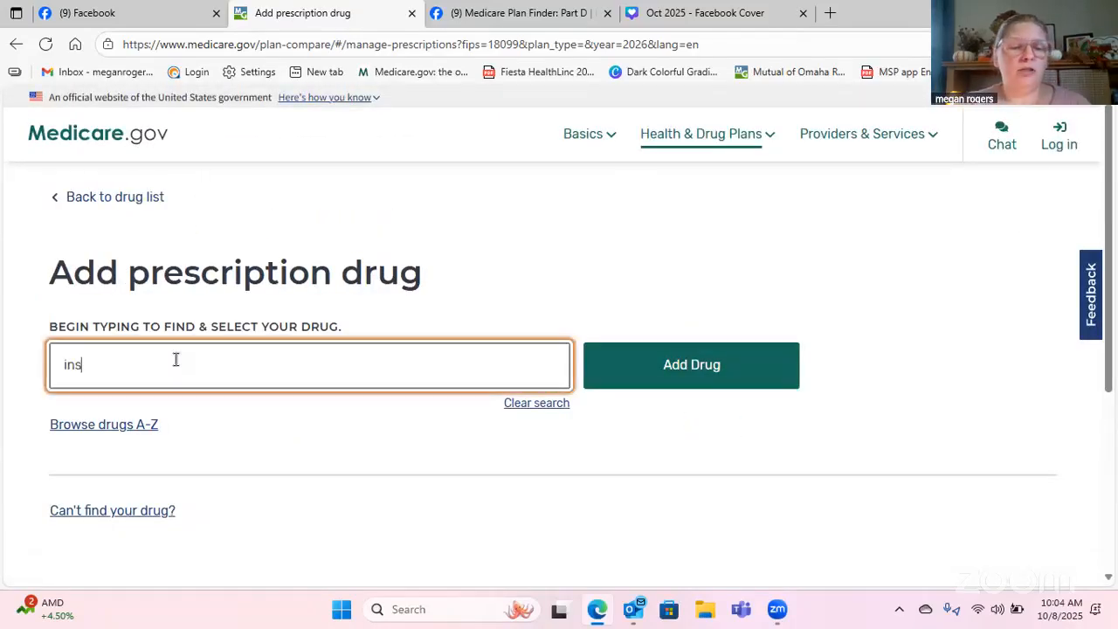
text(ulin)
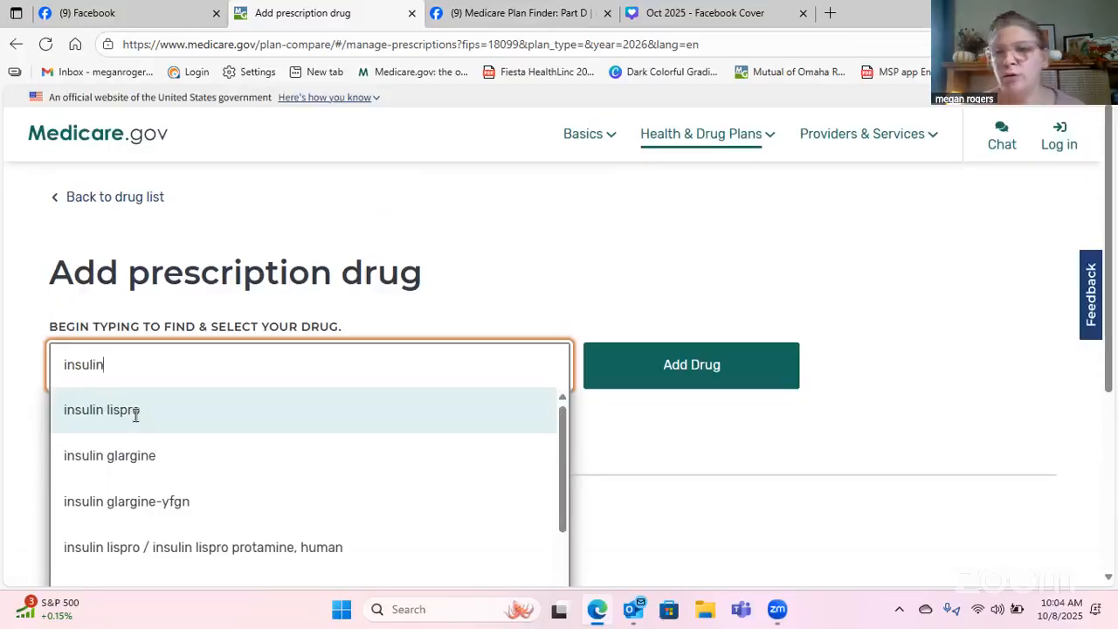
click(201, 410)
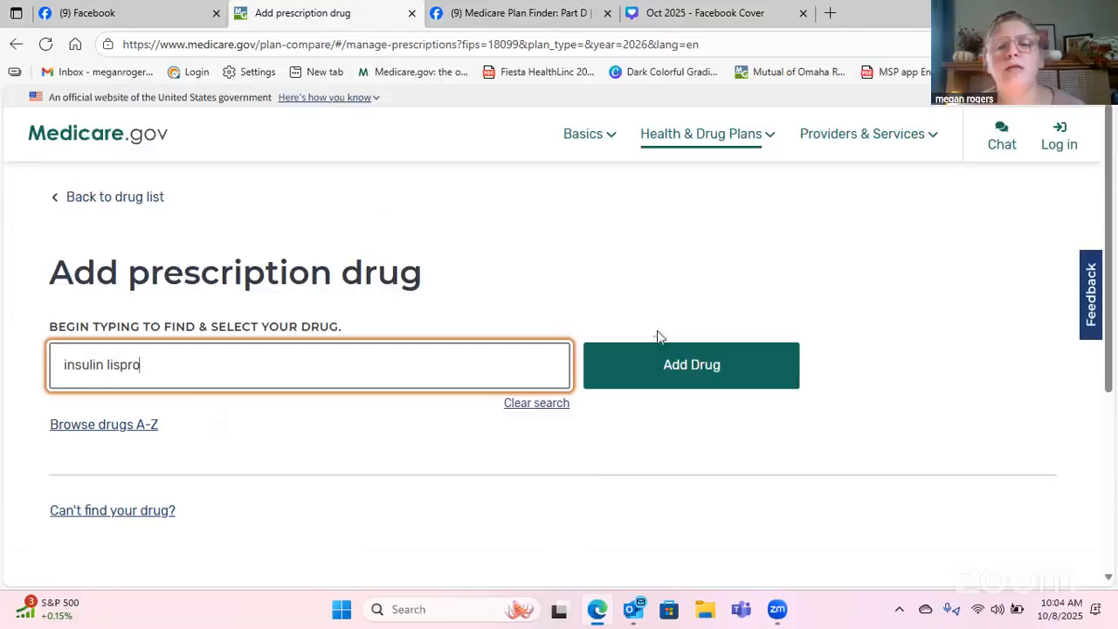
click(668, 360)
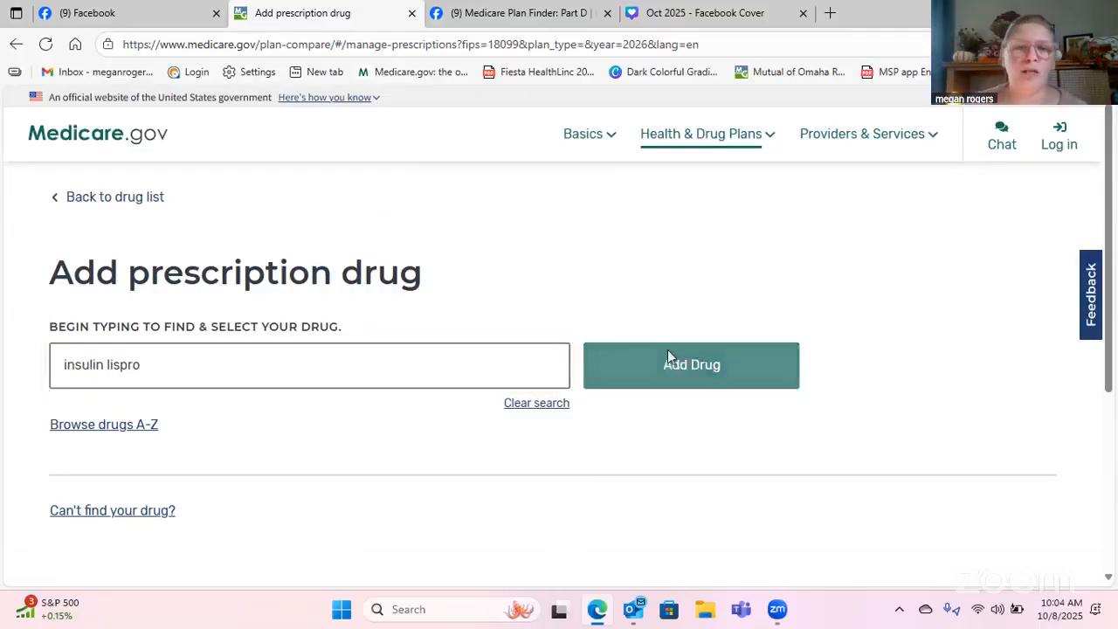
Check the insulin lispro dosage options and add the 1 unit dial pen injector, one pack of five 3 ml pens monthly, to the drug list.
scroll(350, 274, down, 2)
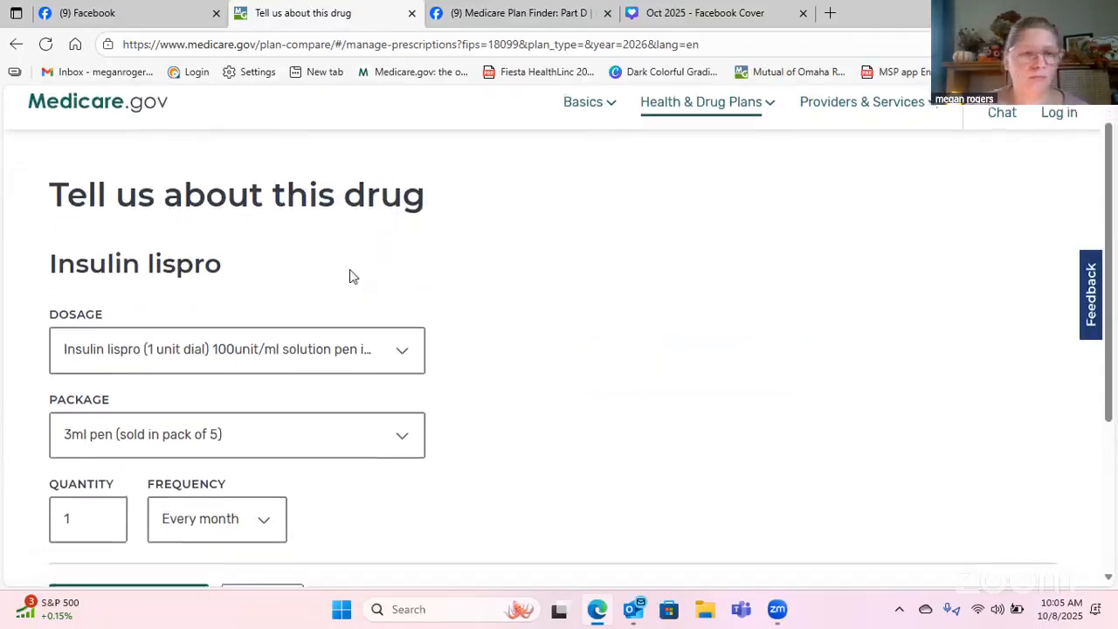
click(370, 250)
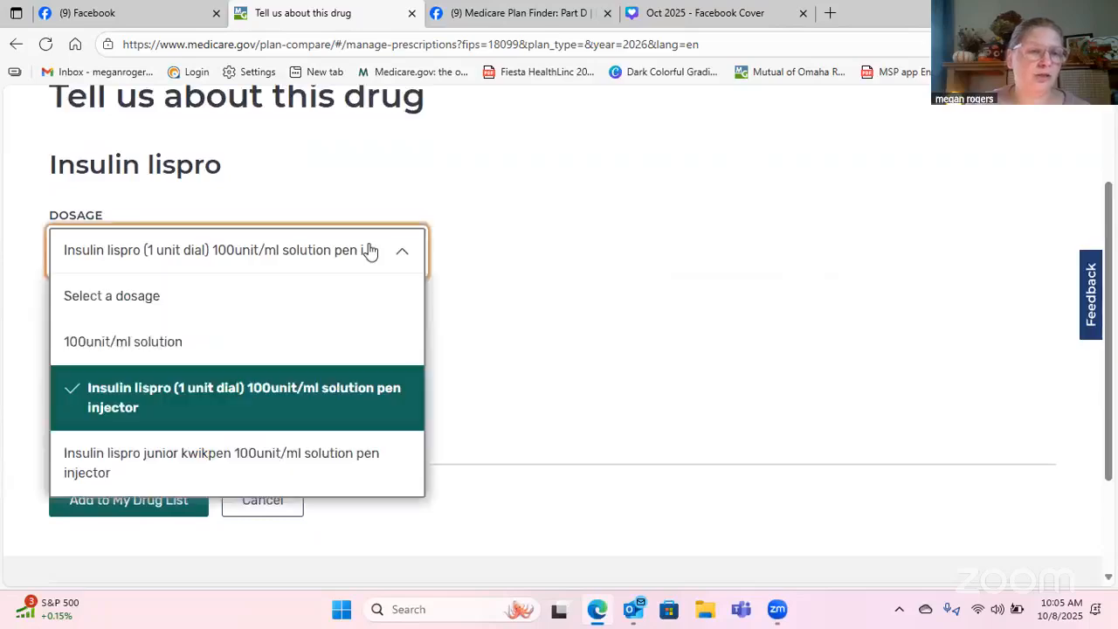
click(556, 288)
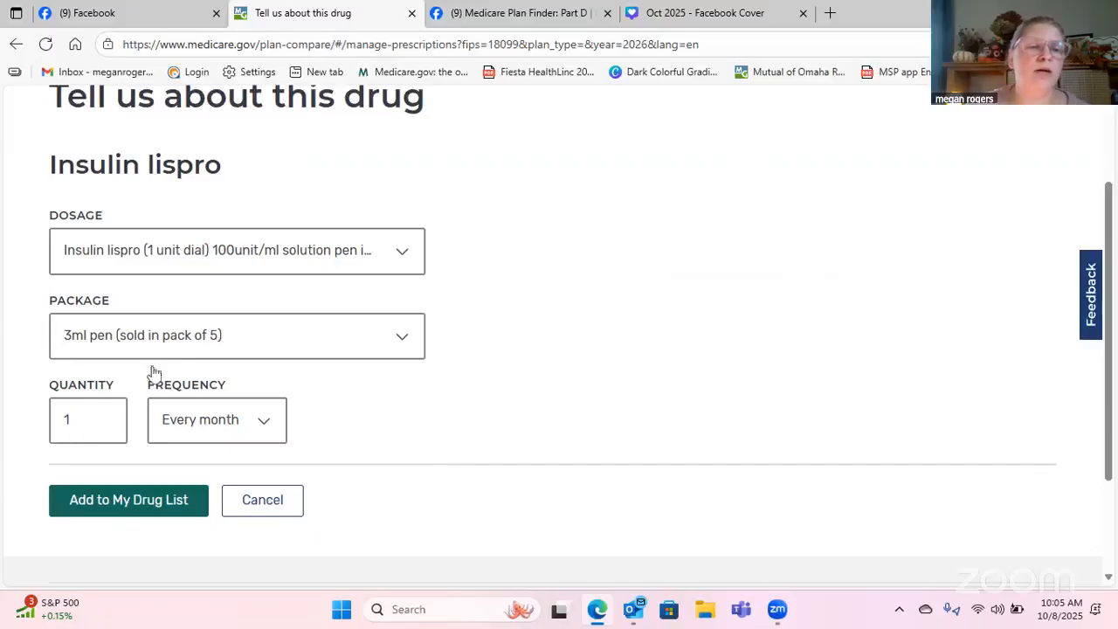
click(153, 499)
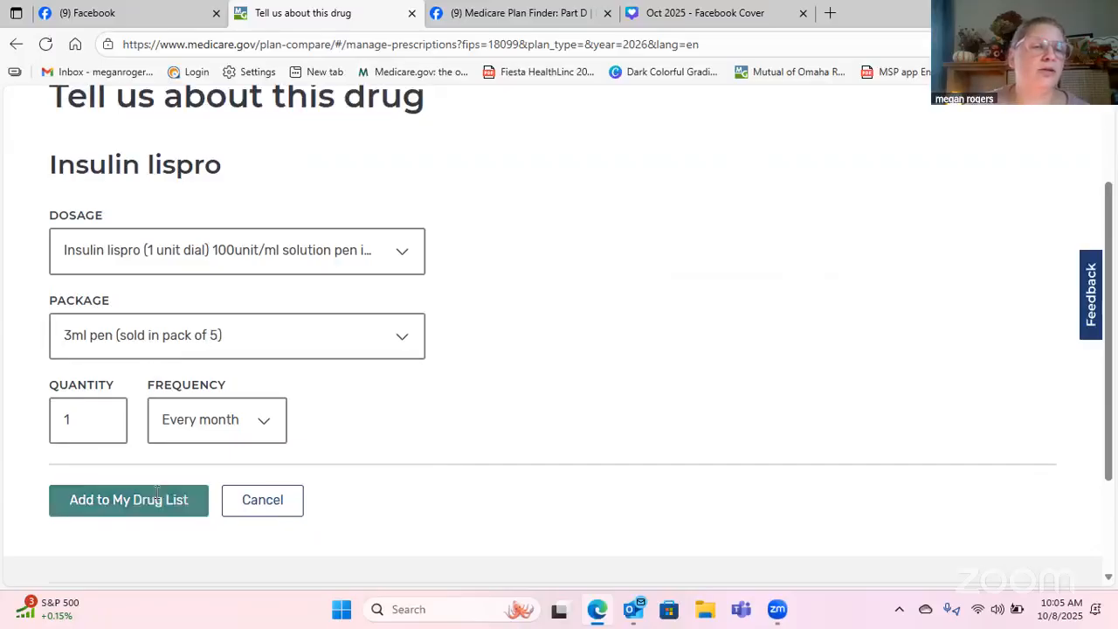
Add losartan potassium 100 mg tablets to the drug list with a quantity of 30 every month.
click(133, 184)
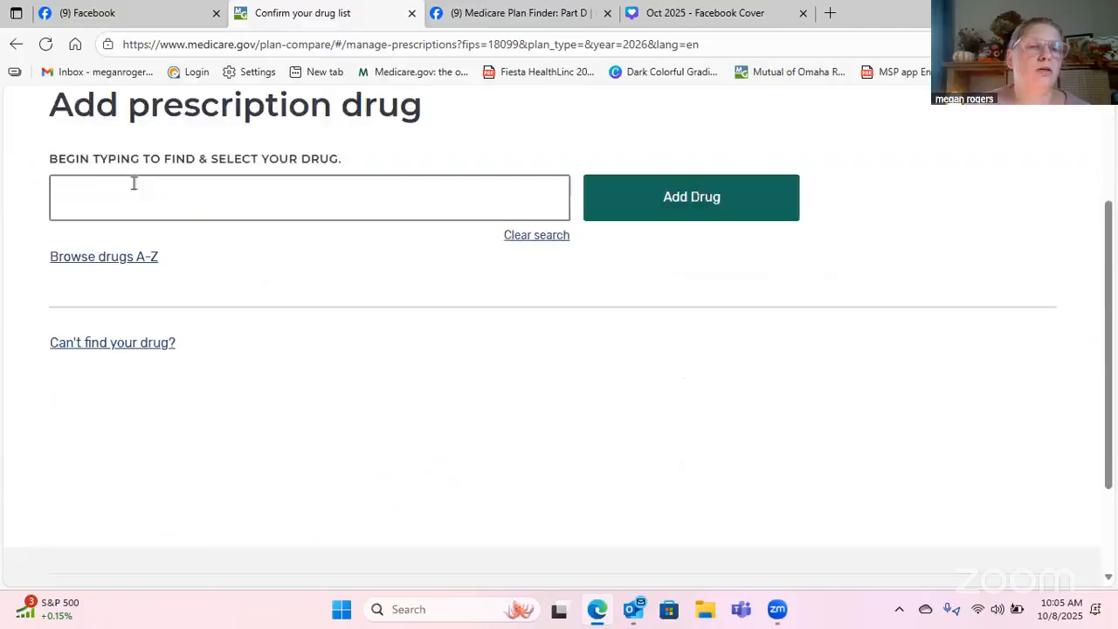
click(202, 199)
text(lo)
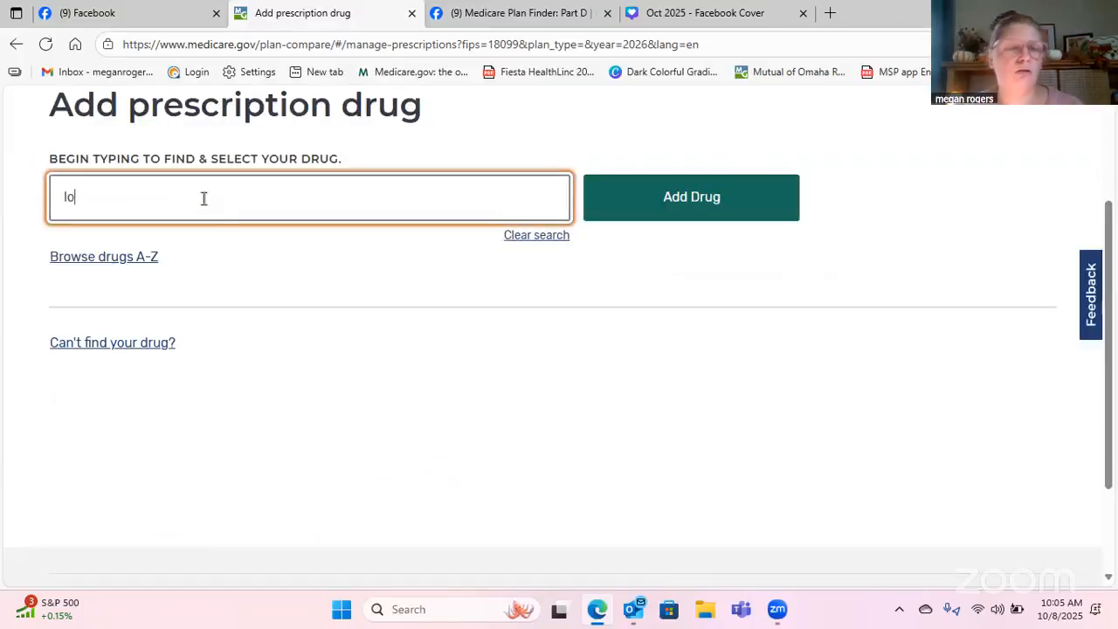
text(sar)
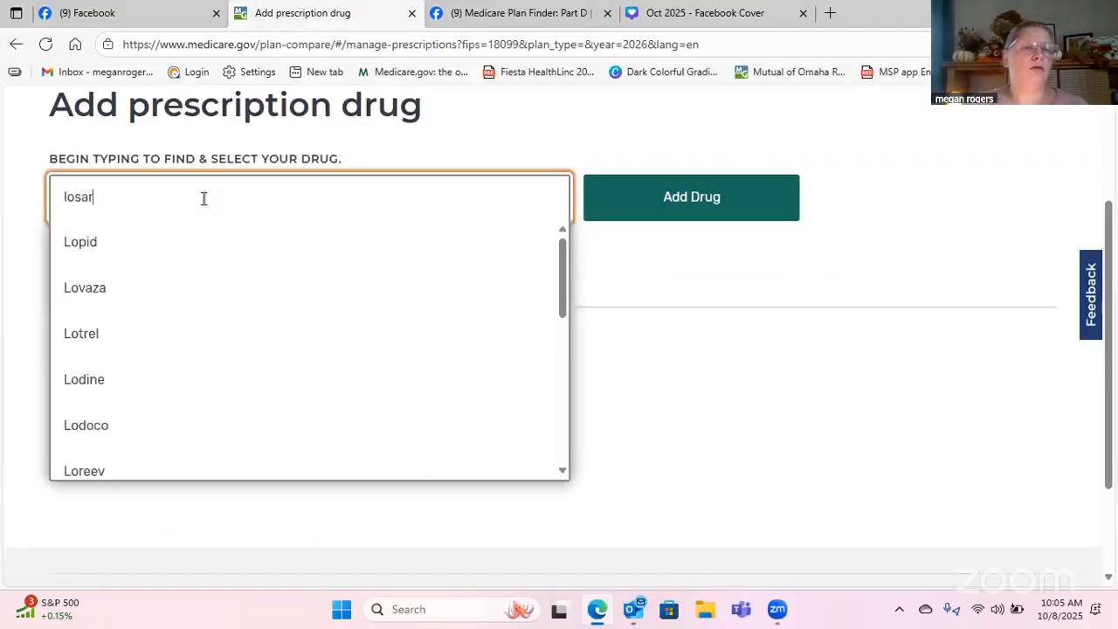
click(114, 256)
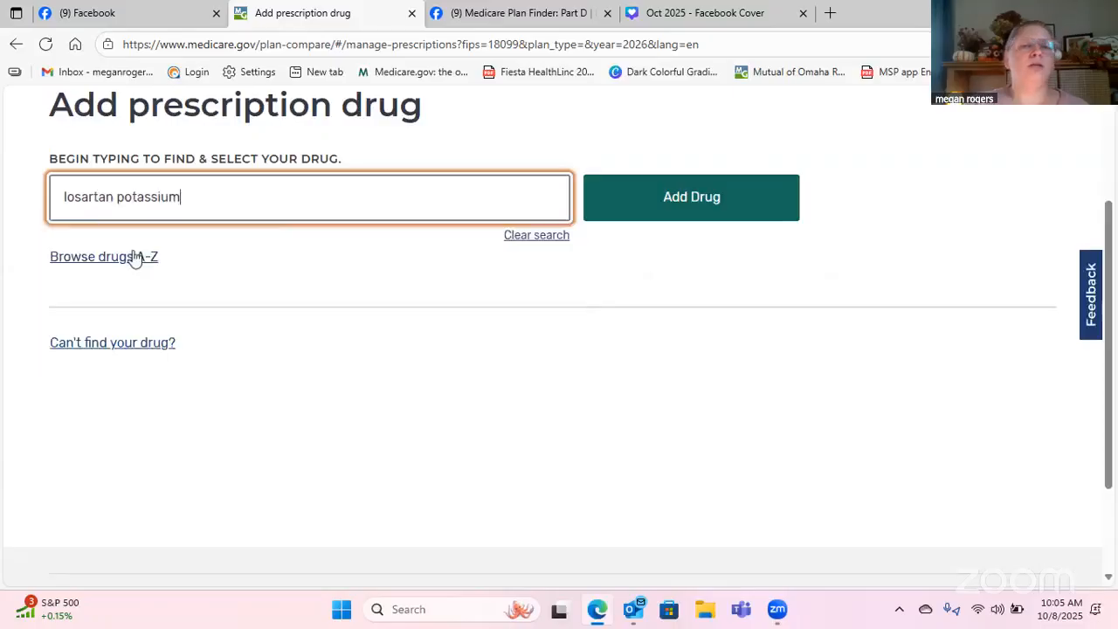
click(743, 207)
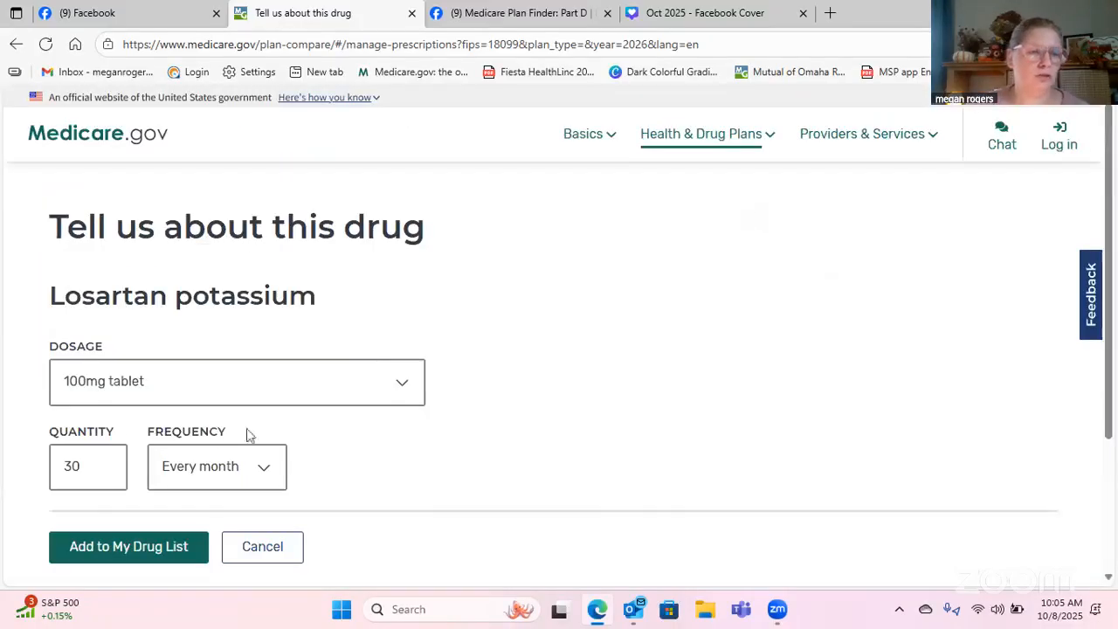
click(172, 552)
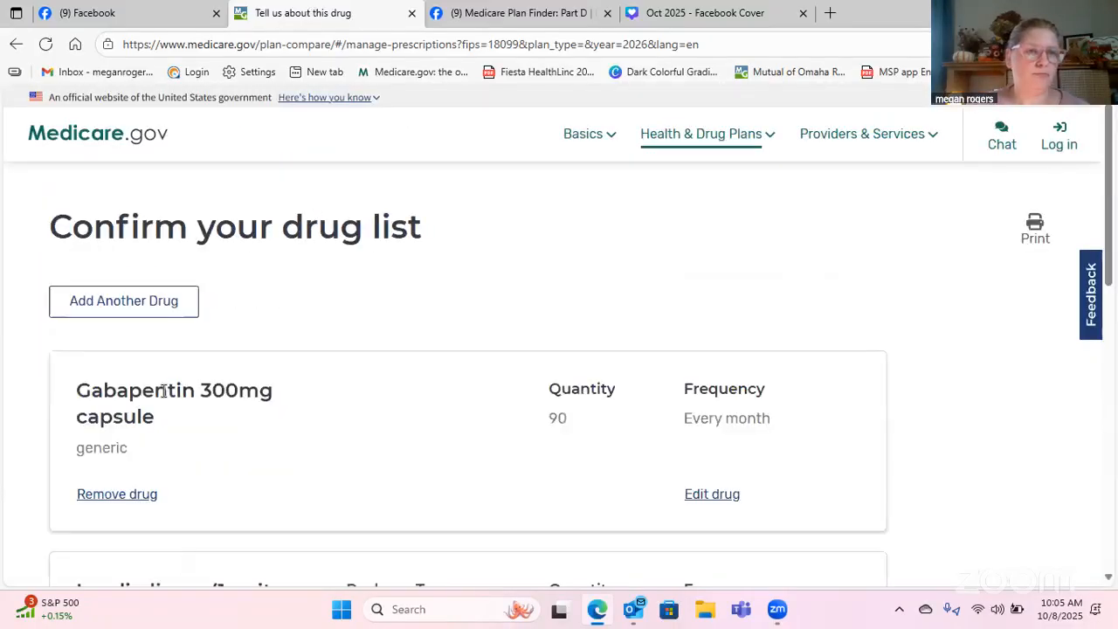
Start another drug entry for Lexapro and accept its generic version, escitalopram.
click(182, 303)
click(187, 374)
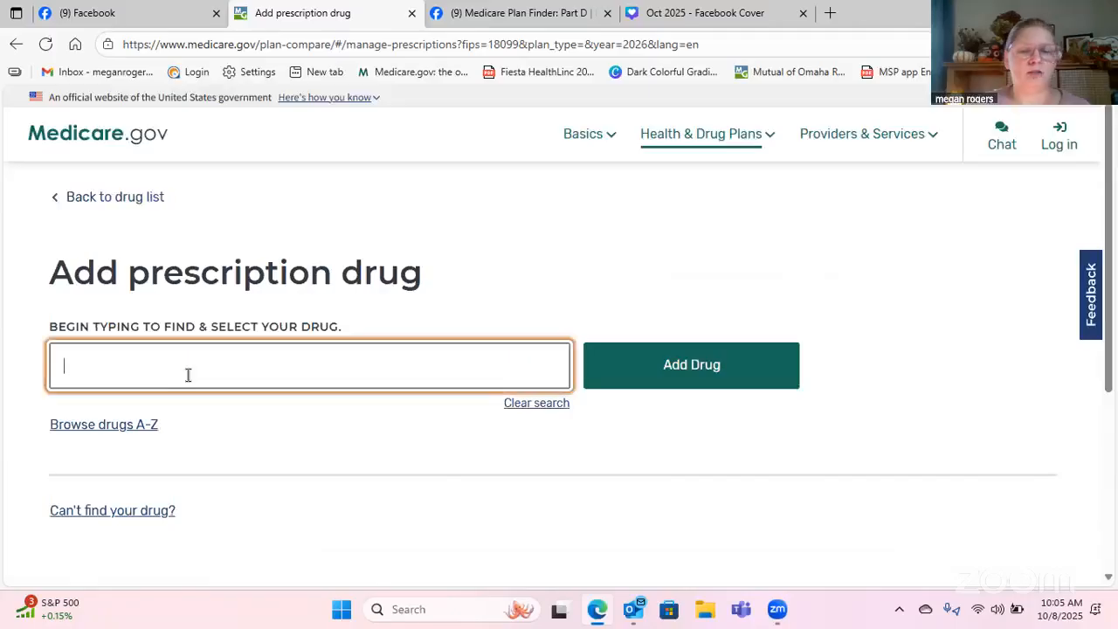
text(lexapor)
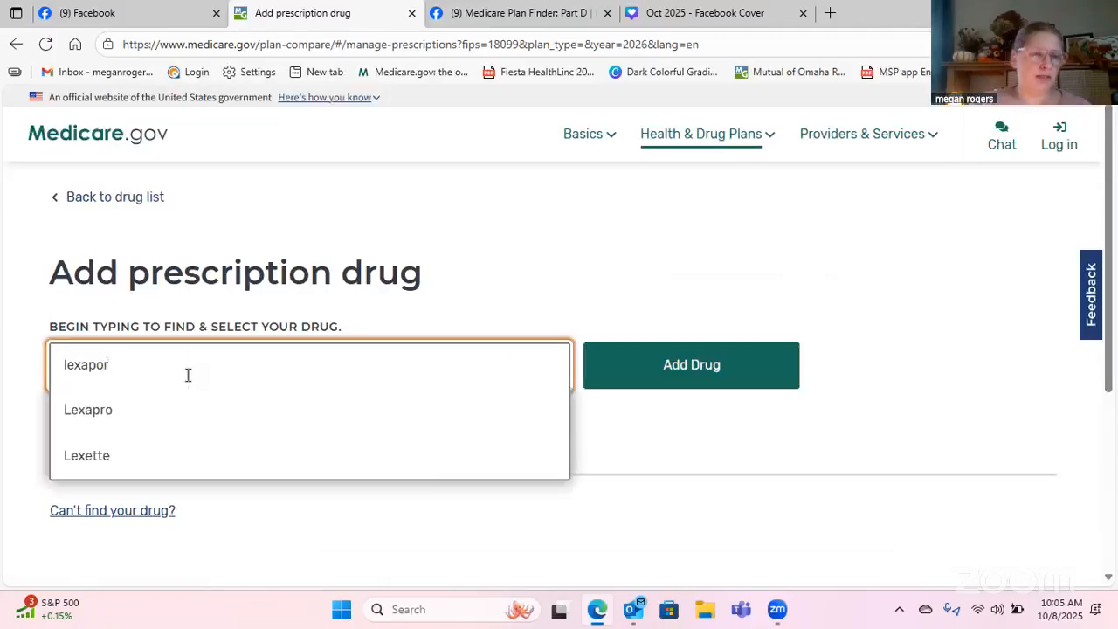
click(159, 424)
click(668, 360)
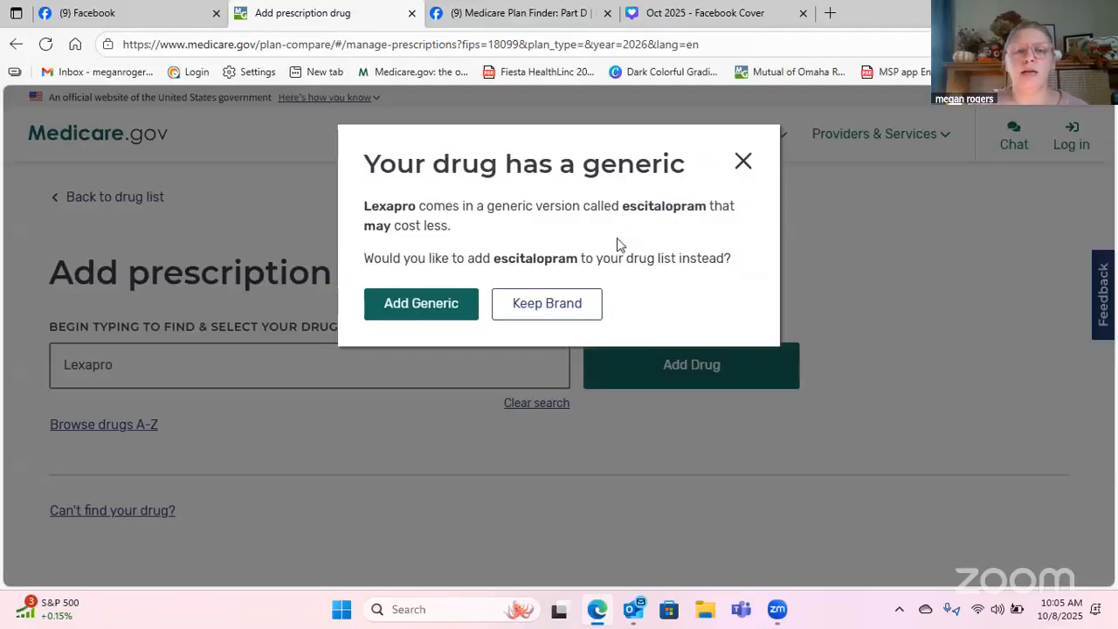
click(440, 314)
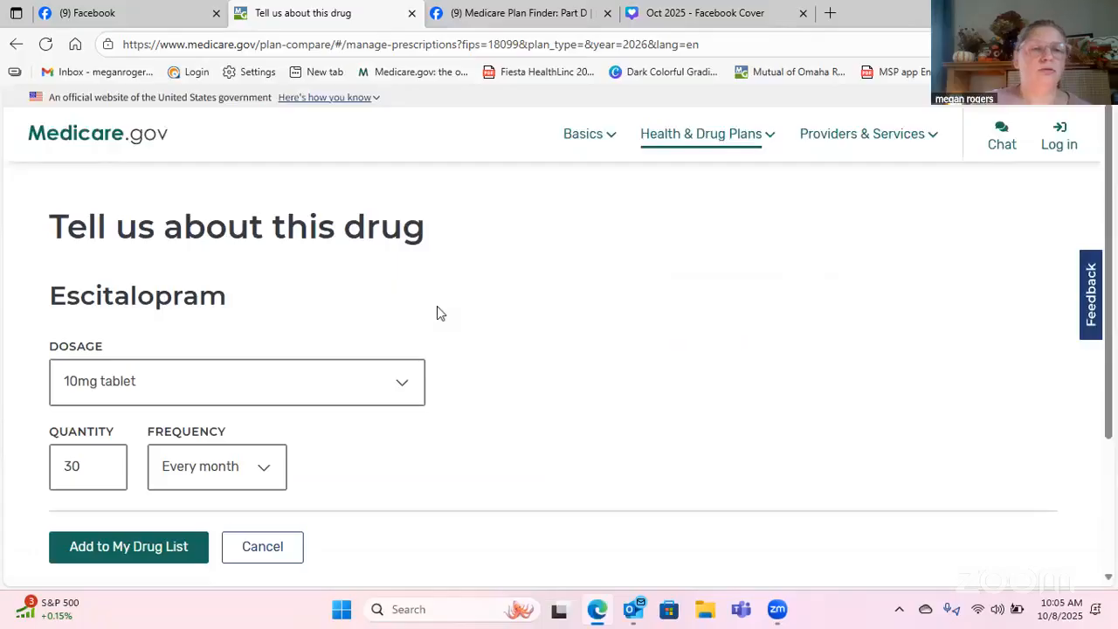
Add escitalopram 10 mg tablets, quantity 30 every month, to the drug list and finish adding drugs.
scroll(440, 313, down, 1)
scroll(441, 313, down, 1)
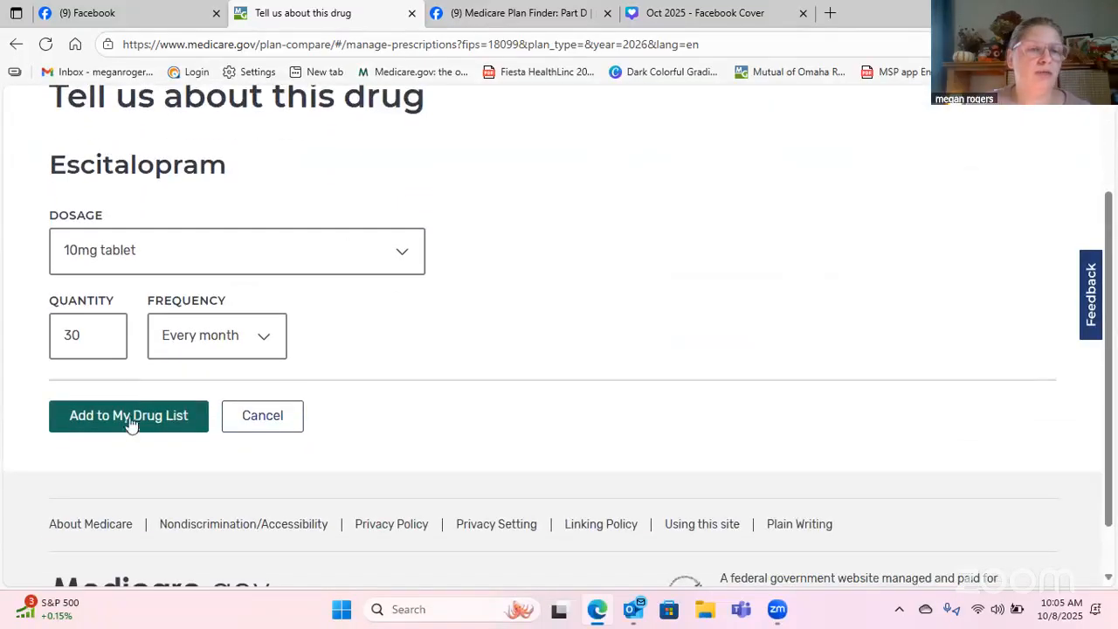
click(130, 422)
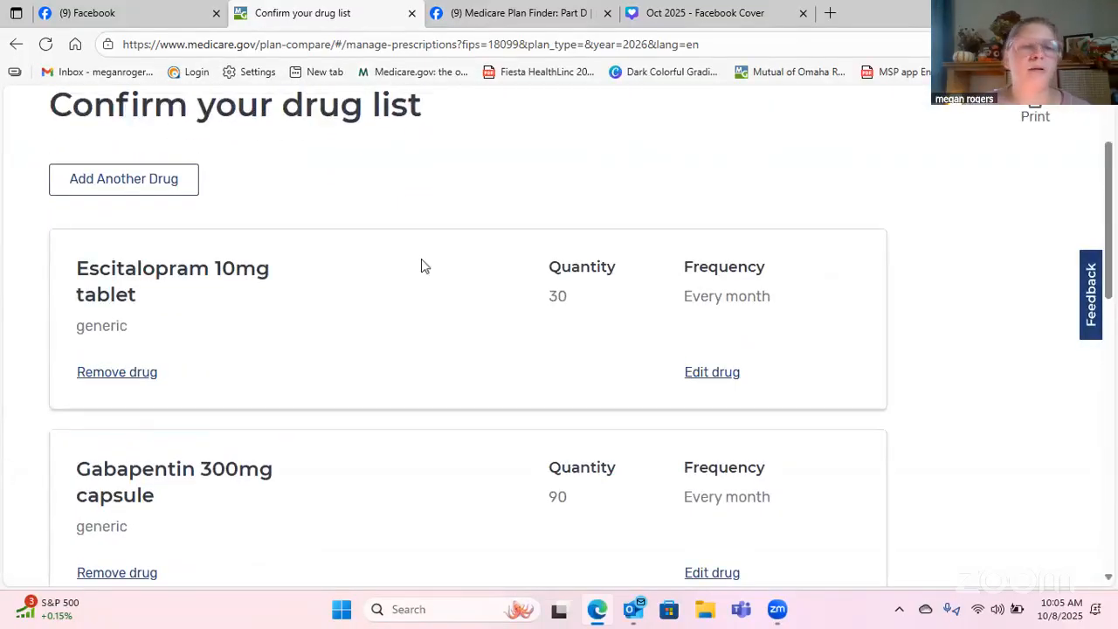
scroll(422, 262, down, 5)
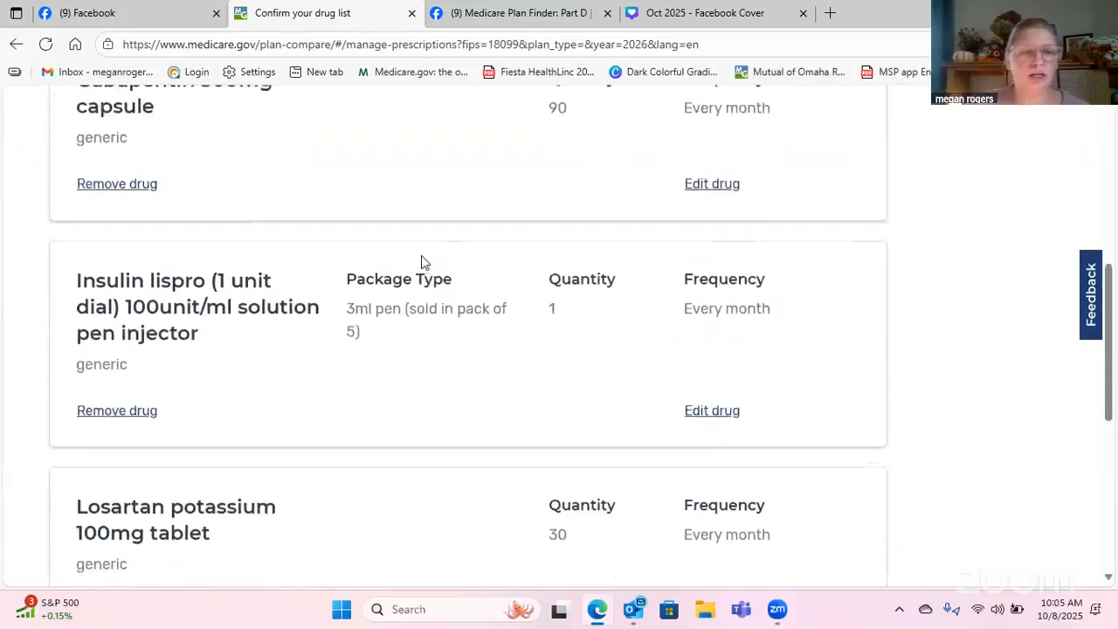
scroll(422, 257, down, 3)
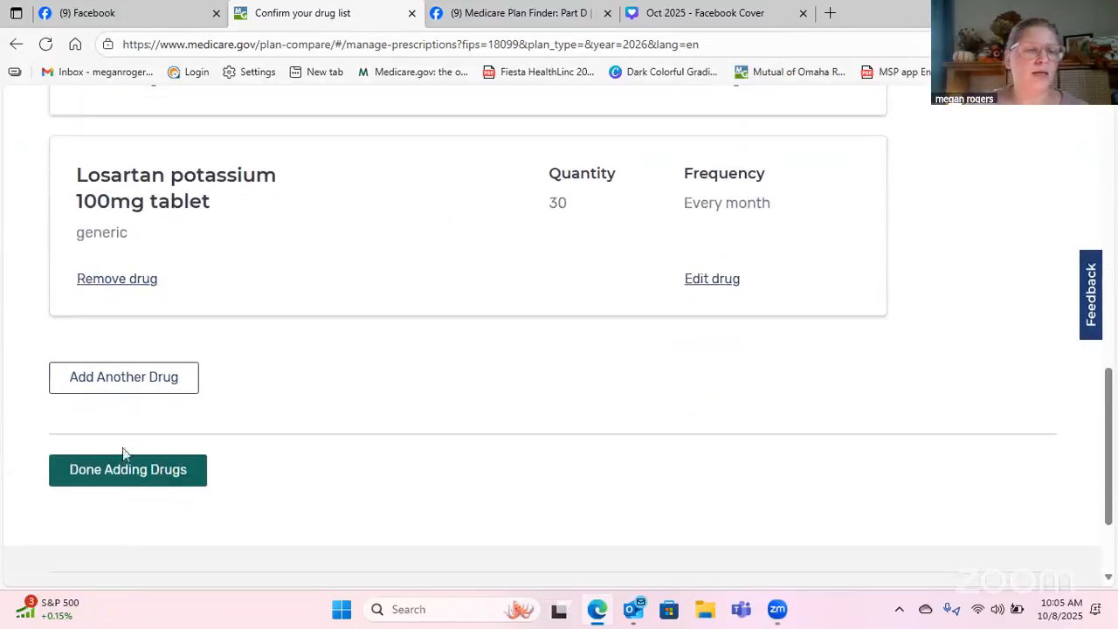
click(128, 471)
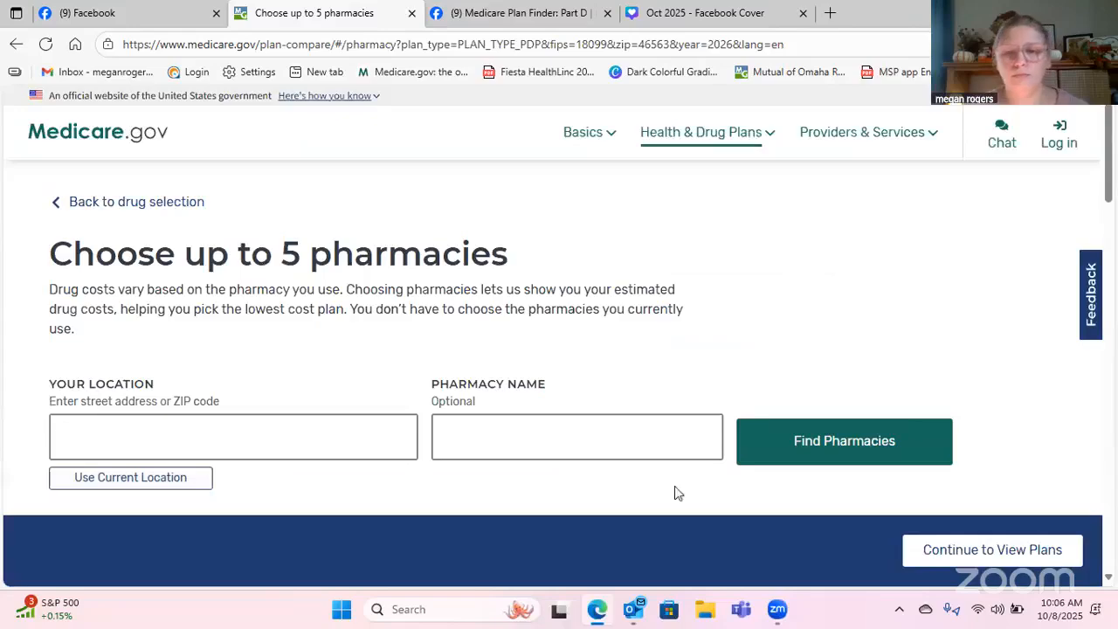
Select the mail-order, Walmart, CVS, Walgreens and Kroger pharmacies and continue to the available plans.
scroll(573, 251, down, 5)
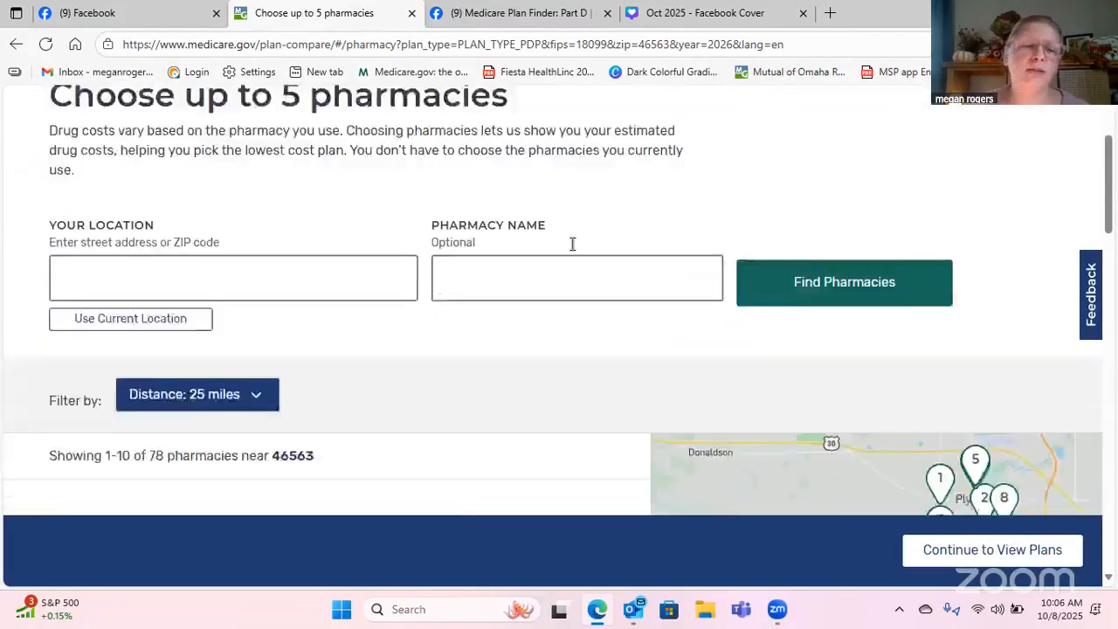
scroll(569, 251, down, 1)
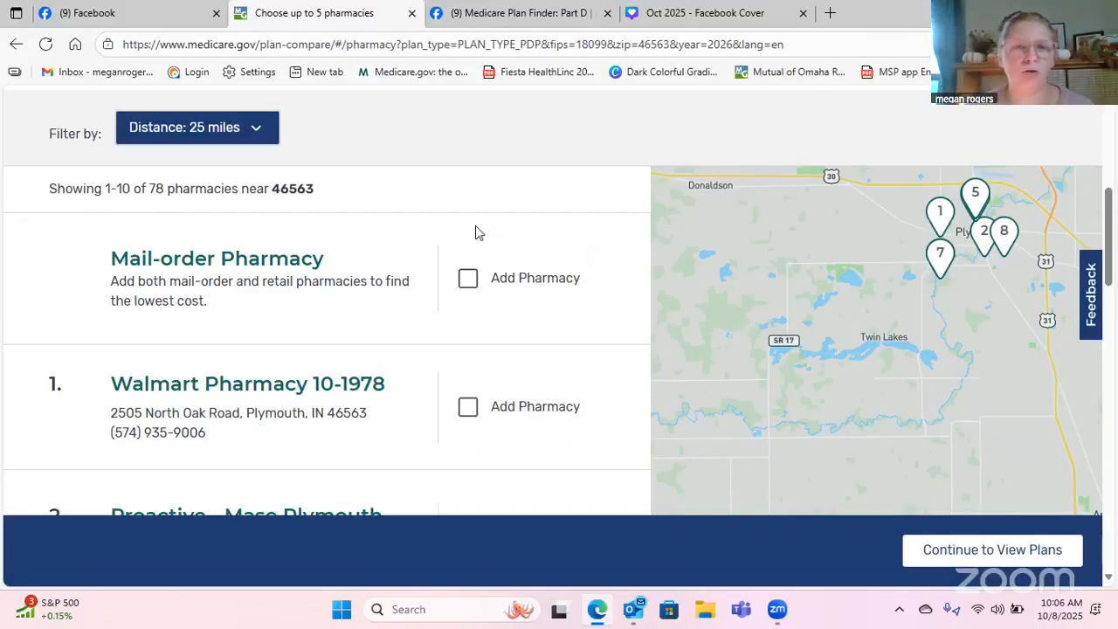
click(468, 278)
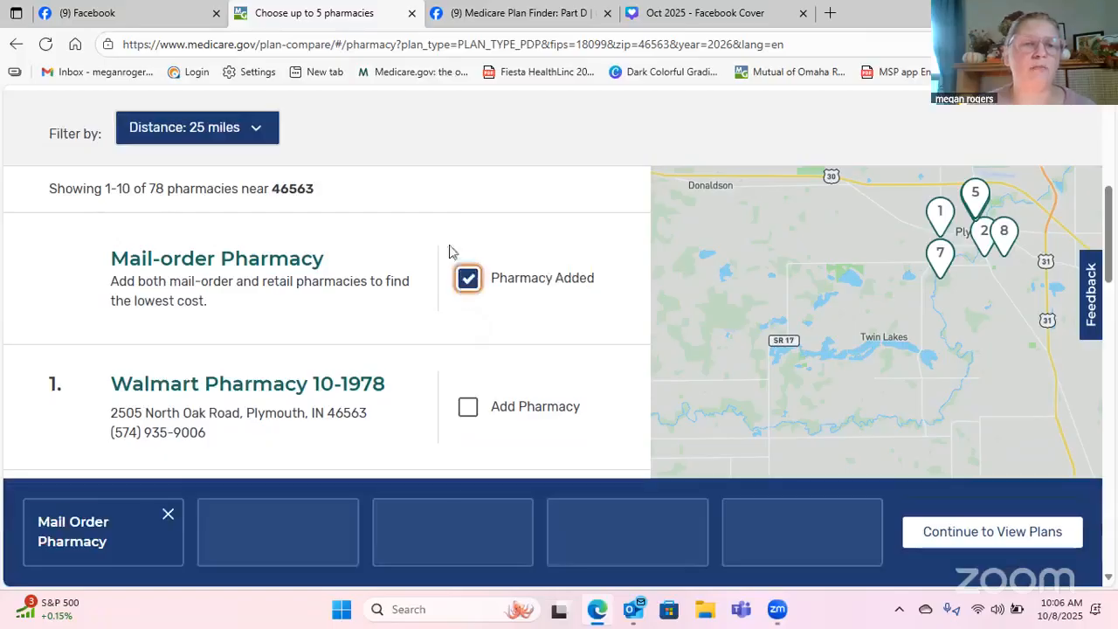
scroll(425, 220, down, 2)
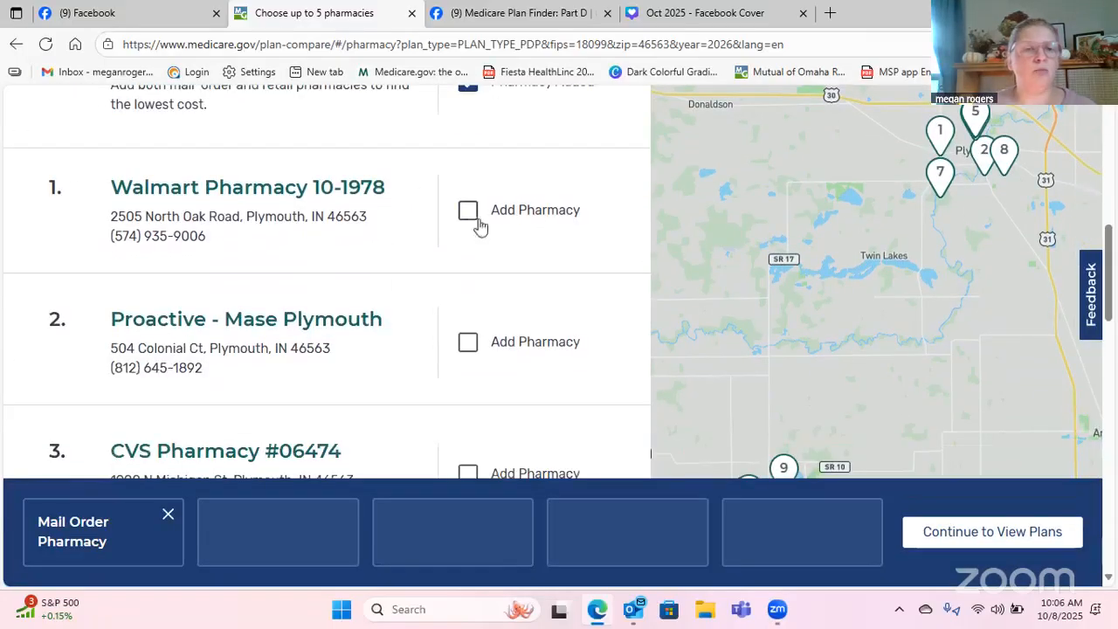
click(468, 213)
scroll(375, 237, down, 3)
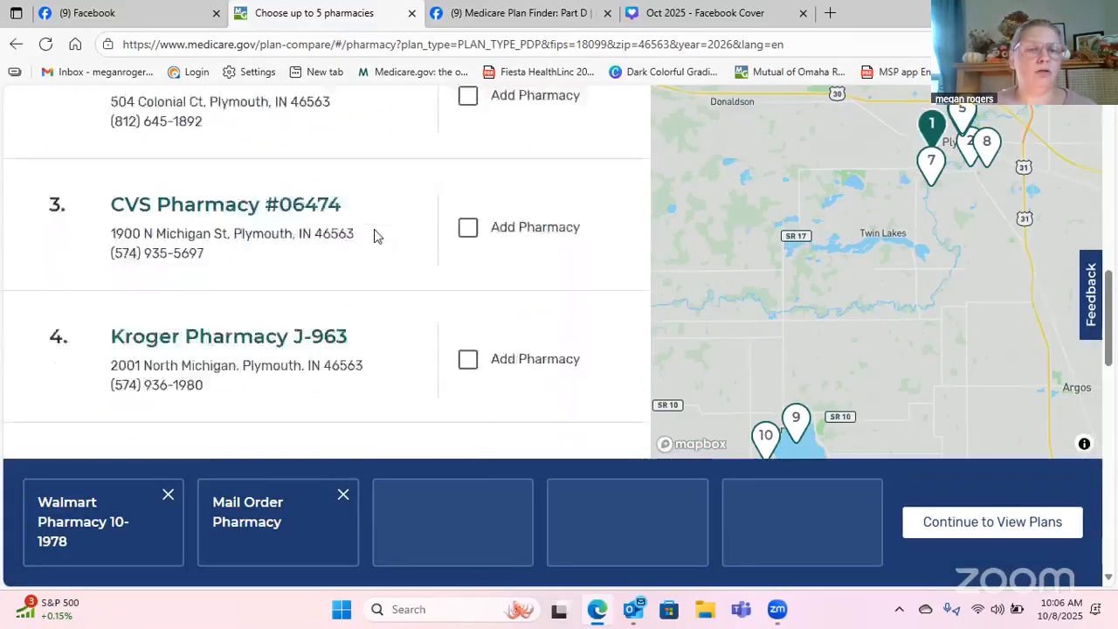
click(468, 179)
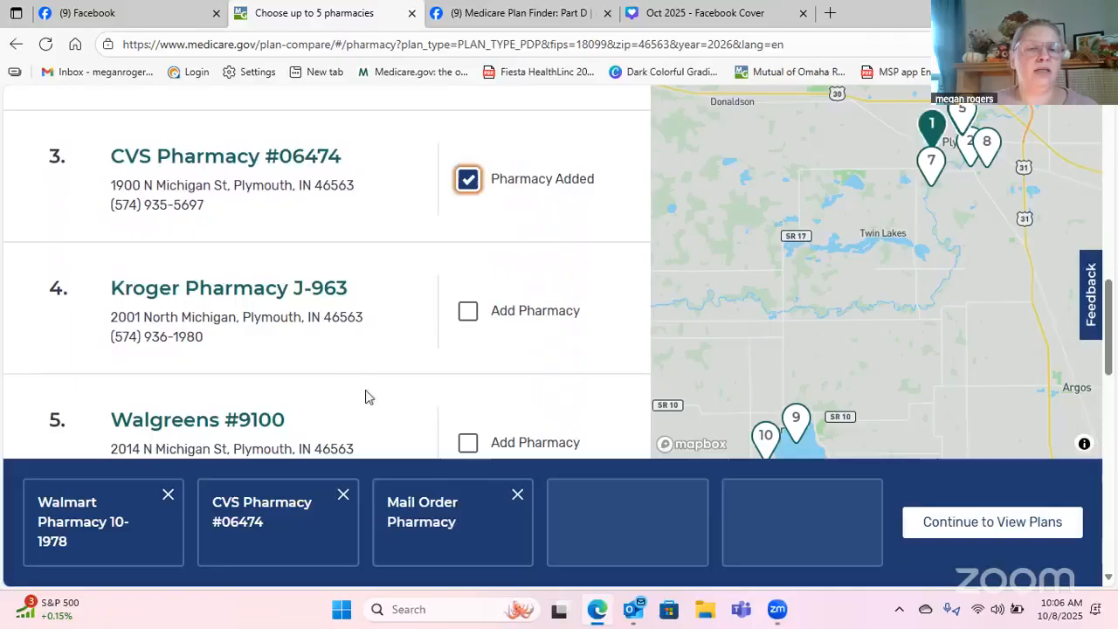
click(468, 443)
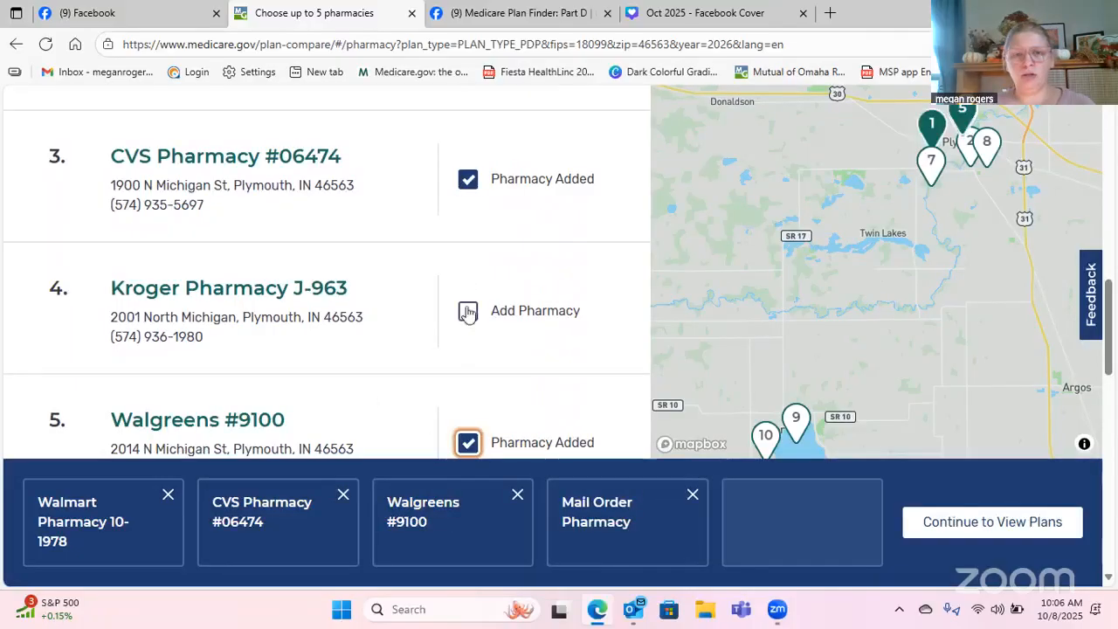
scroll(463, 307, down, 1)
click(468, 304)
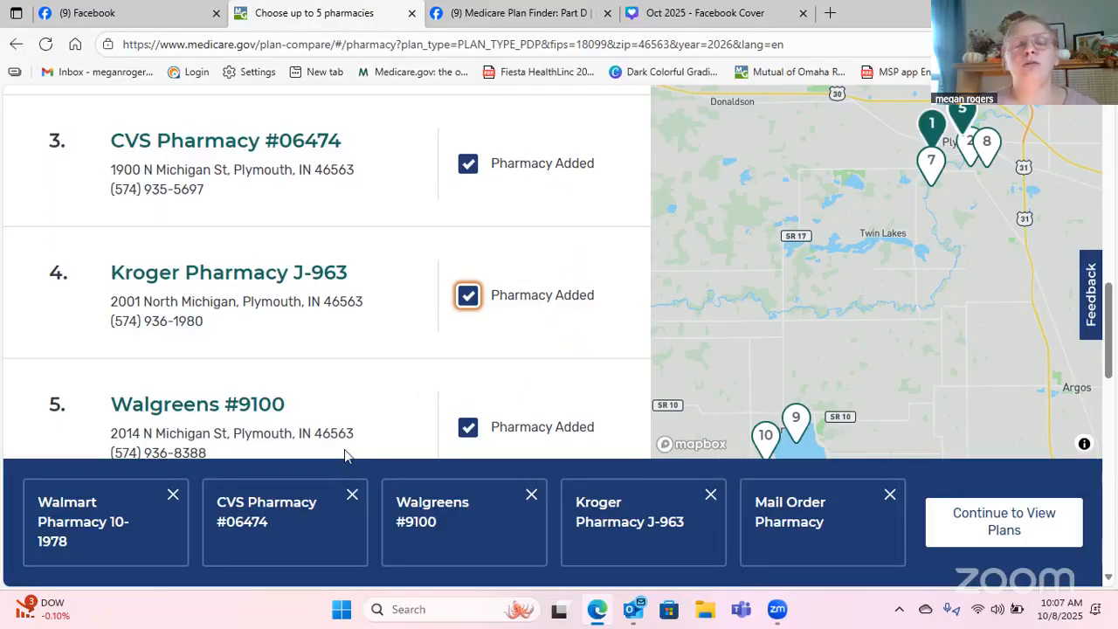
click(996, 535)
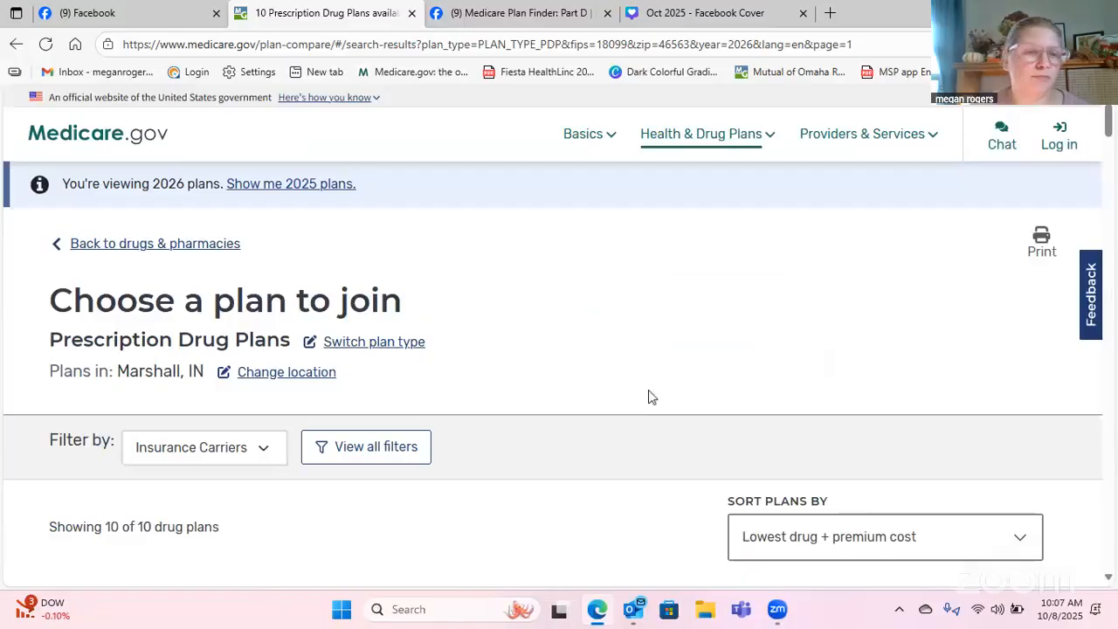
Review the AARP Medicare Rx Preferred from UHC plan summary and open its details at the estimated drug costs by pharmacy.
scroll(648, 397, down, 2)
scroll(648, 396, down, 4)
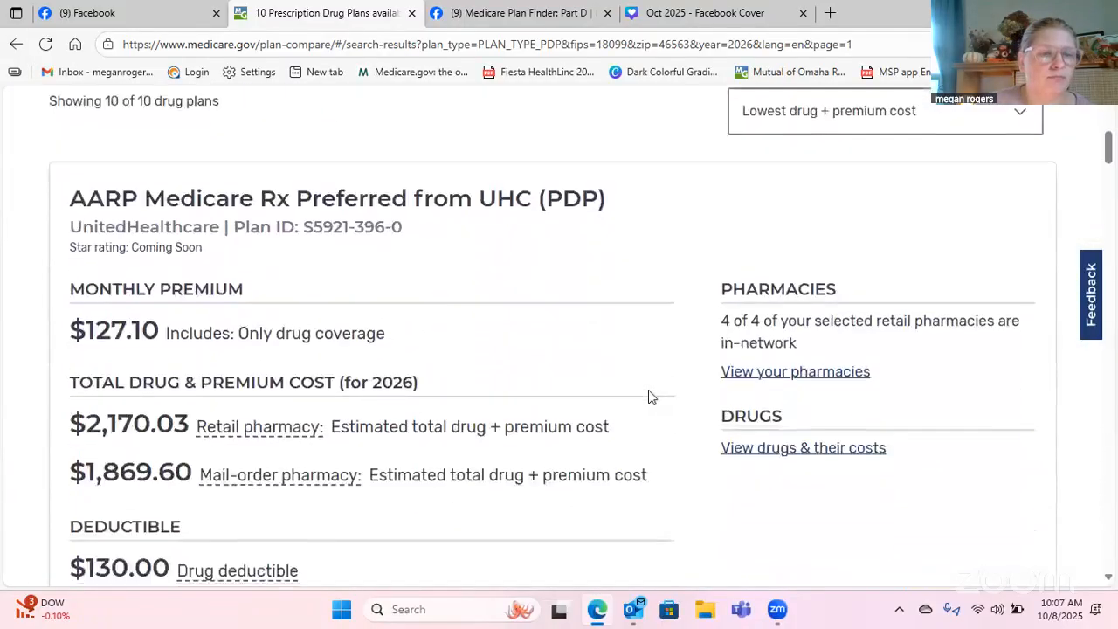
scroll(648, 397, up, 1)
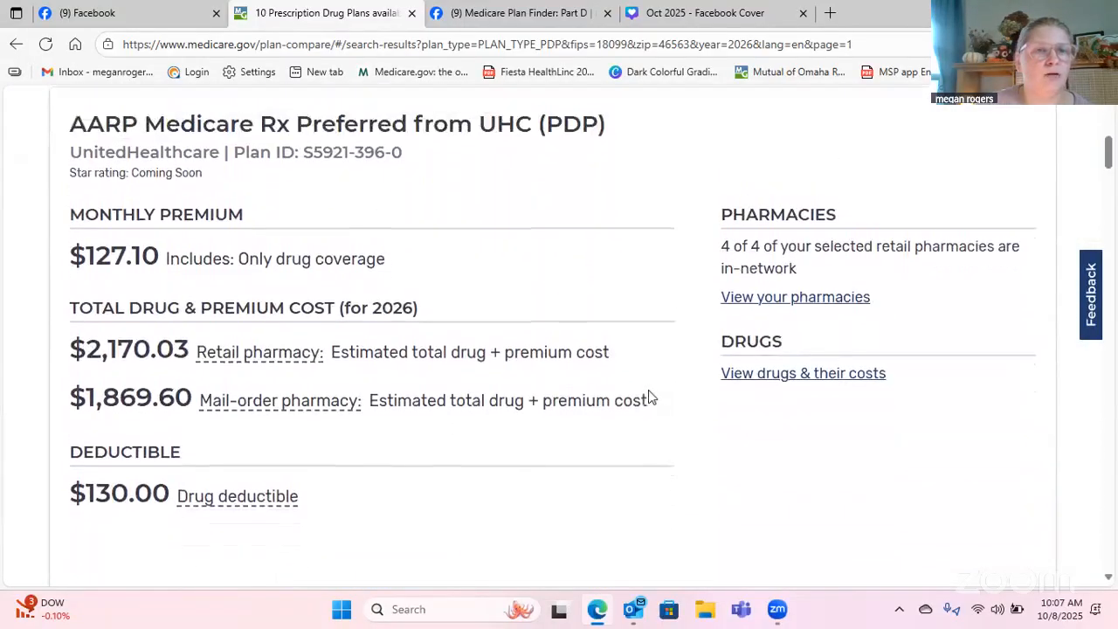
scroll(648, 396, down, 1)
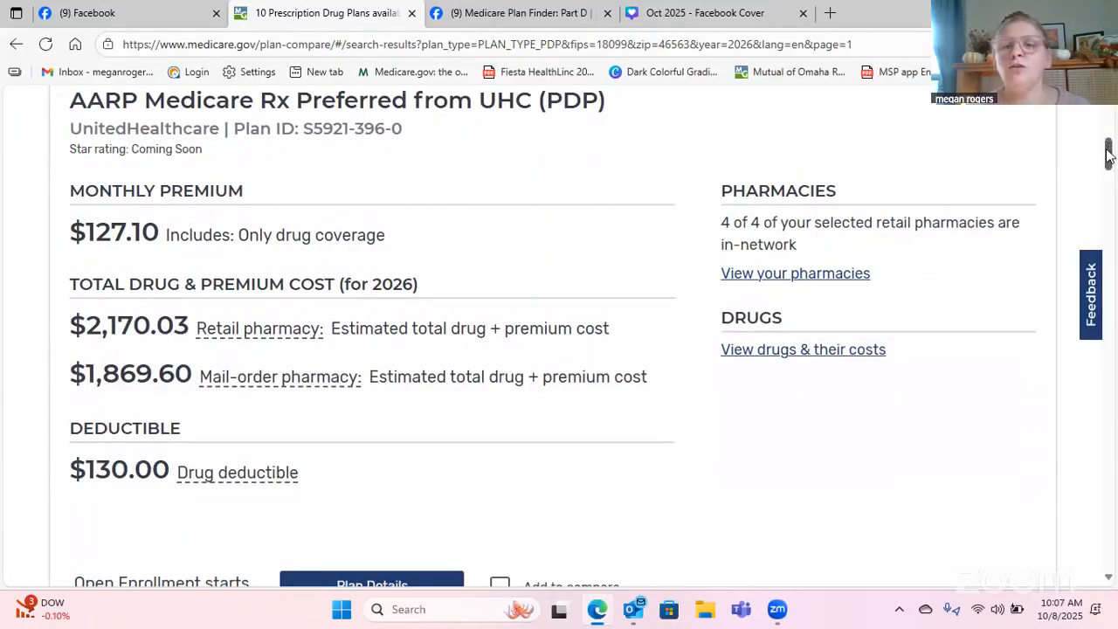
mouse_move(1108, 154)
mouse_down()
mouse_move(1108, 238)
mouse_move(1107, 153)
mouse_up()
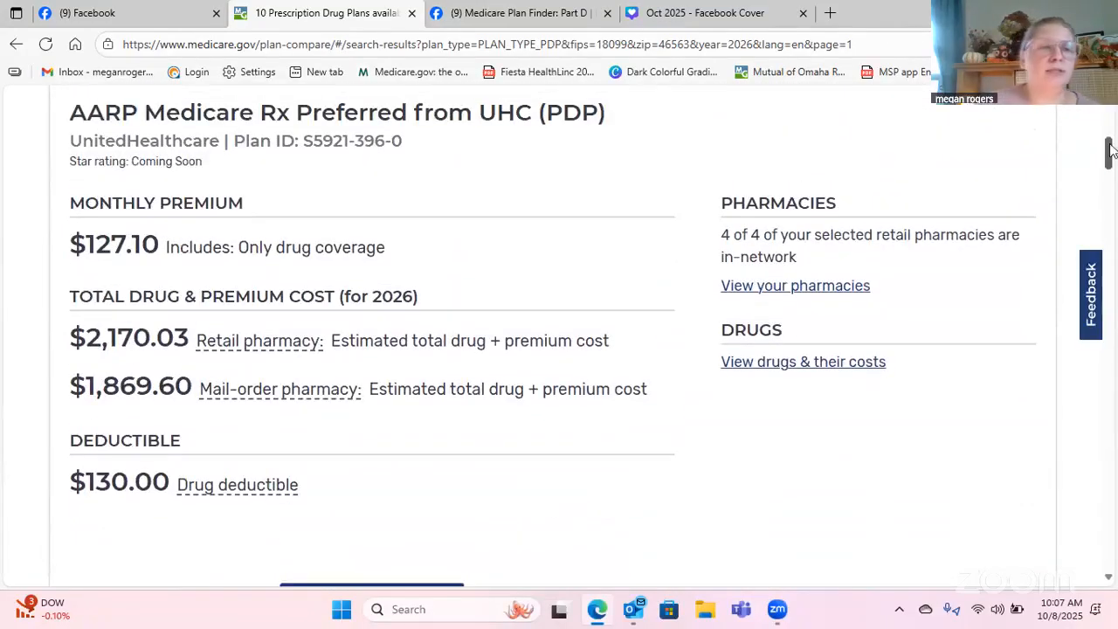
scroll(444, 364, down, 1)
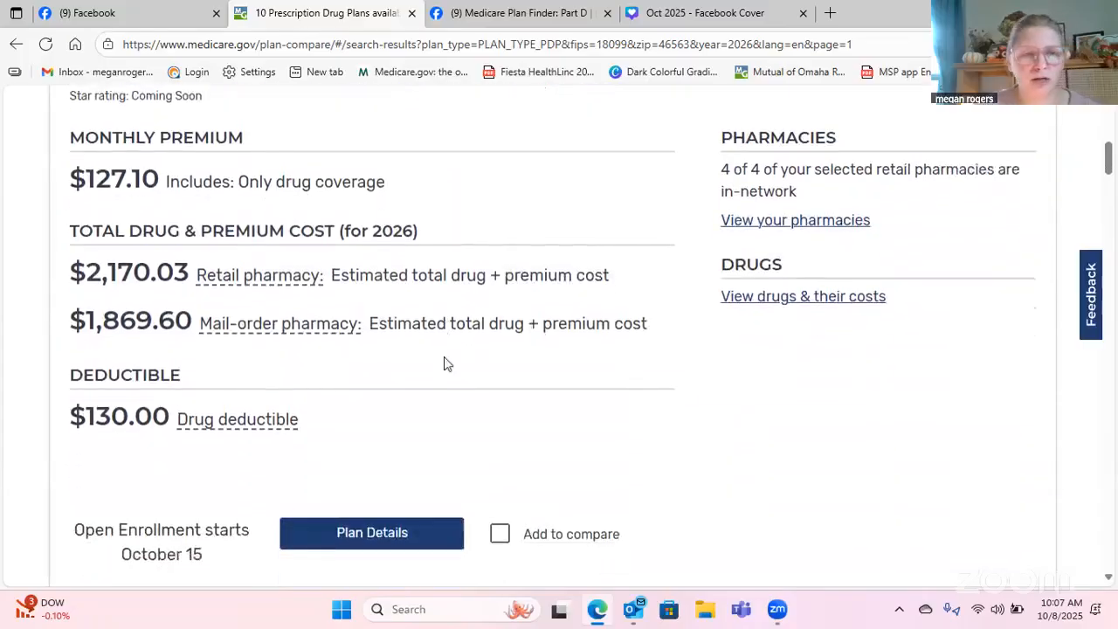
click(371, 502)
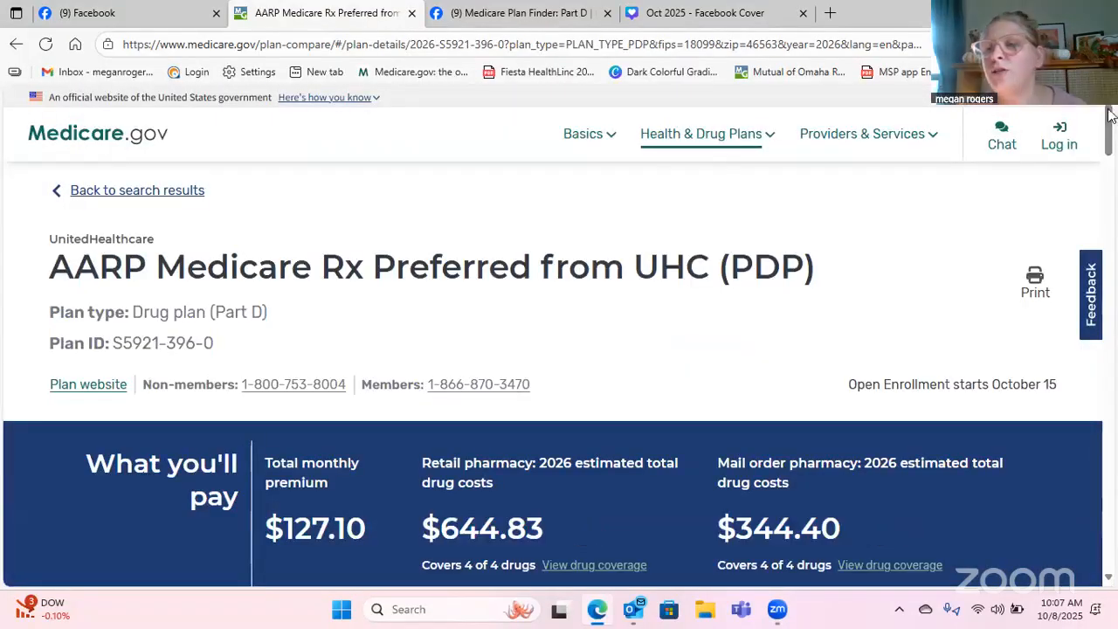
scroll(1111, 129, down, 1)
drag(1108, 129, 1108, 476)
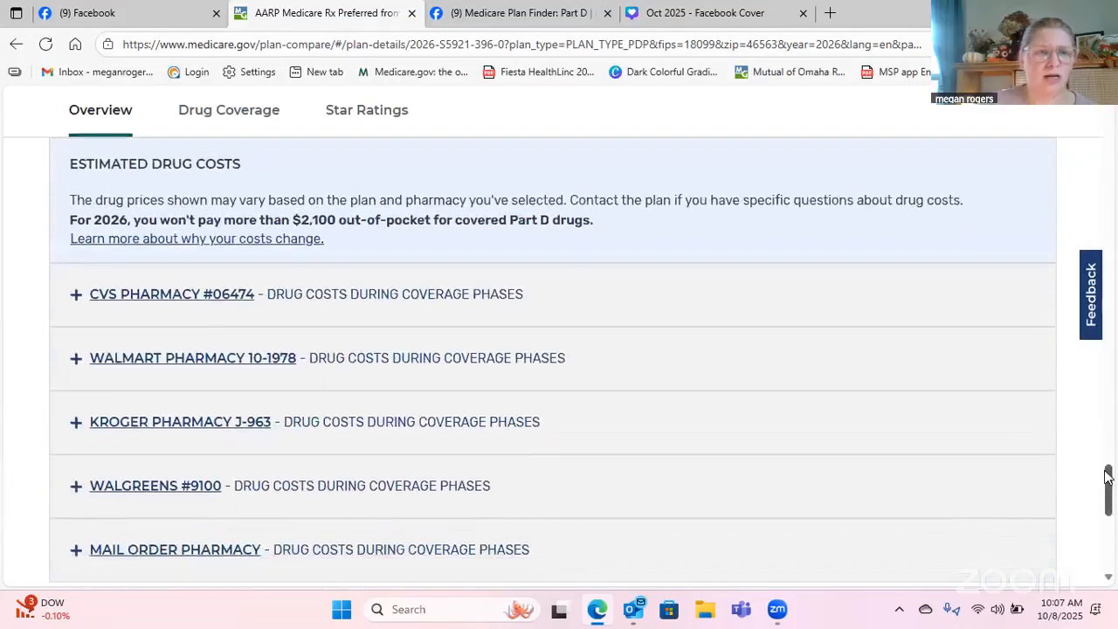
Expand the CVS pharmacy's drug costs during coverage phases and return to the list of available drug plans.
click(178, 293)
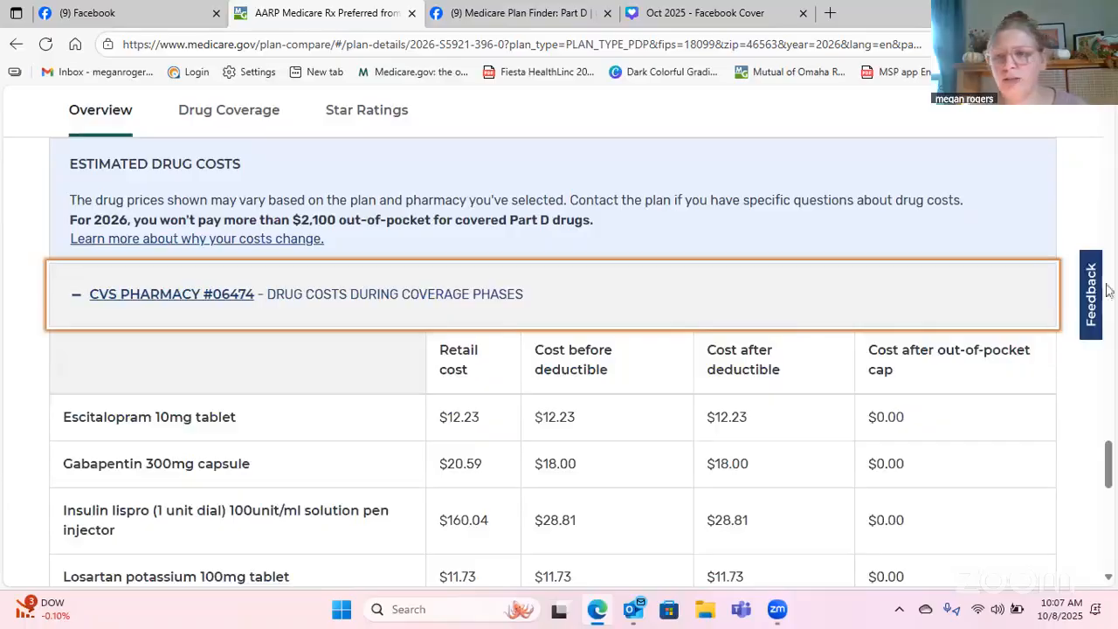
drag(1108, 464, 1112, 96)
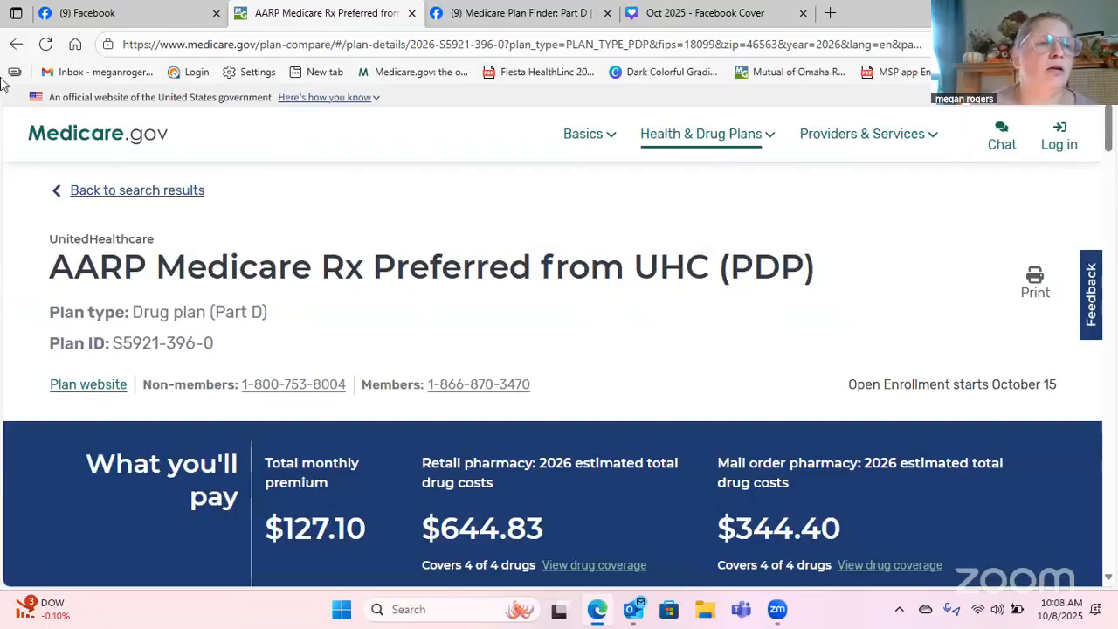
click(16, 44)
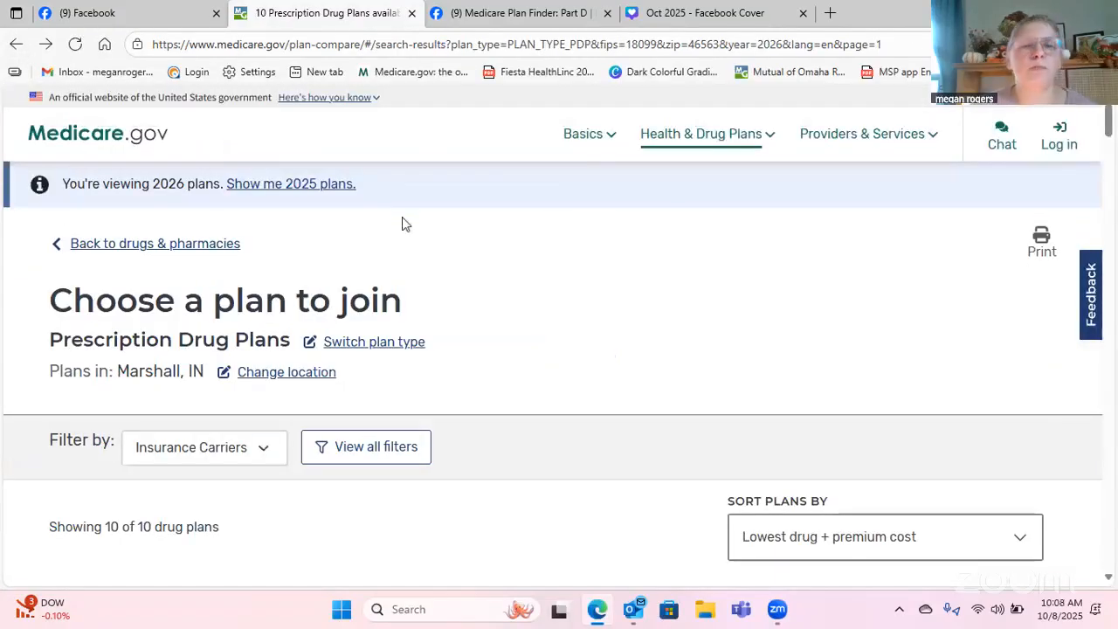
Go through the plan results from AARP Medicare Rx Preferred to Humana Value Rx, reading each premium, total cost and deductible.
scroll(749, 300, down, 2)
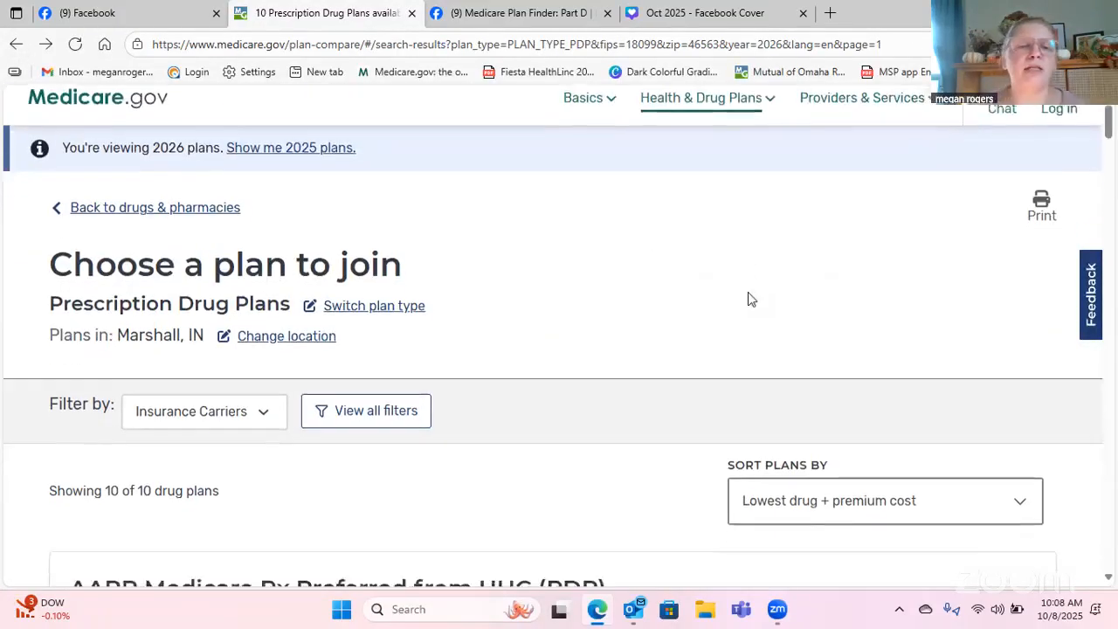
scroll(749, 298, down, 3)
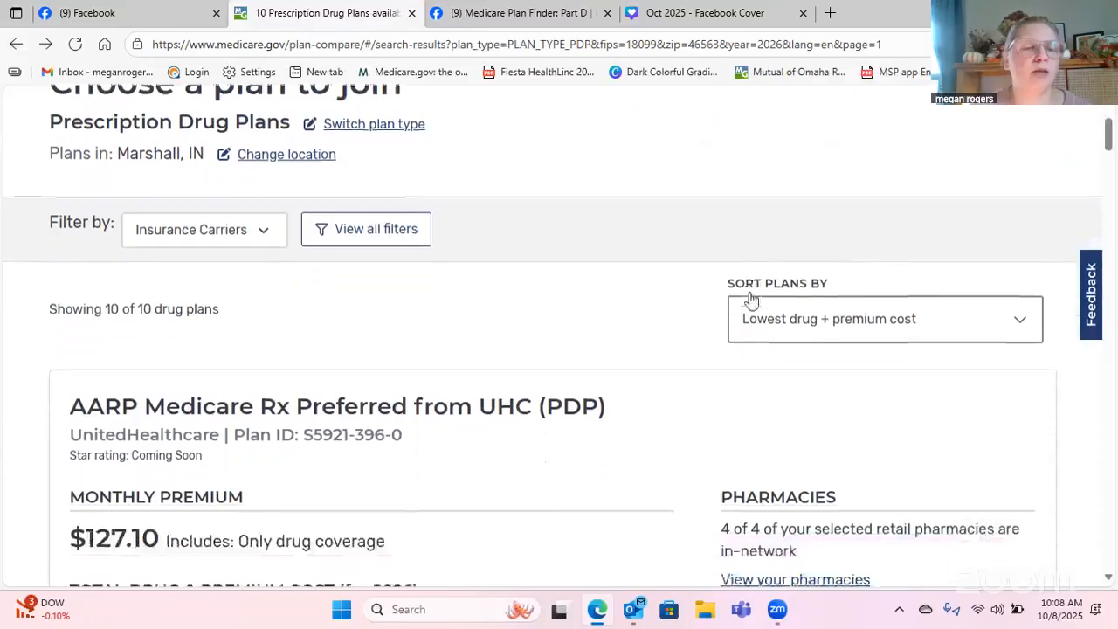
scroll(749, 299, down, 2)
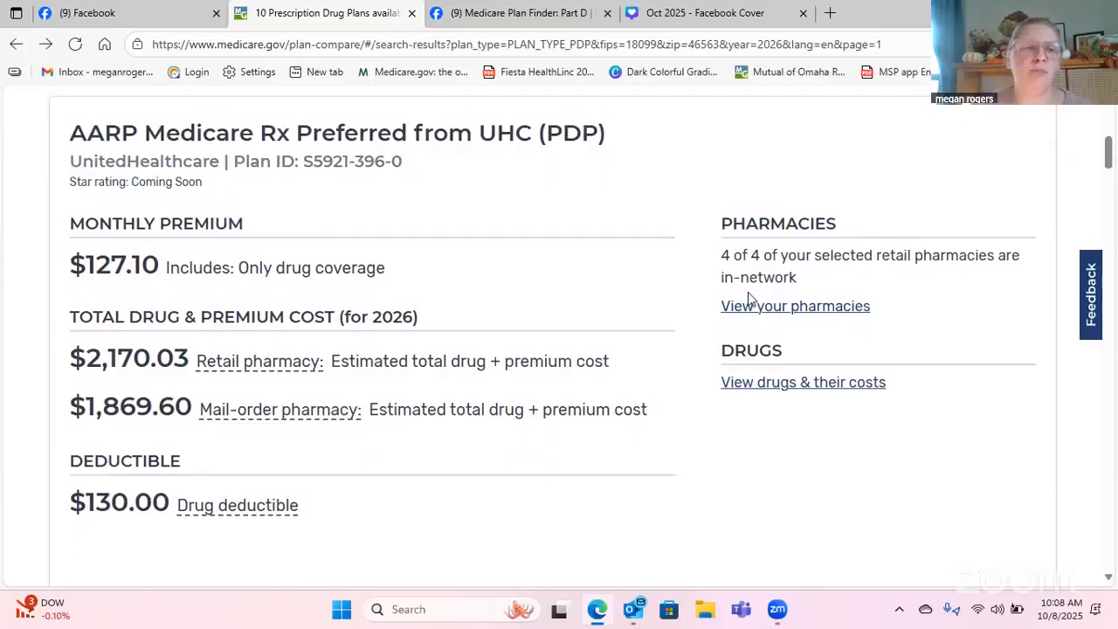
scroll(749, 298, down, 1)
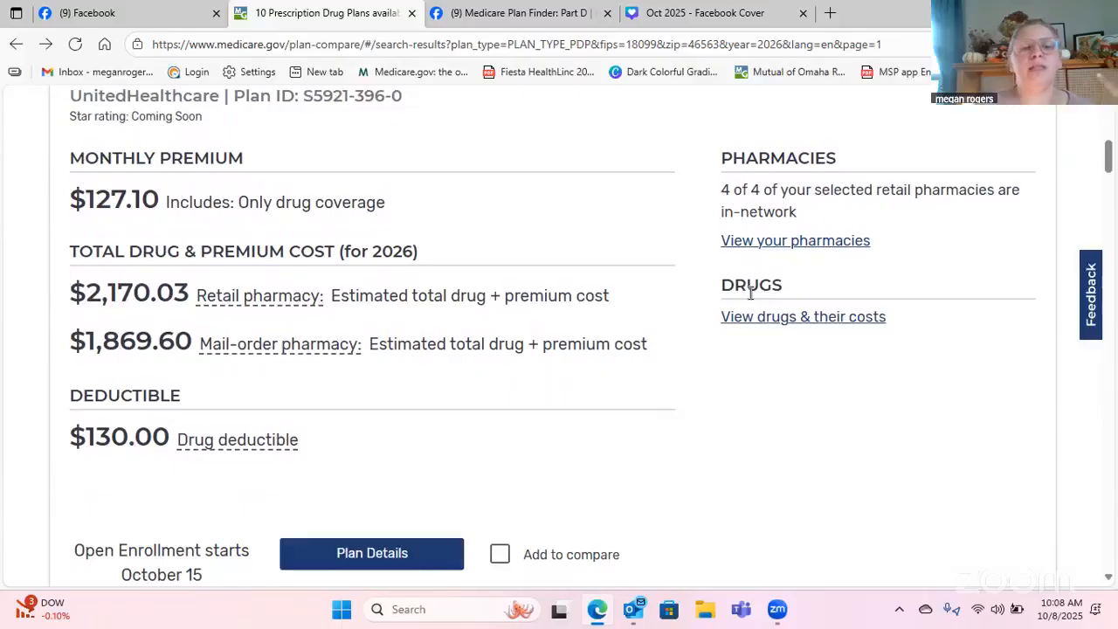
scroll(749, 297, down, 5)
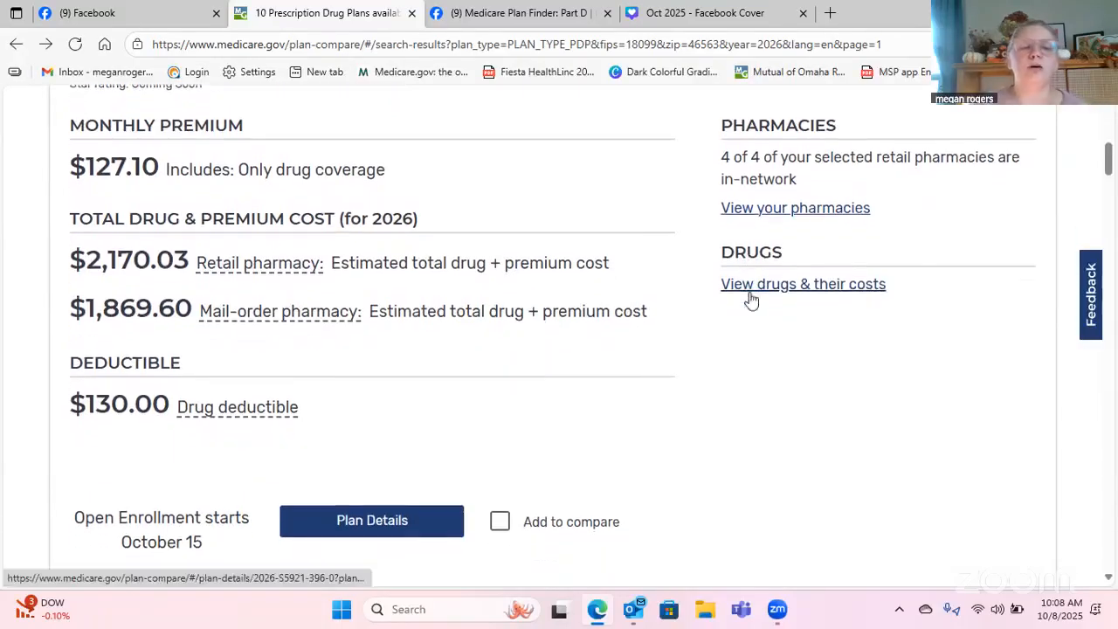
scroll(748, 298, down, 3)
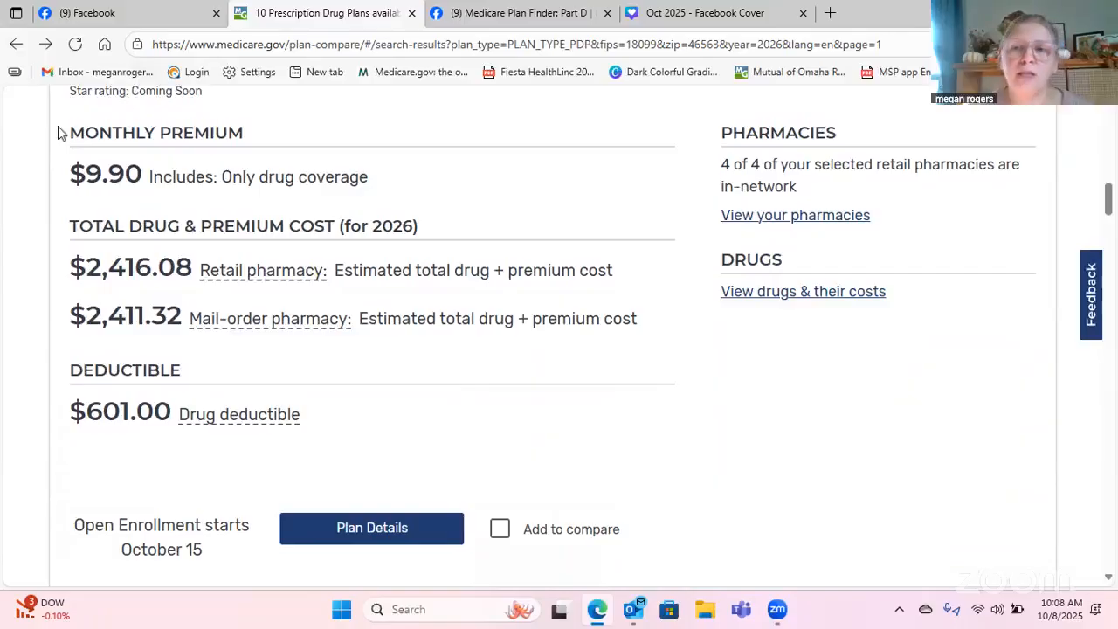
Compare the AARP Medicare Rx Preferred plan's monthly premium and total drug and premium costs with those of the Humana Value Rx Plan.
scroll(58, 132, up, 5)
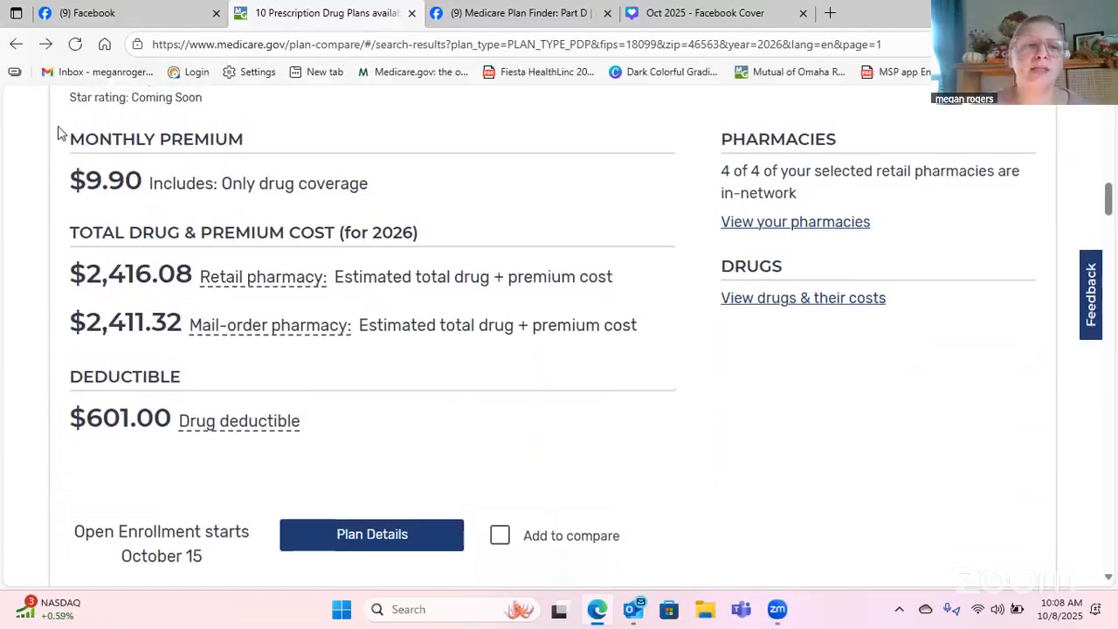
scroll(58, 132, up, 5)
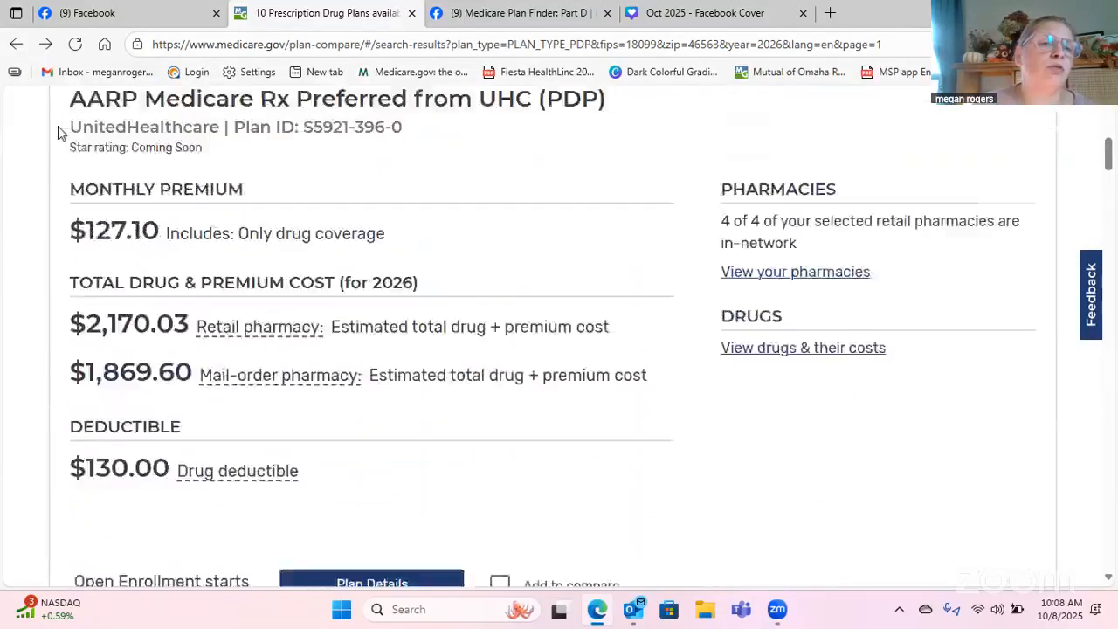
scroll(134, 213, down, 1)
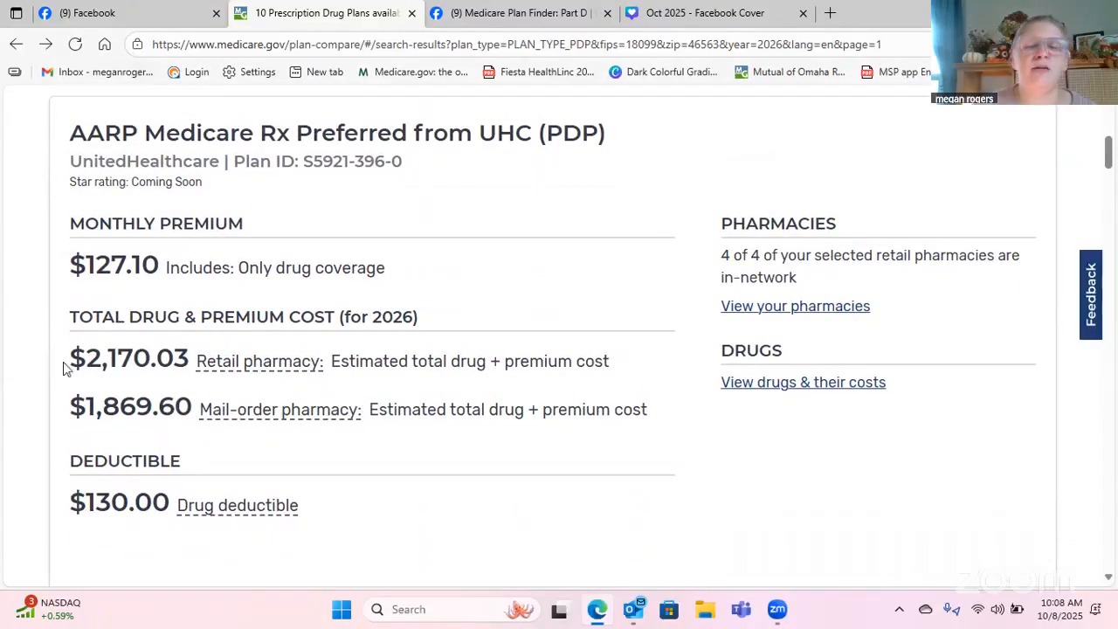
scroll(91, 213, down, 6)
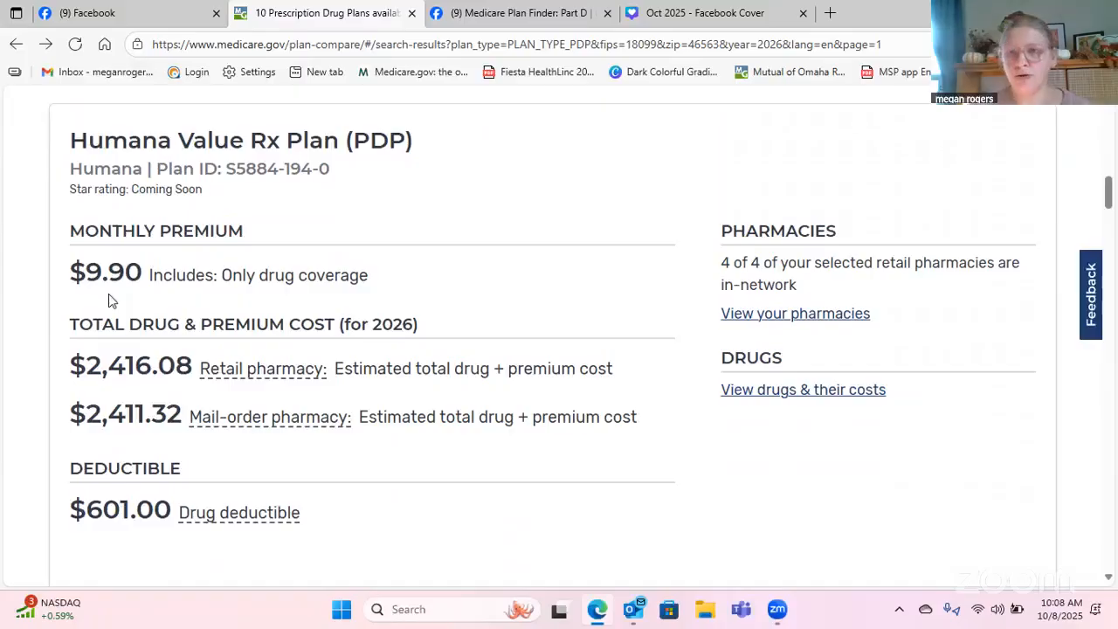
scroll(109, 299, up, 1)
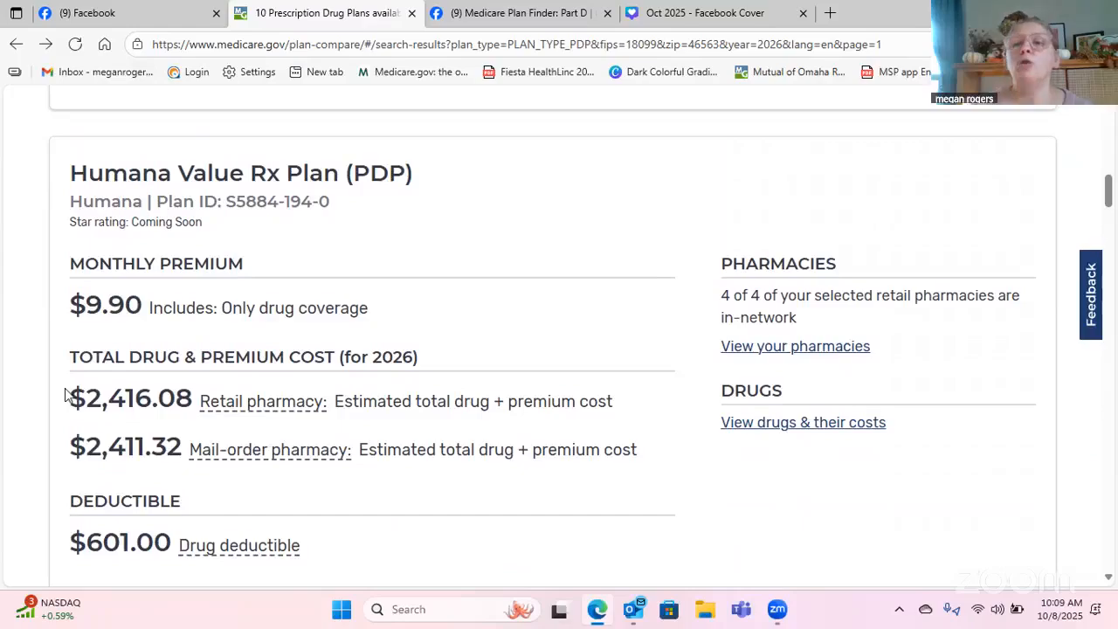
scroll(67, 395, up, 7)
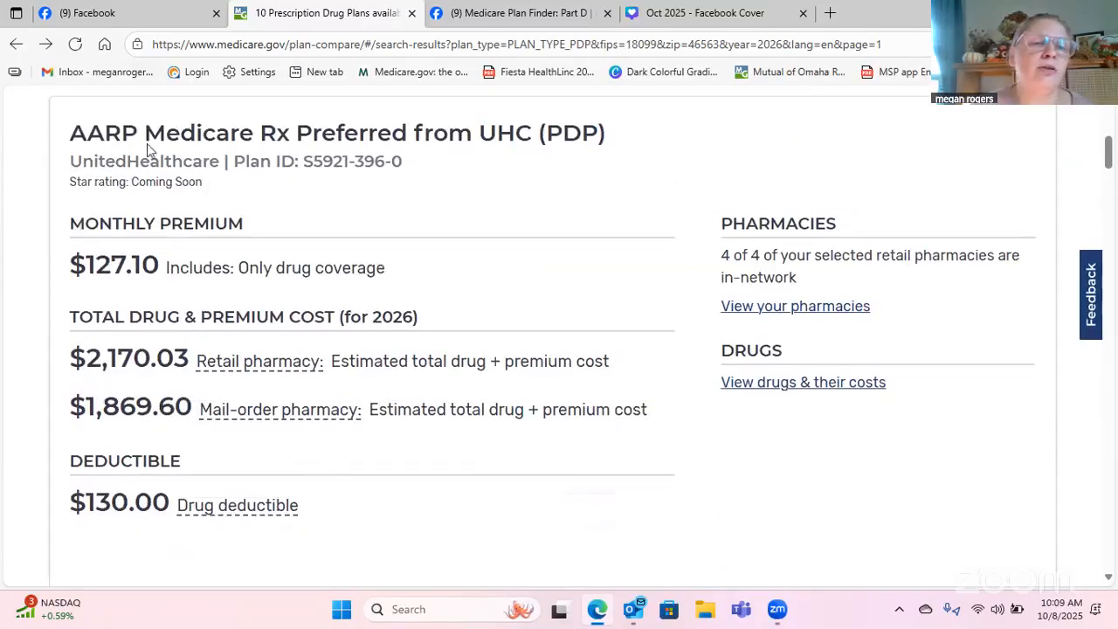
scroll(107, 292, down, 1)
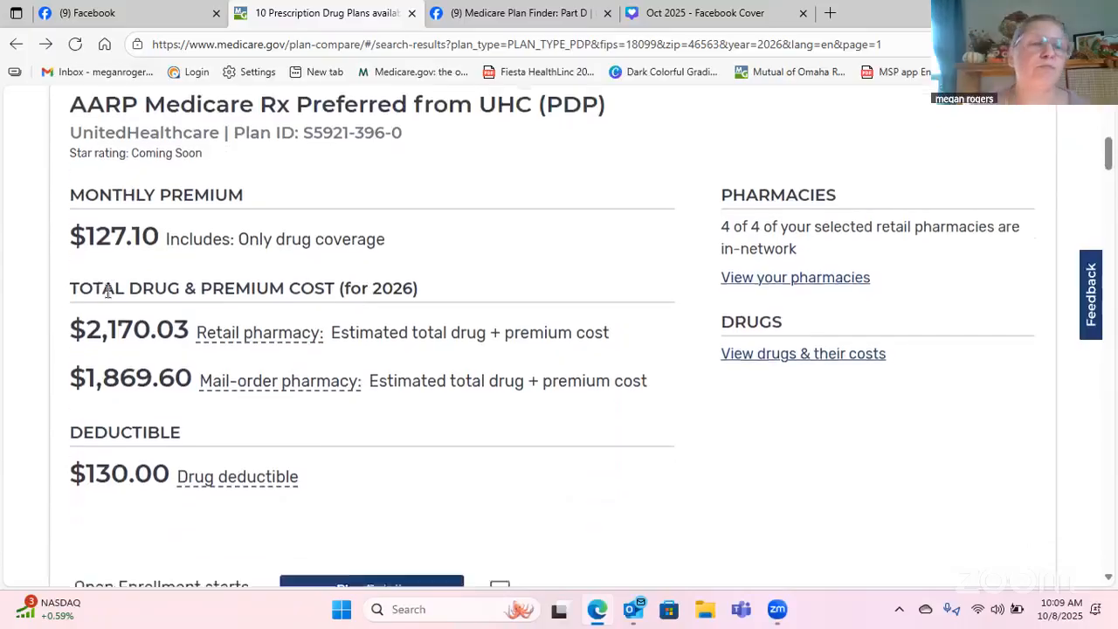
scroll(48, 175, up, 1)
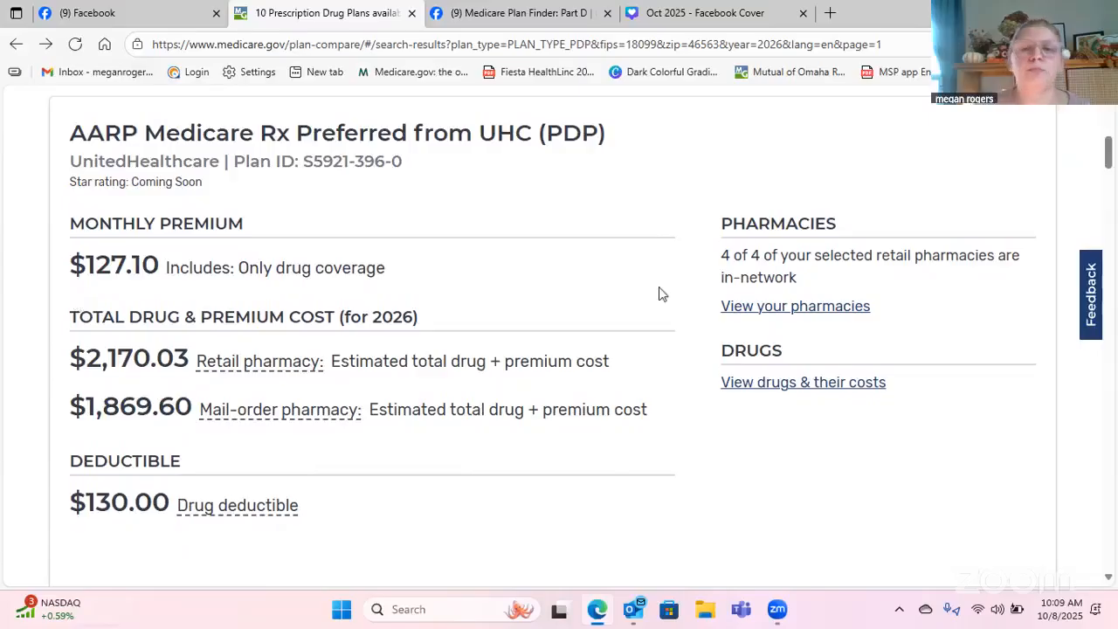
Check the AARP Medicare Rx Preferred plan's summary in the results and open its plan details.
scroll(667, 294, down, 1)
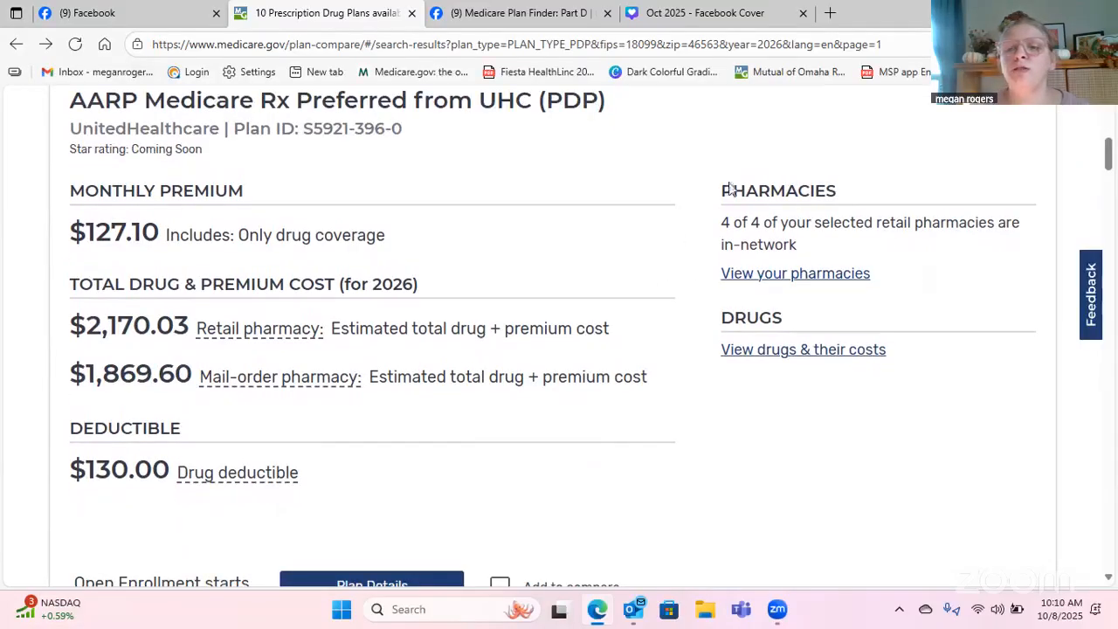
scroll(643, 282, down, 1)
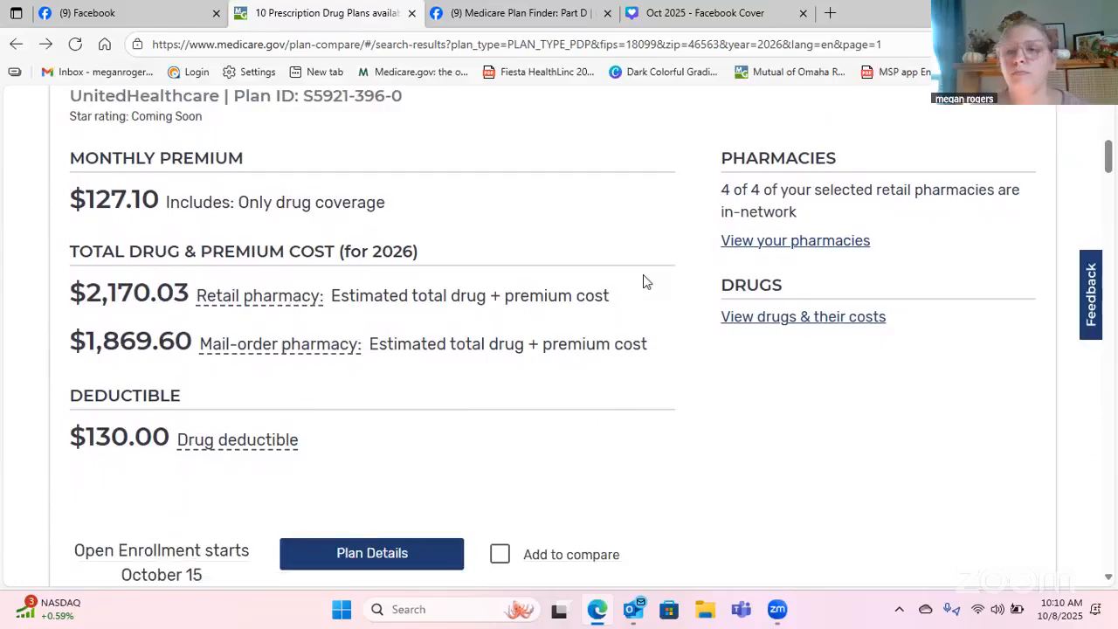
scroll(644, 280, down, 2)
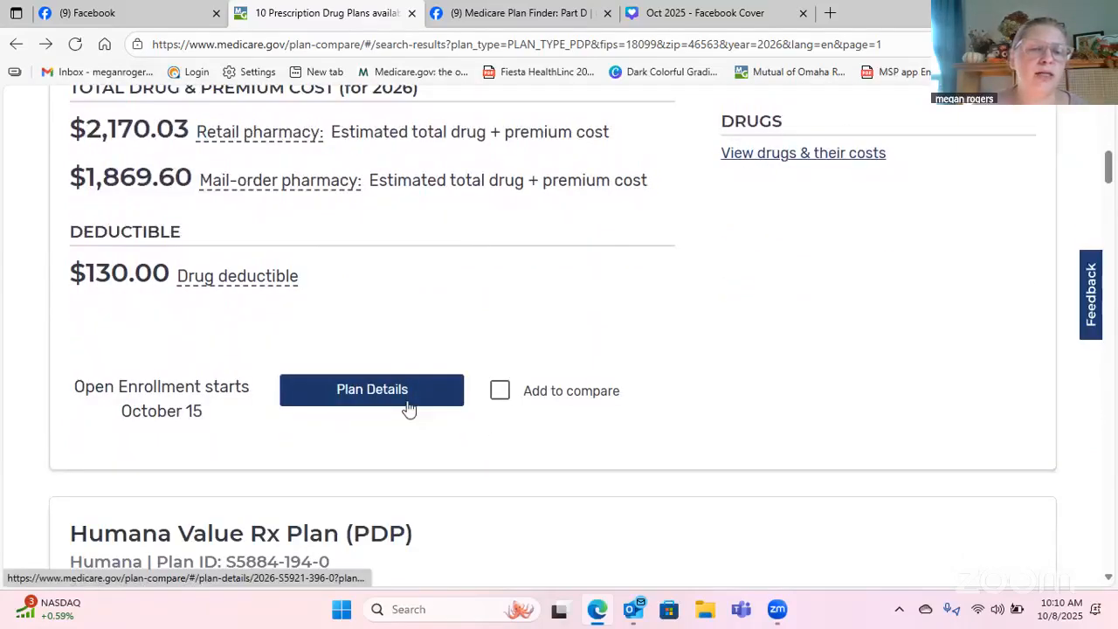
click(408, 409)
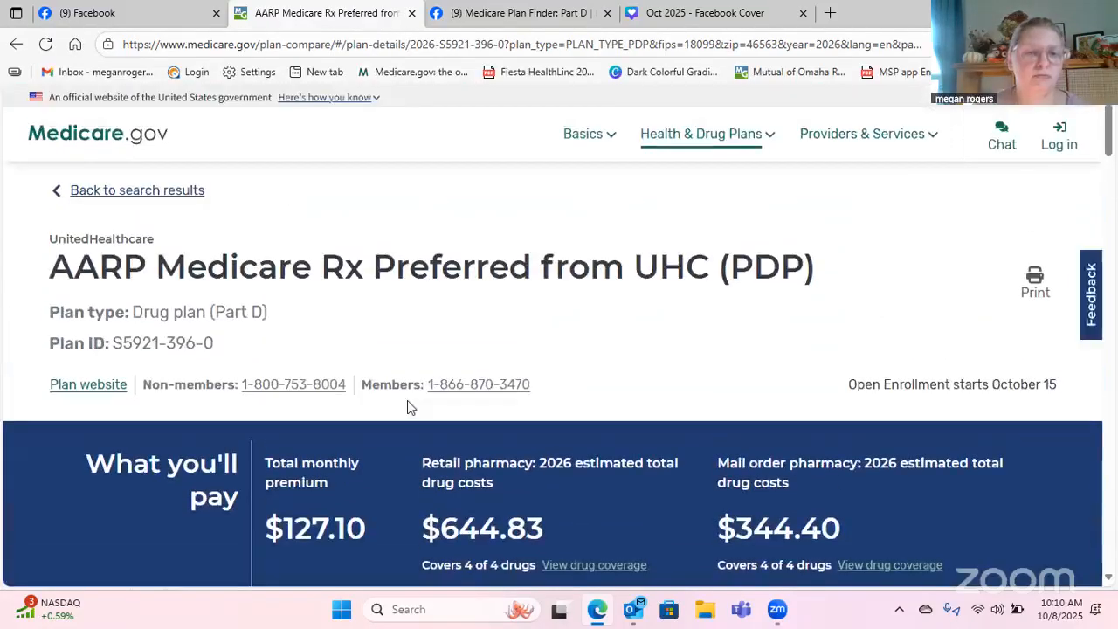
Review the AARP plan's premium, deductible, drug list and the network status of each selected pharmacy.
scroll(596, 285, down, 3)
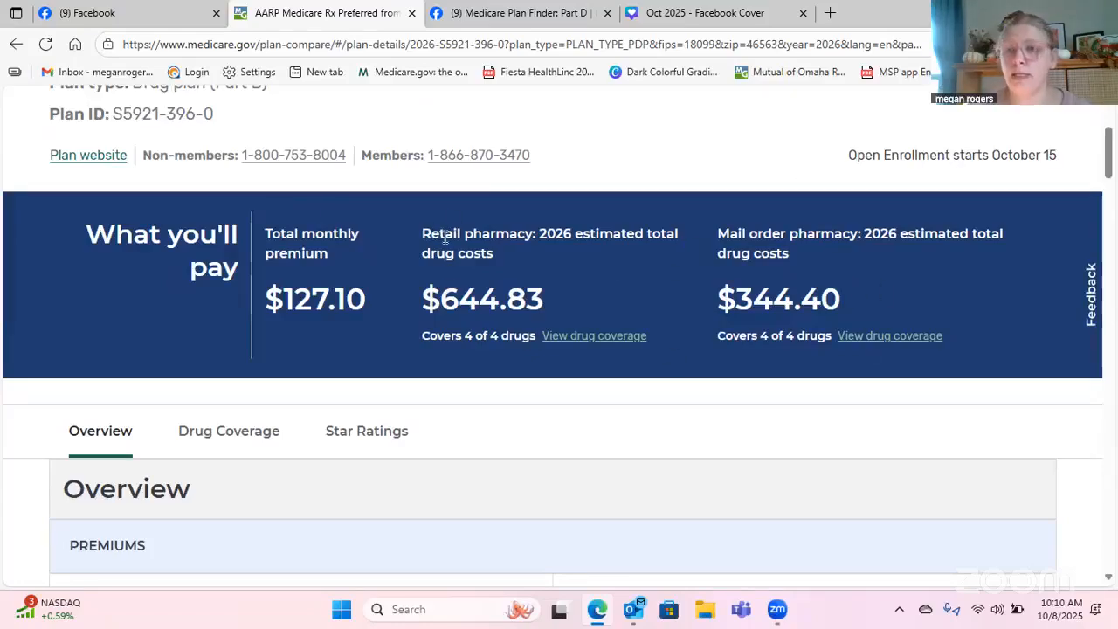
scroll(447, 271, down, 1)
scroll(446, 267, down, 4)
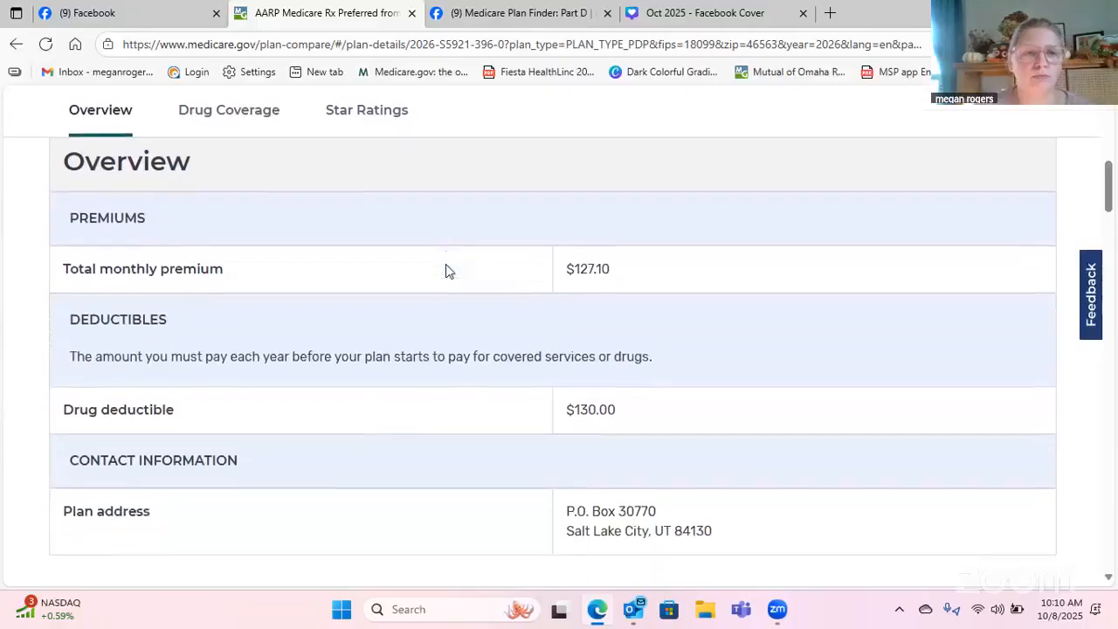
scroll(445, 264, down, 4)
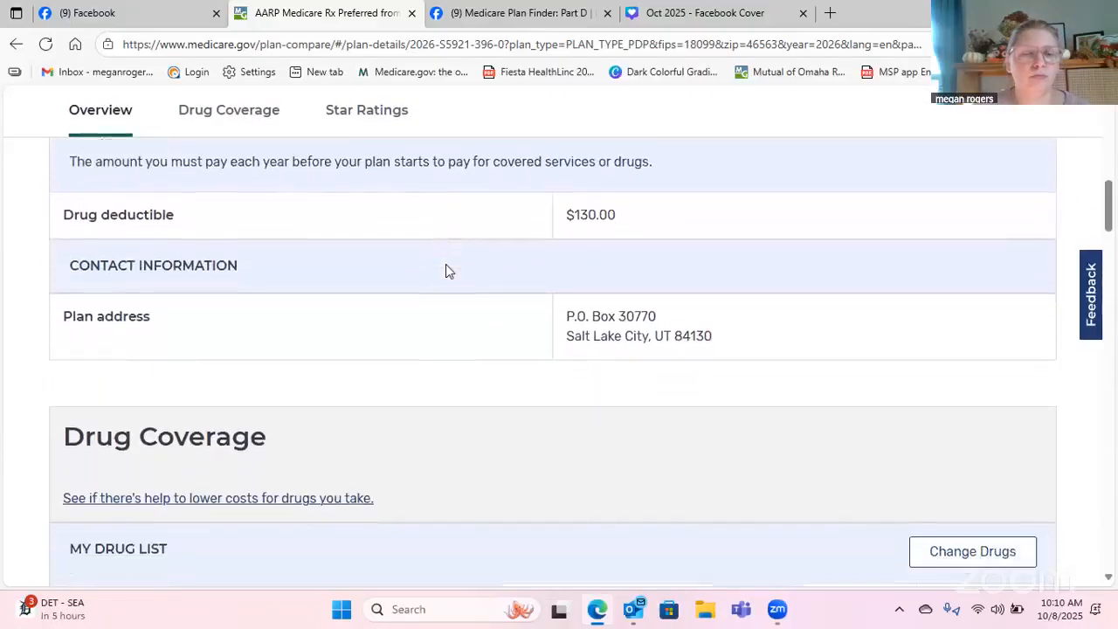
scroll(445, 271, down, 2)
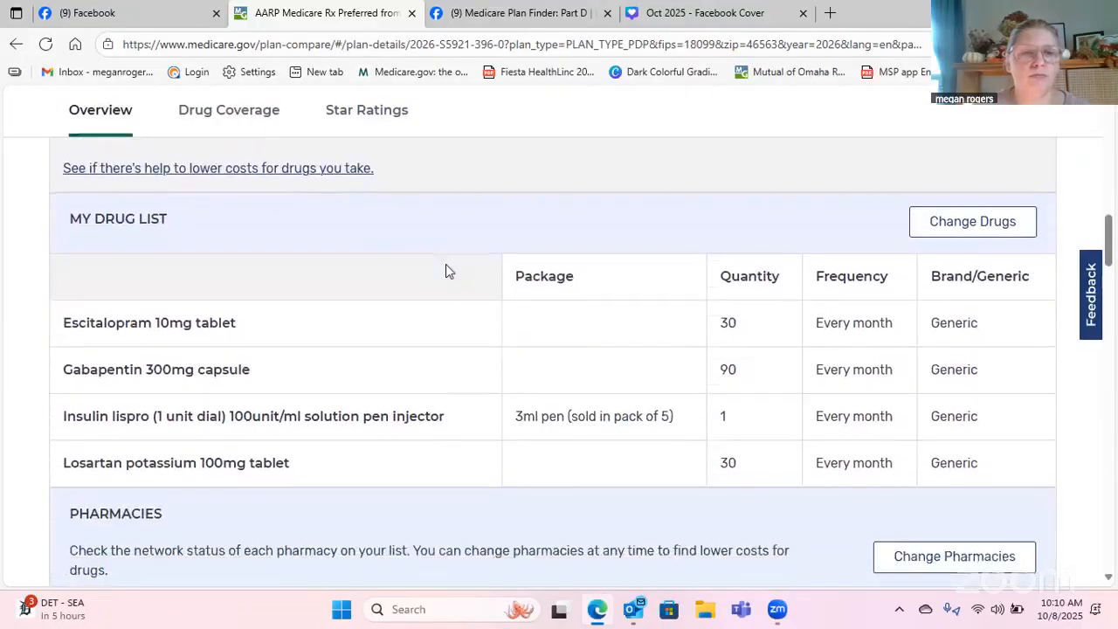
scroll(445, 271, down, 3)
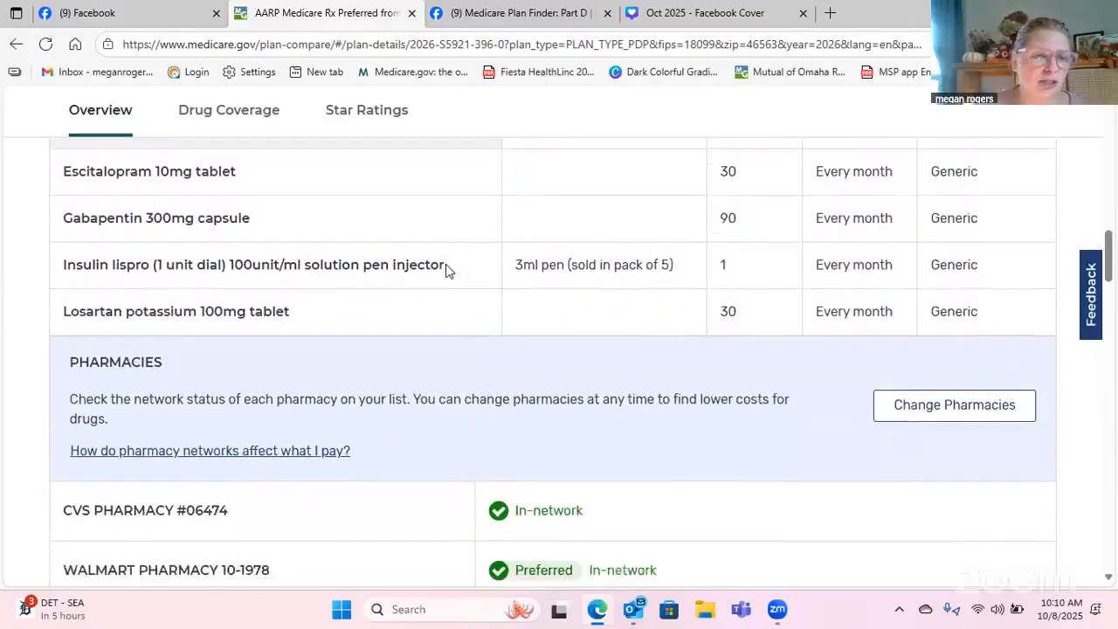
scroll(446, 271, down, 1)
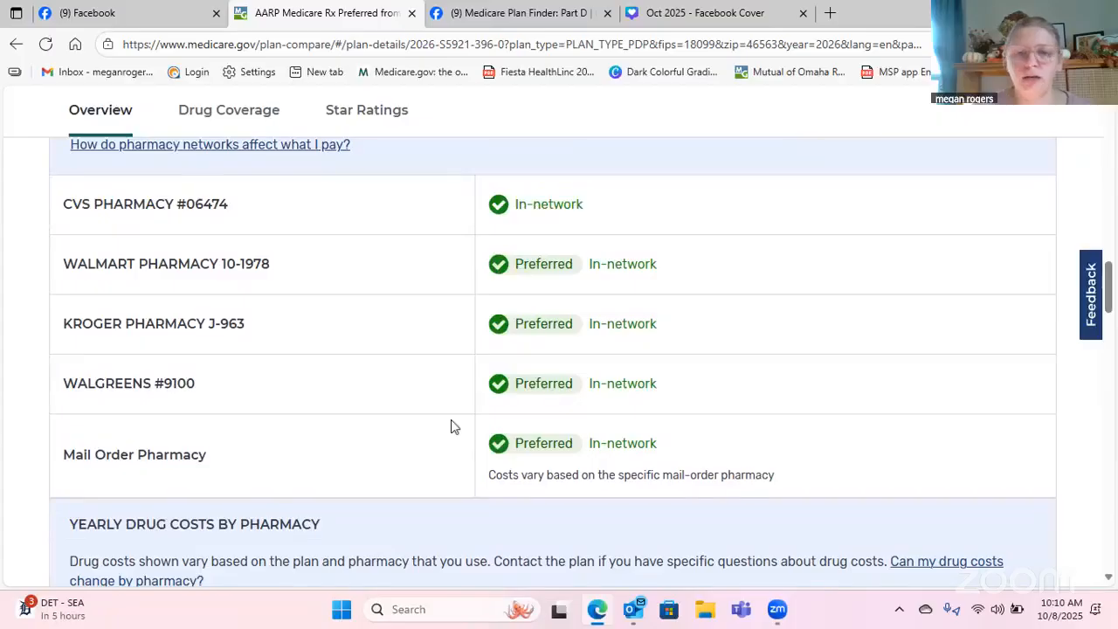
Examine the yearly cost of each drug at the selected retail and mail-order pharmacies in the AARP plan.
scroll(450, 426, down, 3)
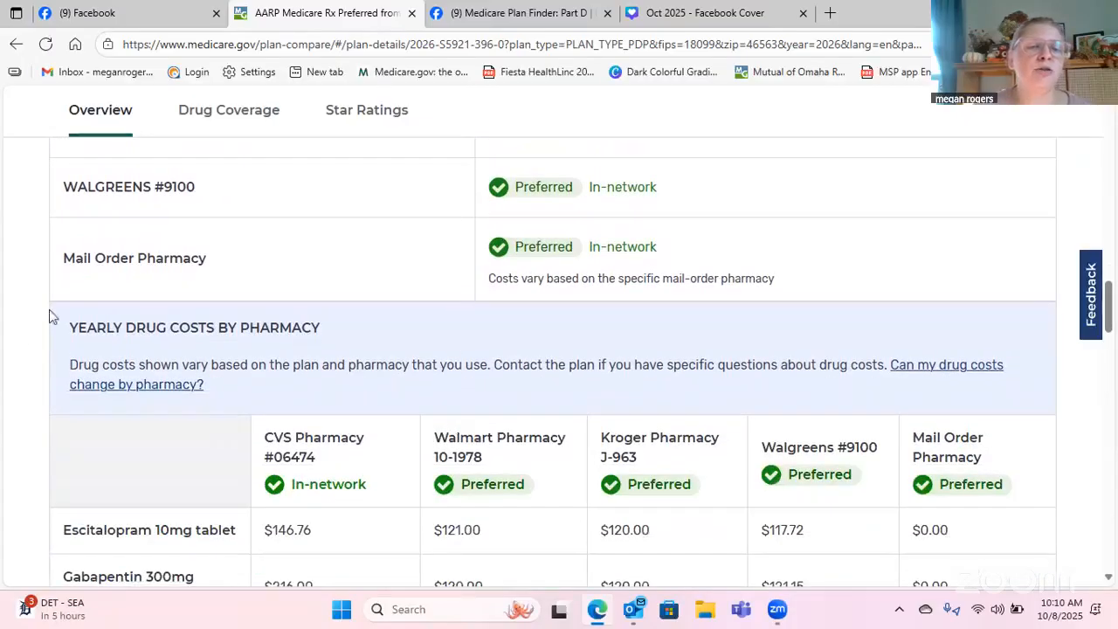
scroll(35, 352, down, 1)
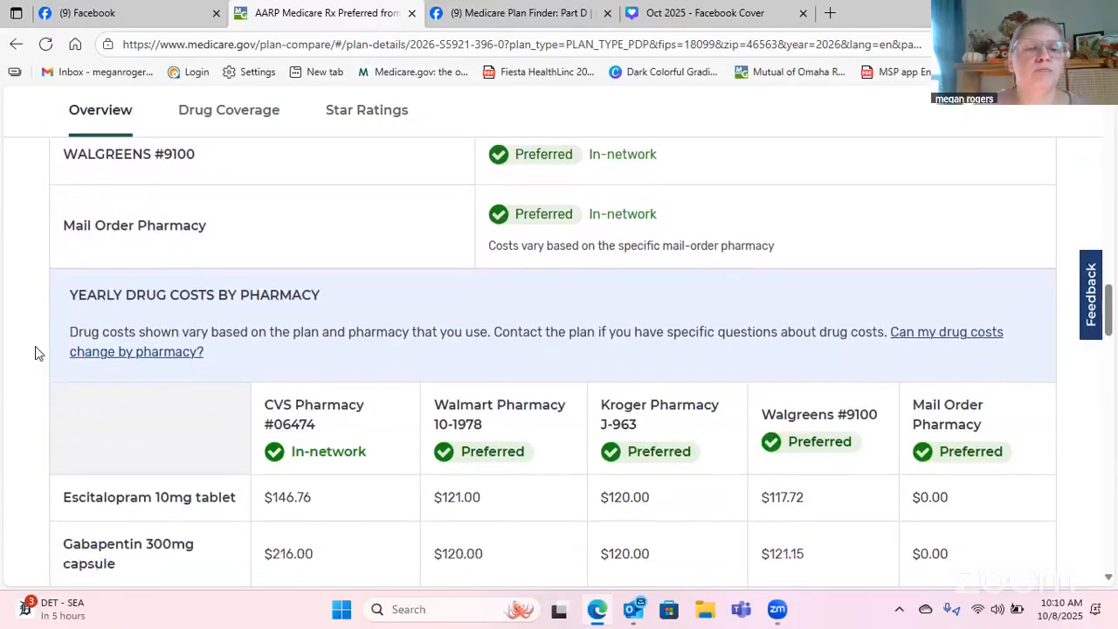
scroll(35, 352, down, 4)
scroll(35, 352, up, 1)
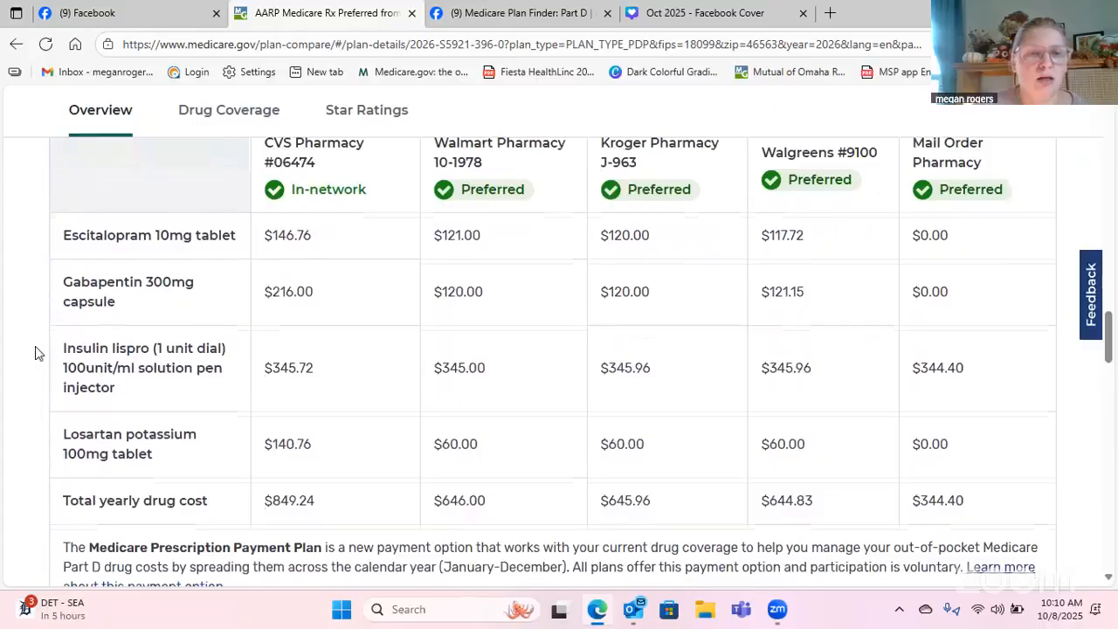
scroll(35, 352, up, 1)
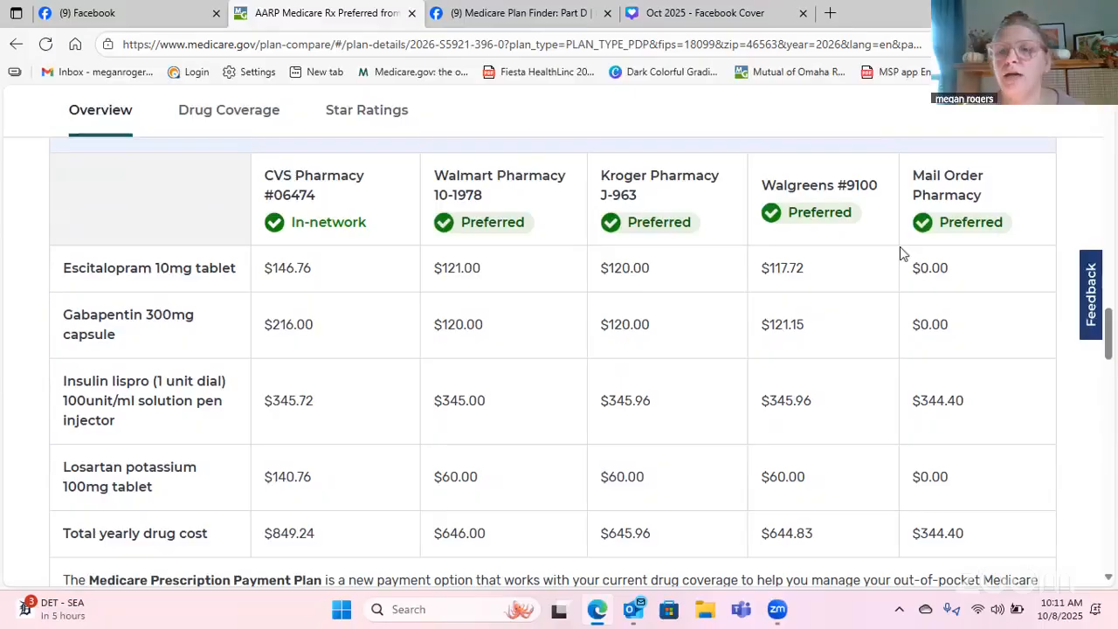
scroll(900, 247, down, 1)
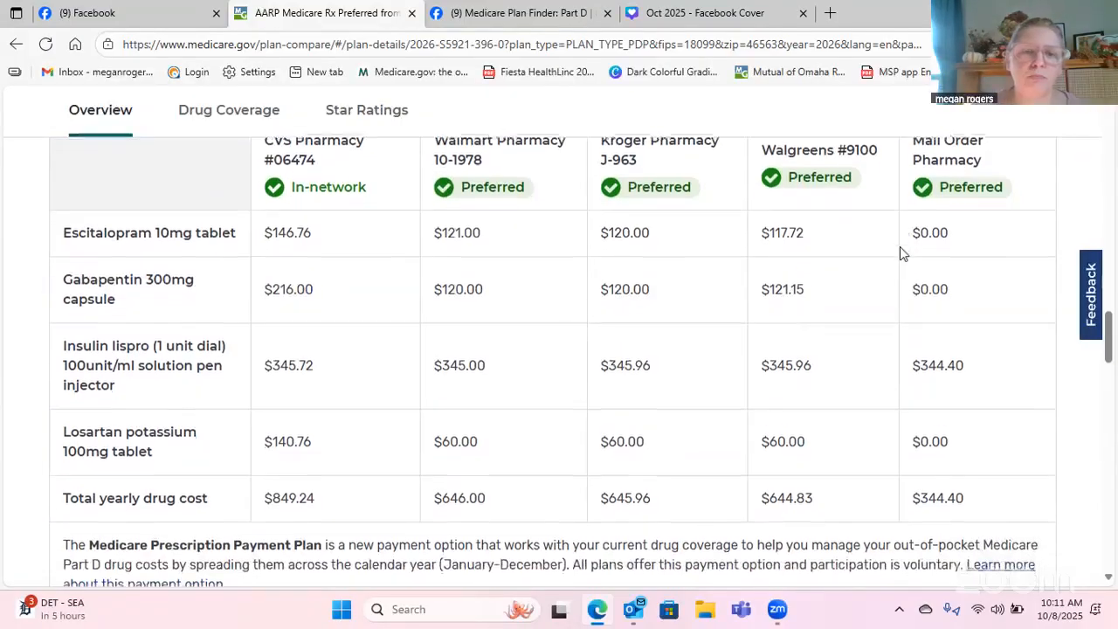
Compare the AARP plan's estimated total drug and premium cost and its month-by-month drug costs across the selected pharmacies.
scroll(902, 253, down, 5)
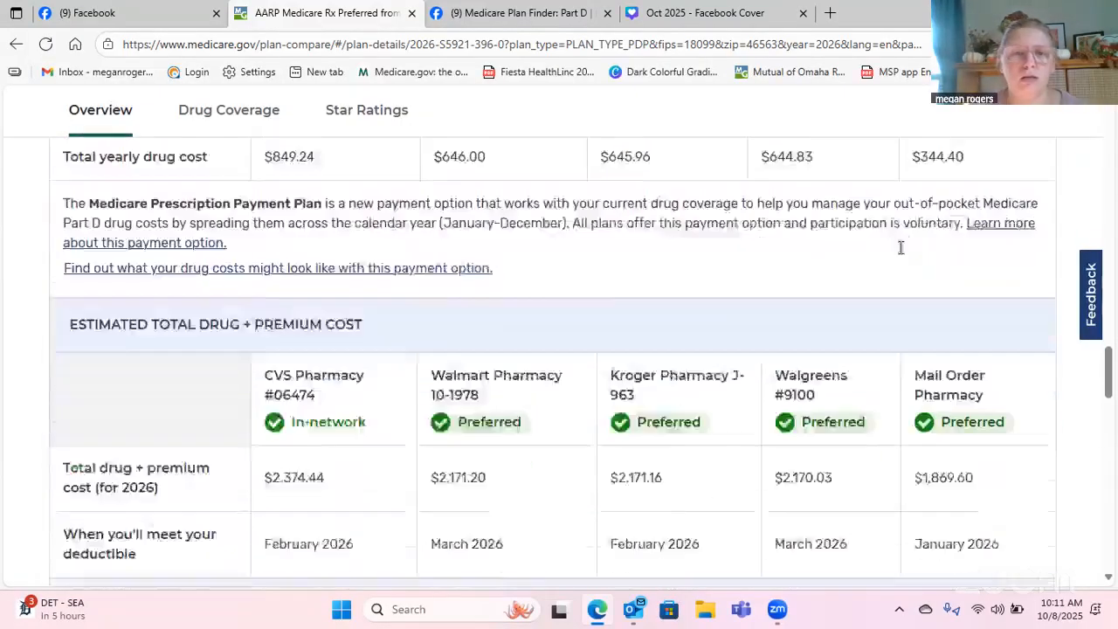
scroll(902, 254, down, 3)
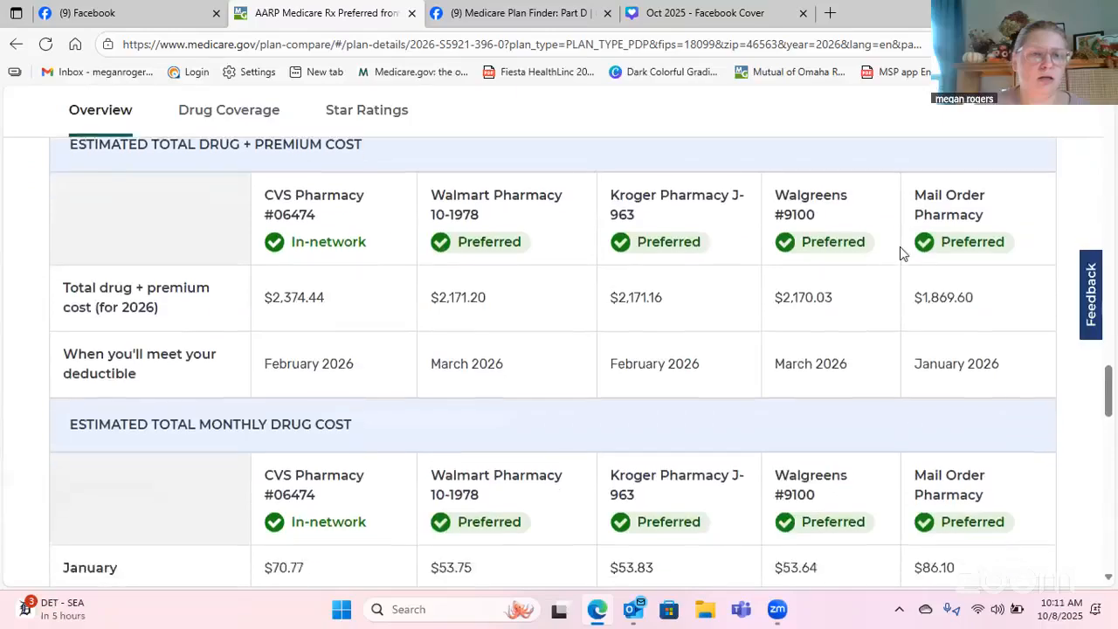
scroll(902, 254, down, 2)
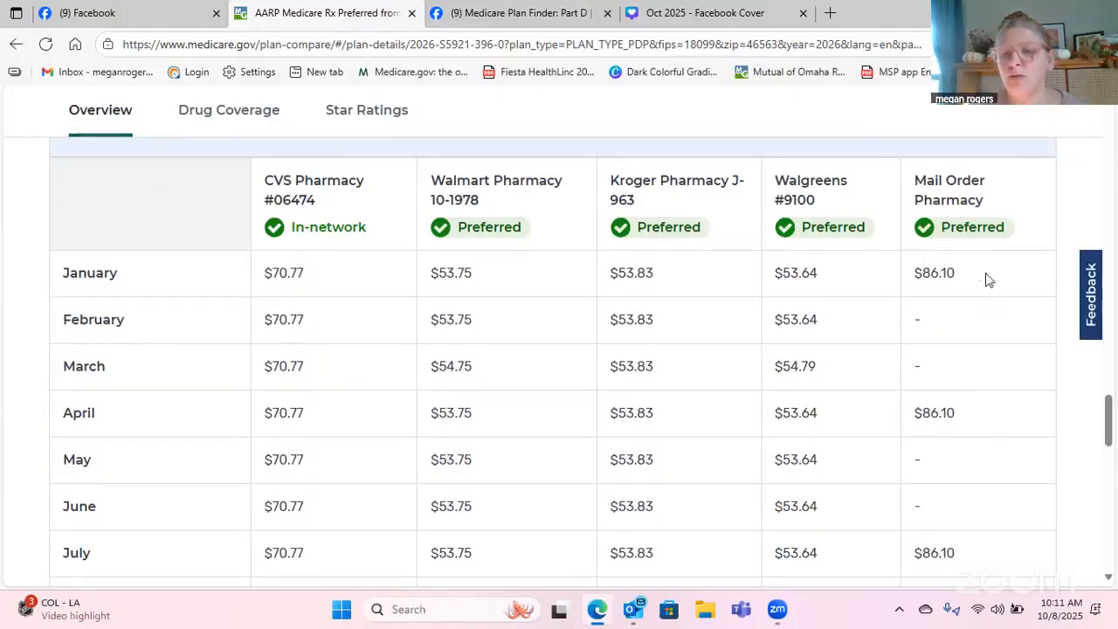
Check in which months the AARP plan's mail-order drug costs fall compared with the retail pharmacies' monthly costs.
scroll(1011, 528, down, 1)
scroll(1010, 528, down, 1)
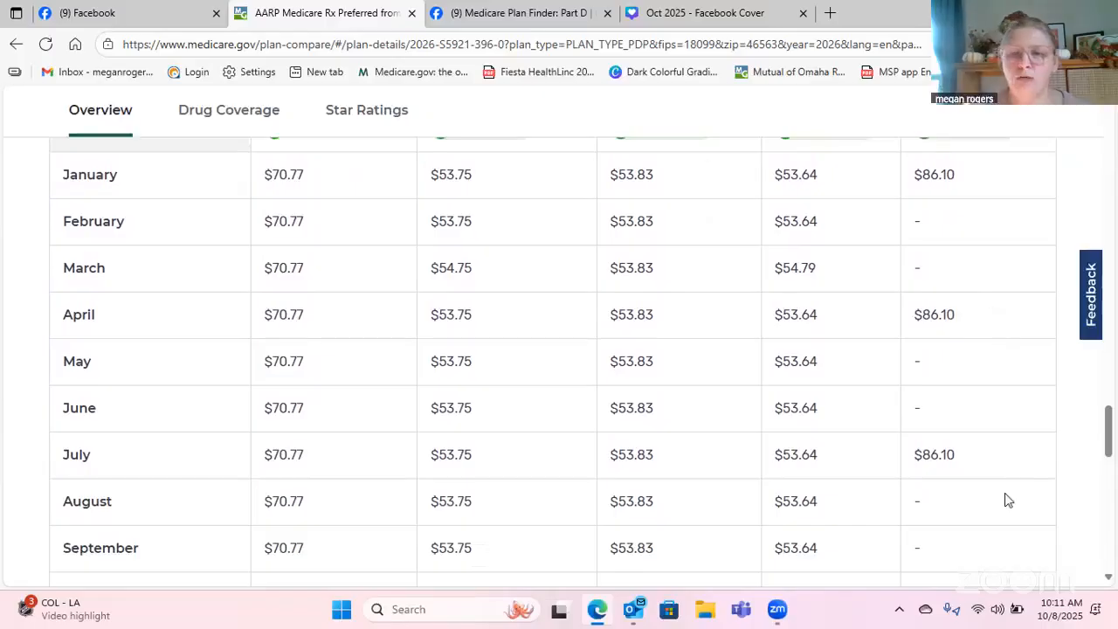
scroll(1009, 500, up, 2)
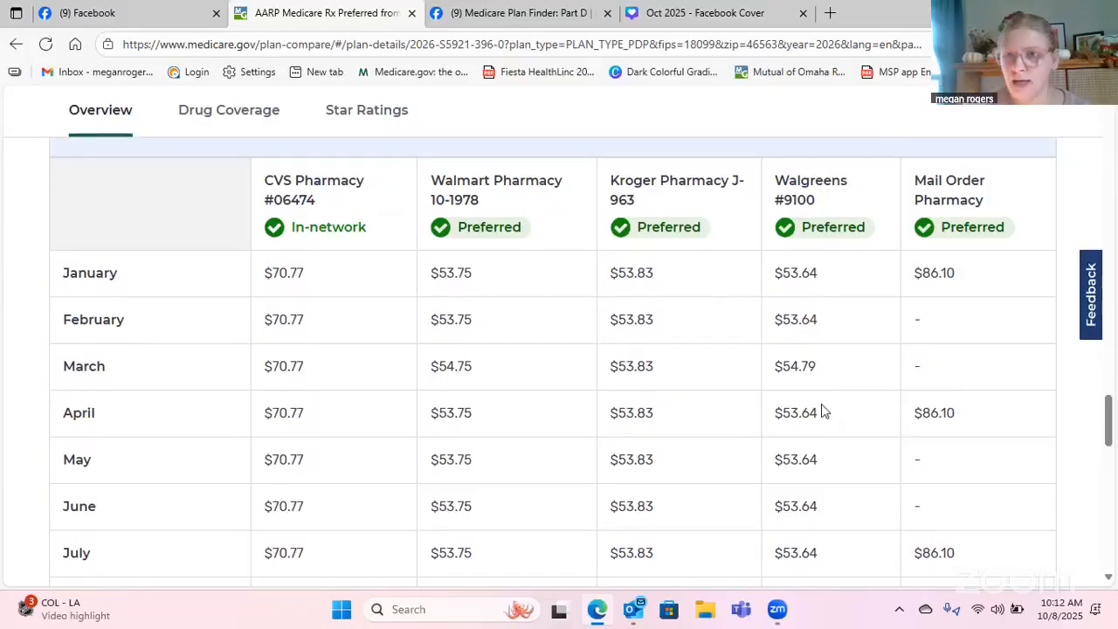
Expand the CVS Pharmacy drug costs during coverage phases and review each drug's cost before and after the deductible and cap.
scroll(821, 411, down, 5)
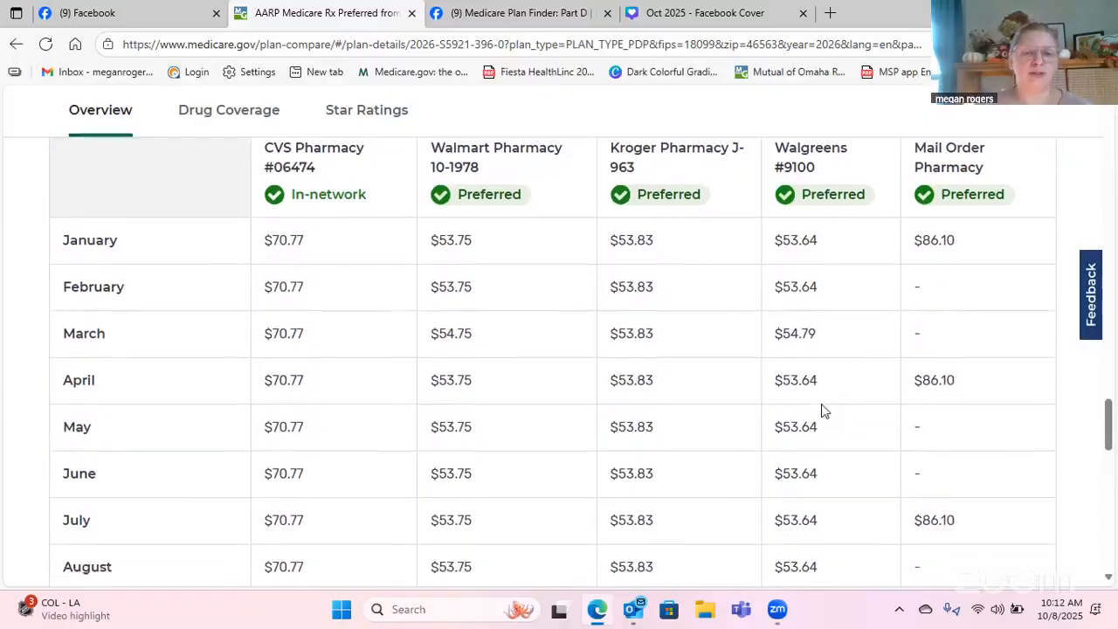
scroll(821, 411, down, 3)
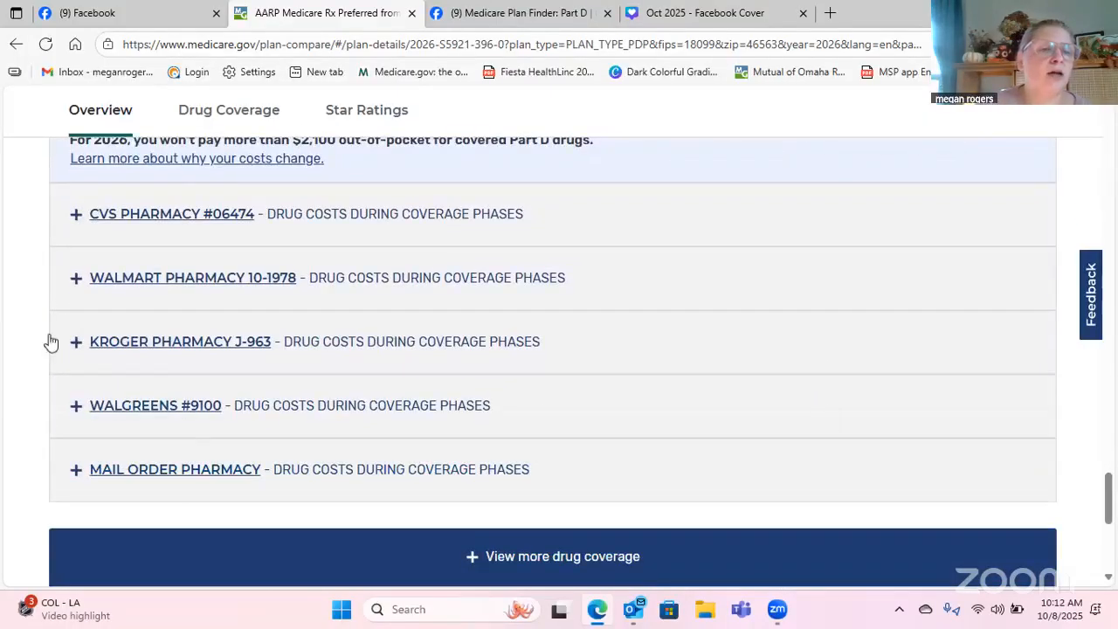
click(172, 215)
scroll(171, 215, down, 2)
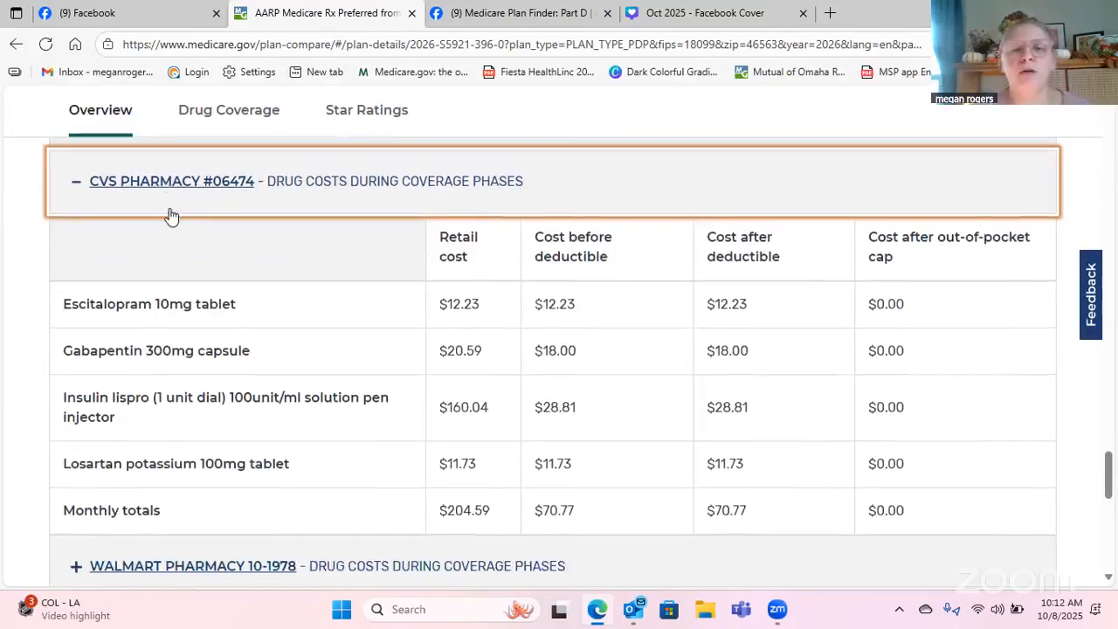
scroll(170, 209, down, 1)
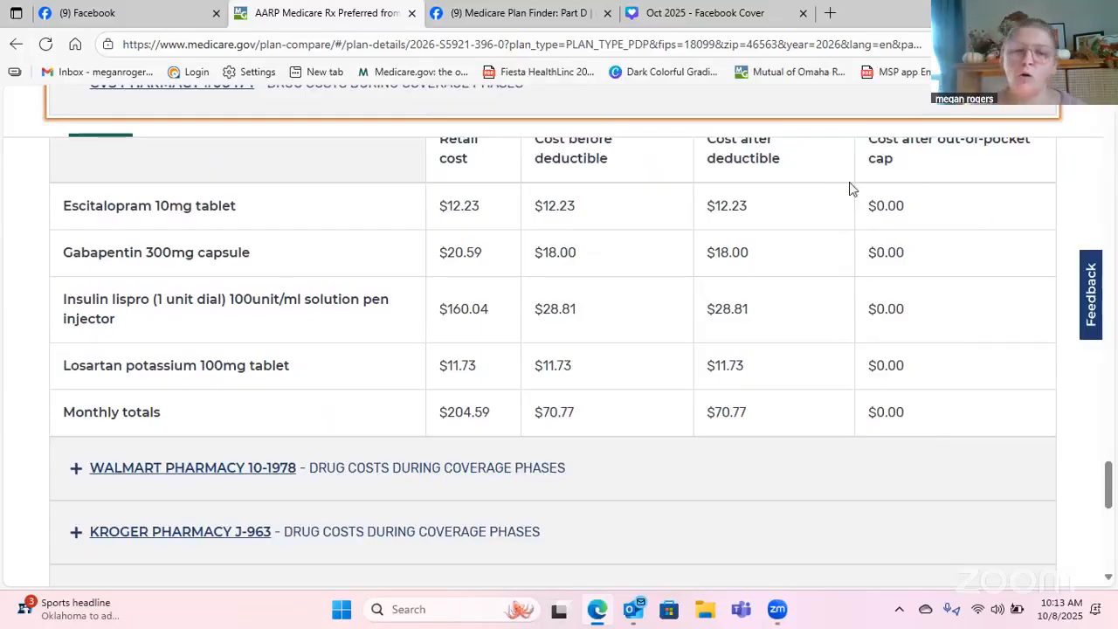
Expand the Walmart Pharmacy drug costs during coverage phases and review each drug's cost and the monthly totals.
scroll(852, 188, down, 2)
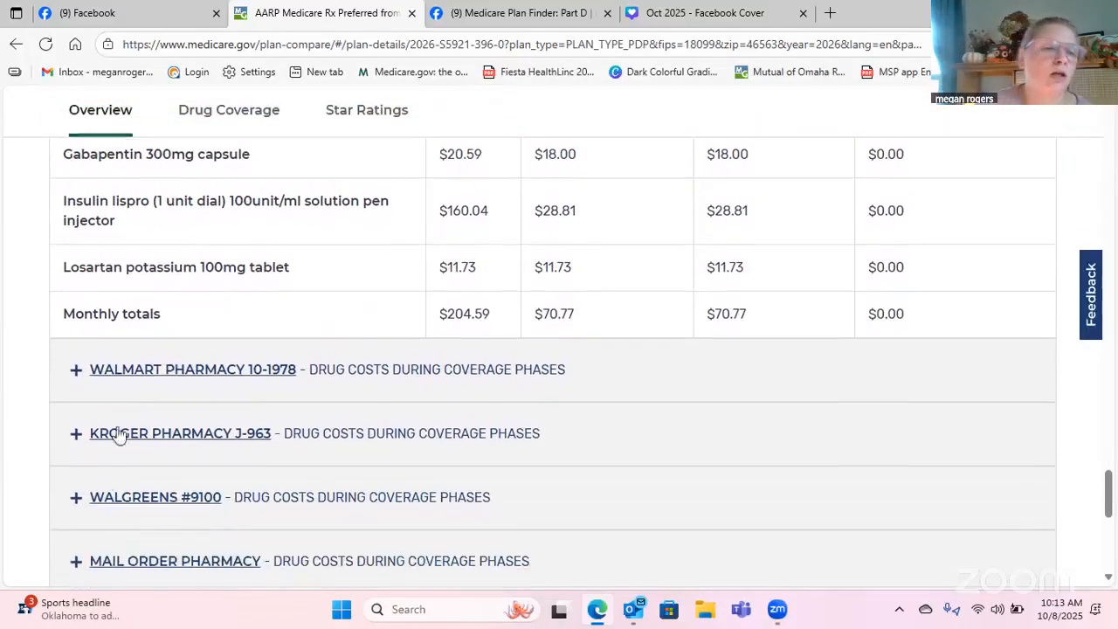
scroll(106, 486, down, 1)
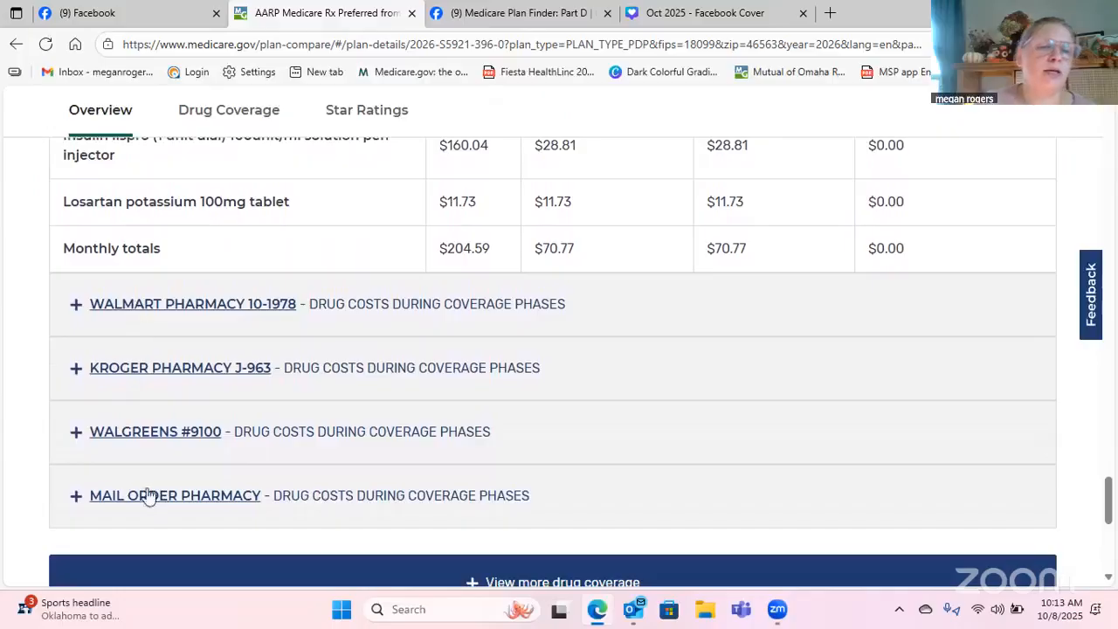
click(179, 303)
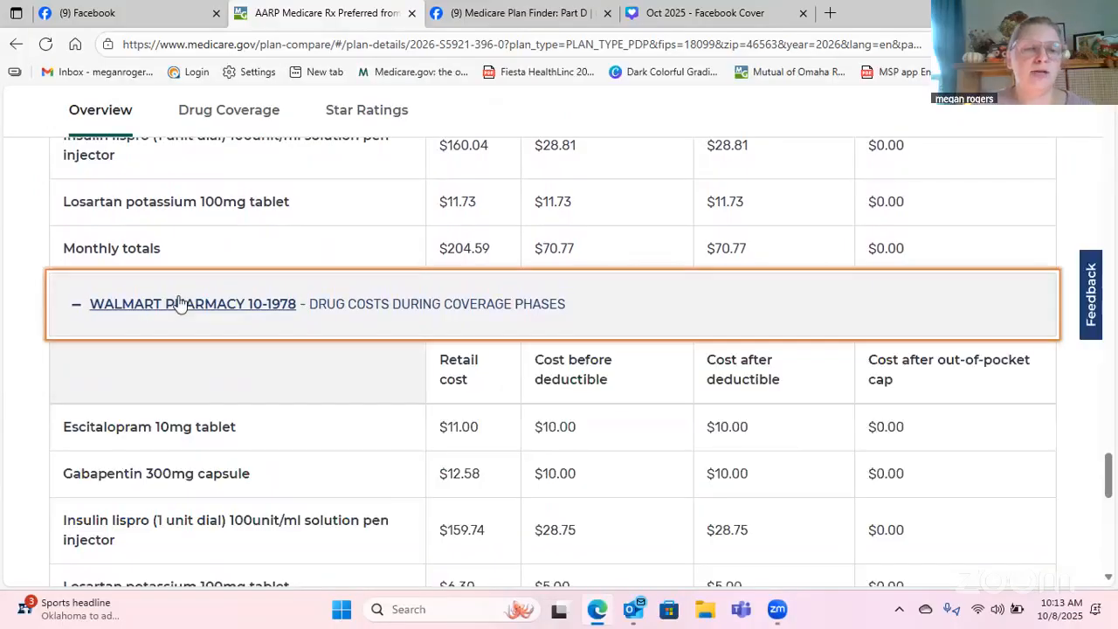
scroll(179, 301, down, 3)
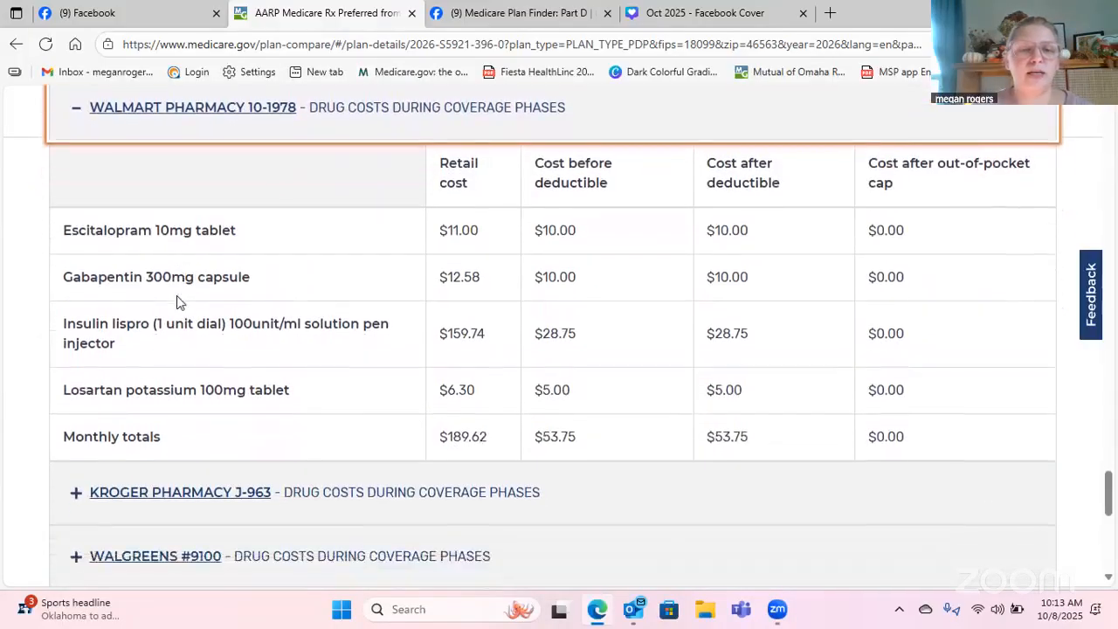
scroll(177, 299, down, 1)
scroll(179, 297, down, 3)
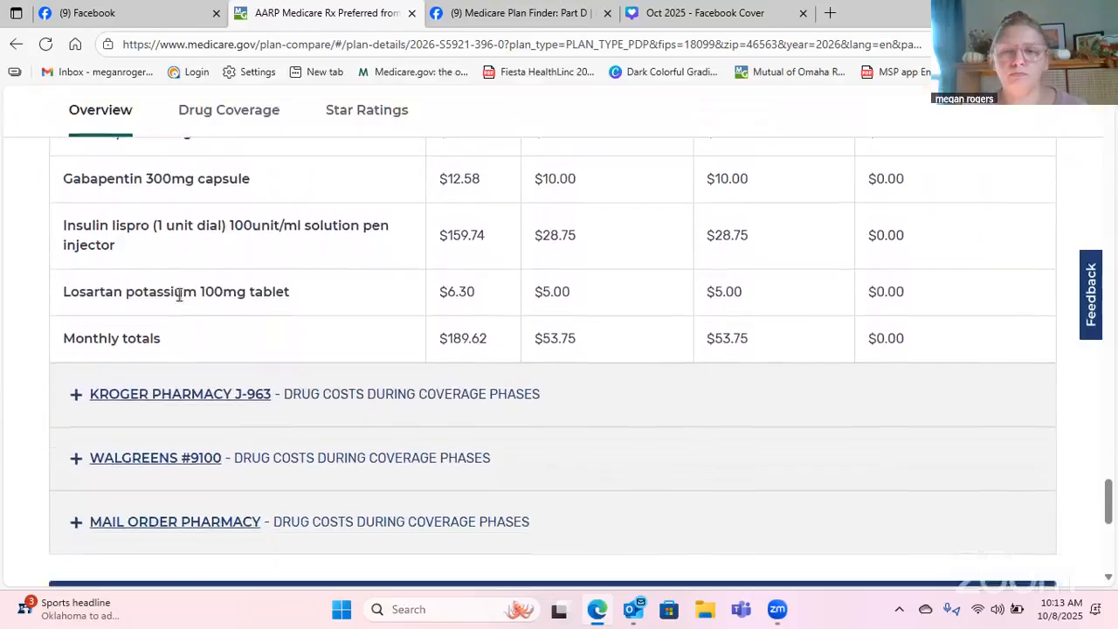
Show the AARP plan's additional drug coverage and examine the tier costs, each drug's tier and restrictions against the Walmart prices.
scroll(179, 299, down, 3)
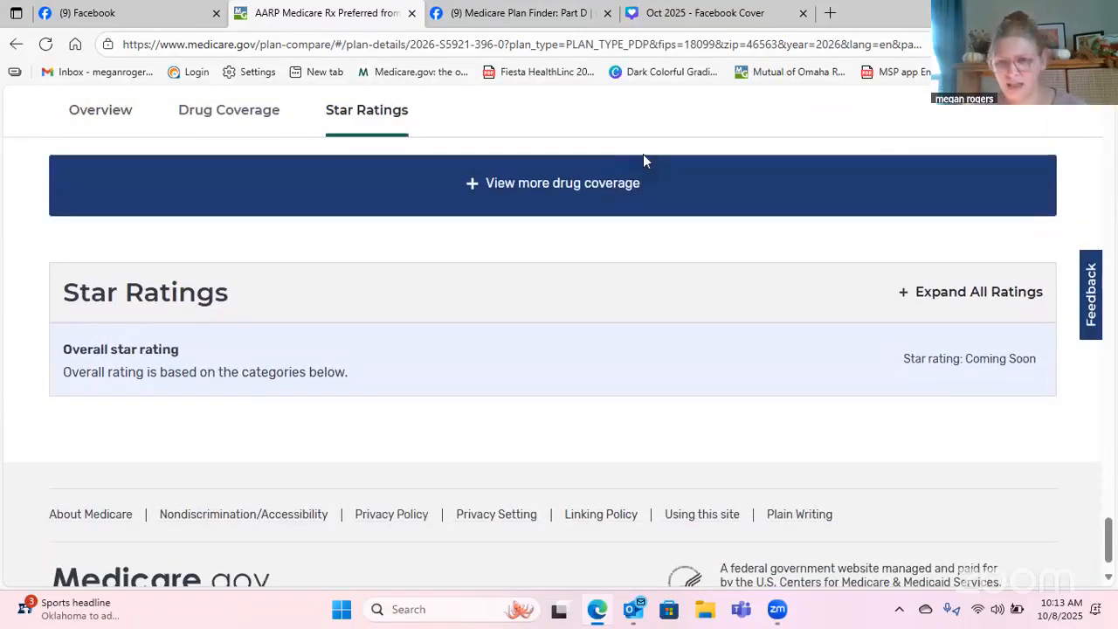
click(587, 206)
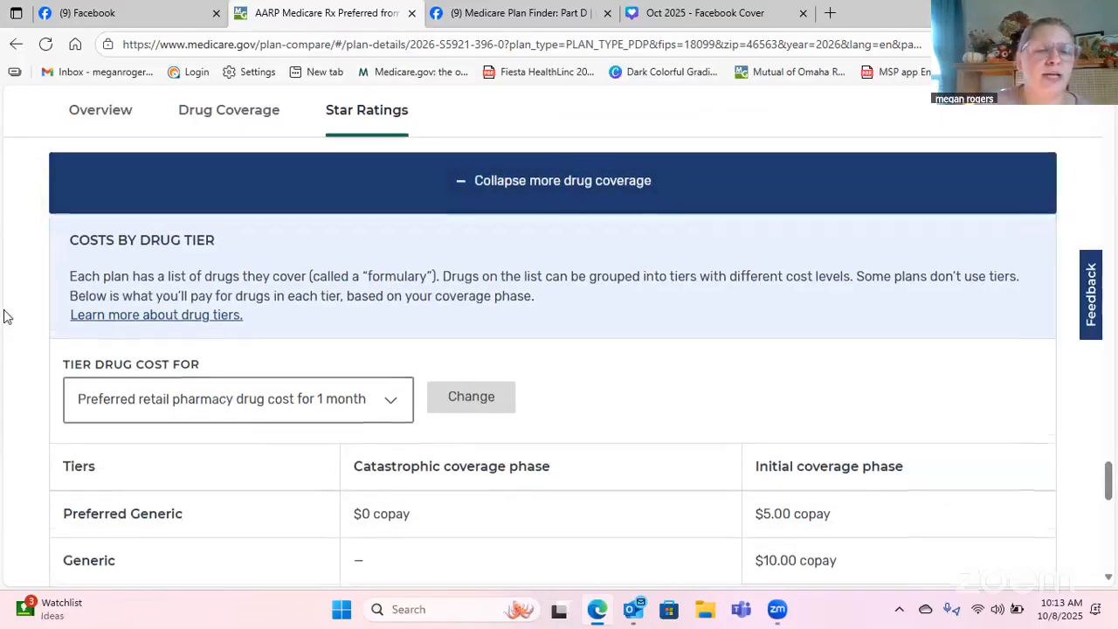
scroll(4, 316, down, 3)
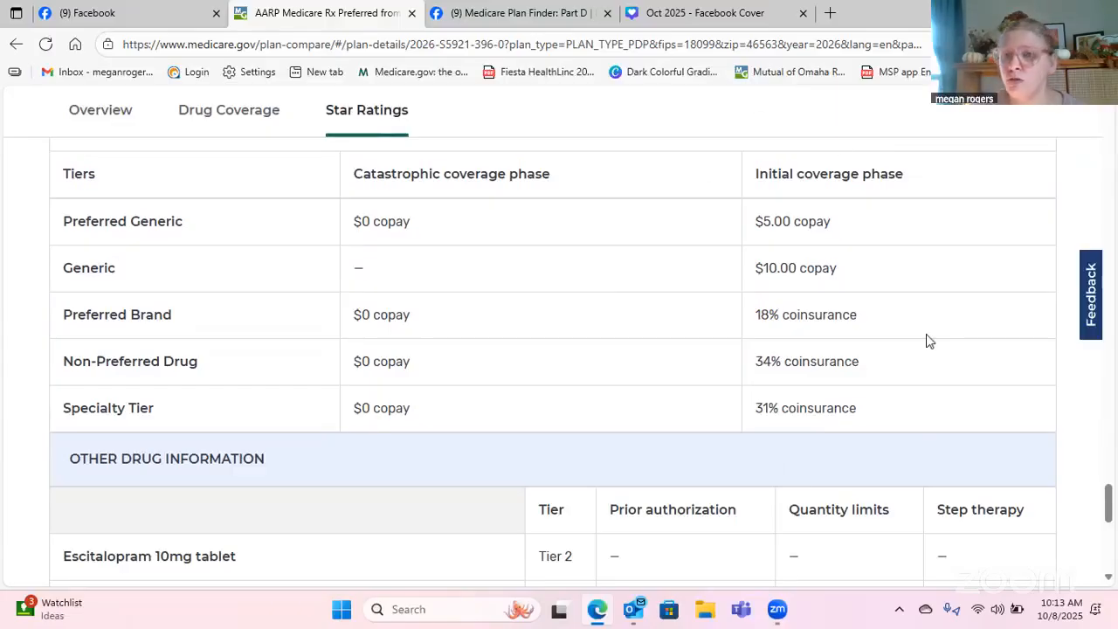
scroll(848, 313, down, 3)
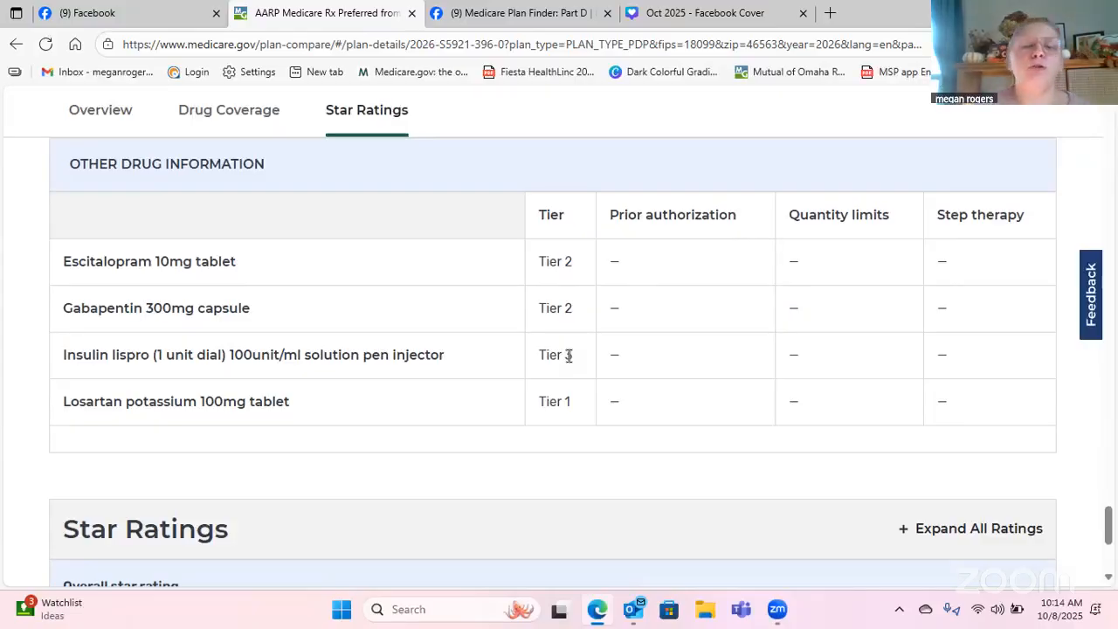
scroll(569, 355, up, 8)
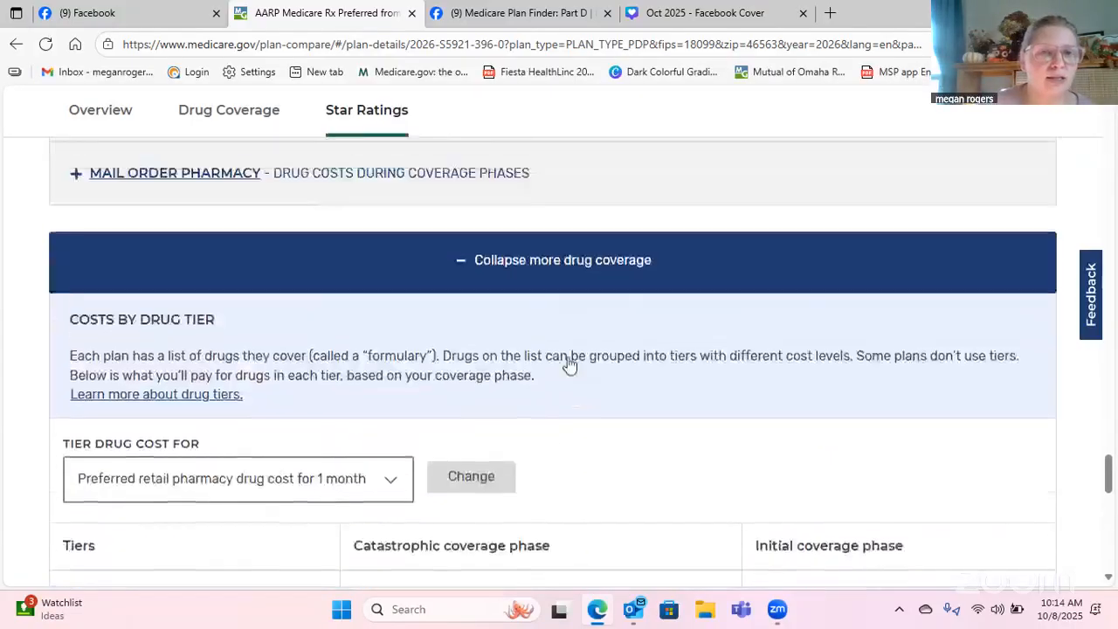
scroll(568, 364, up, 5)
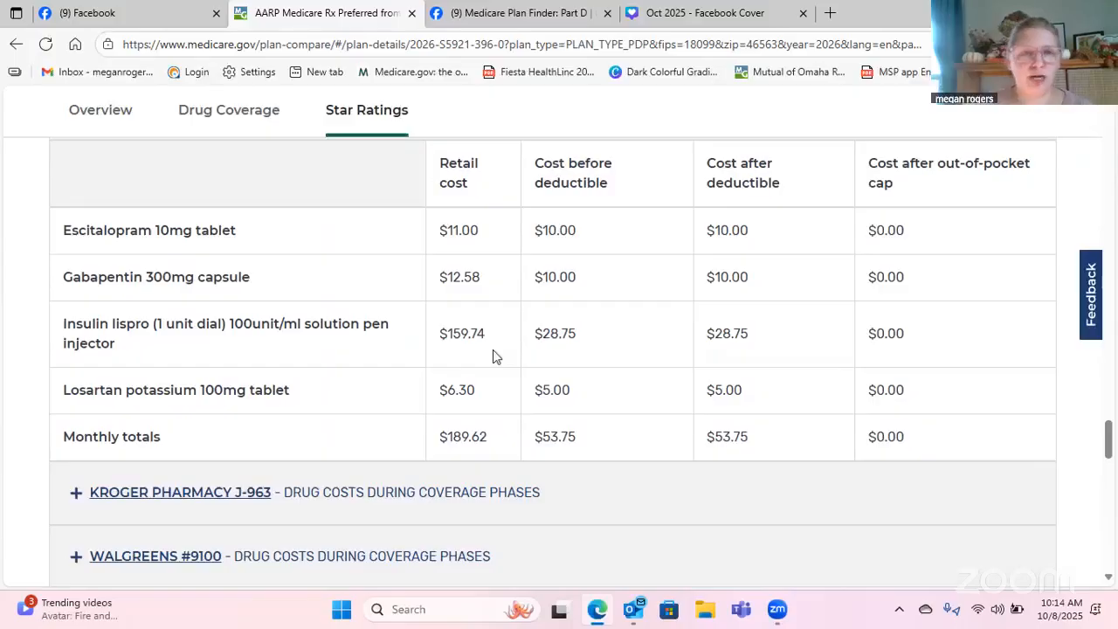
Return to the list of prescription drug plans and look through the plans down to Humana Basic Rx Plan.
click(15, 45)
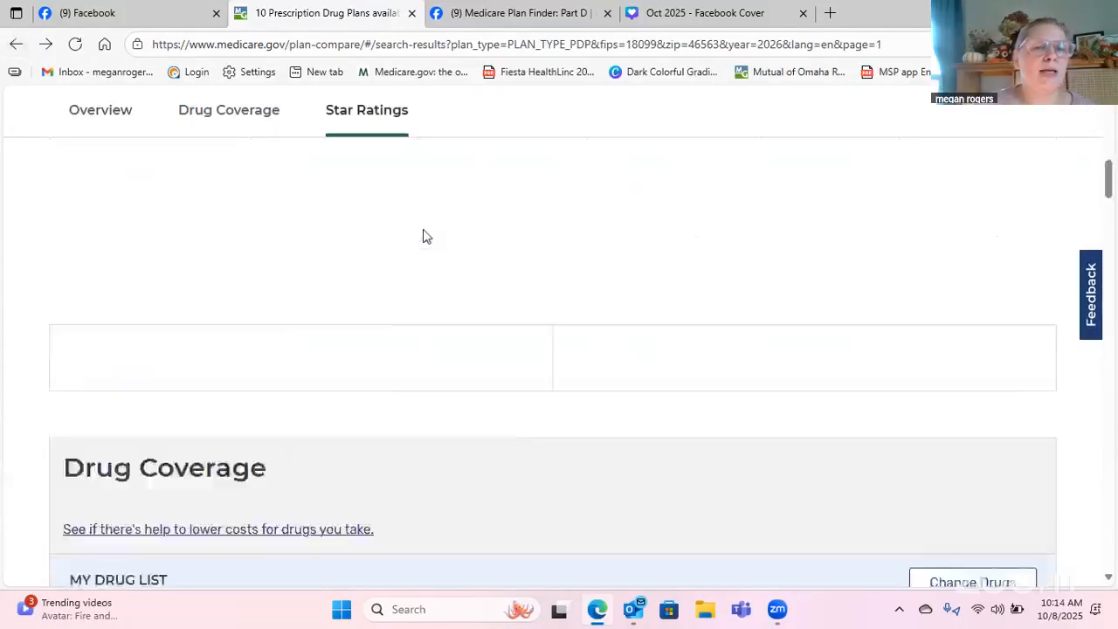
scroll(521, 303, down, 2)
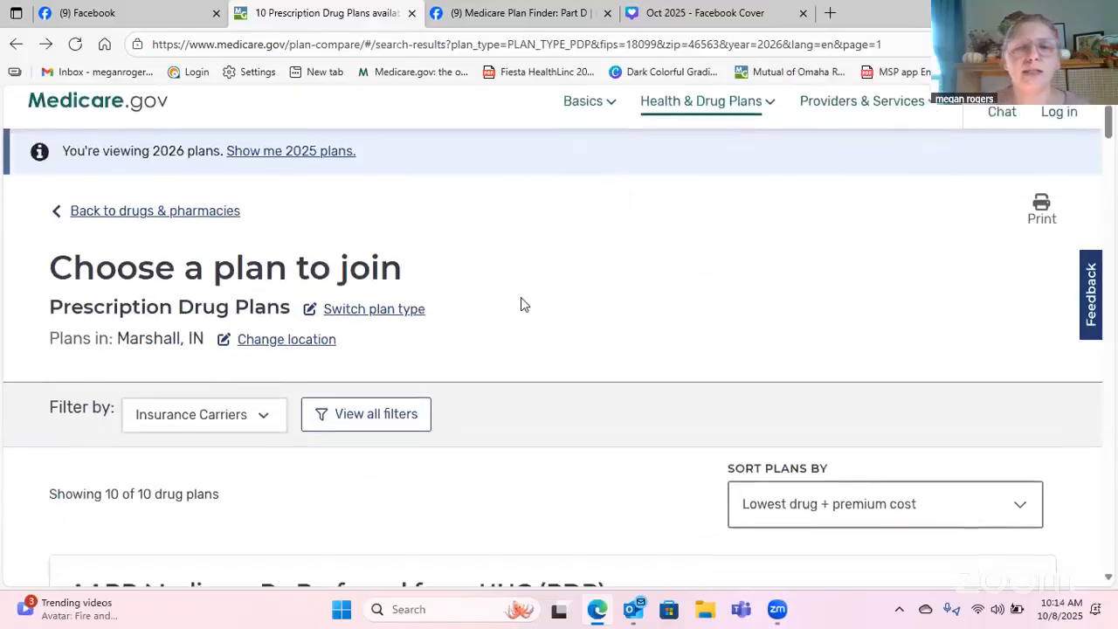
scroll(521, 303, down, 7)
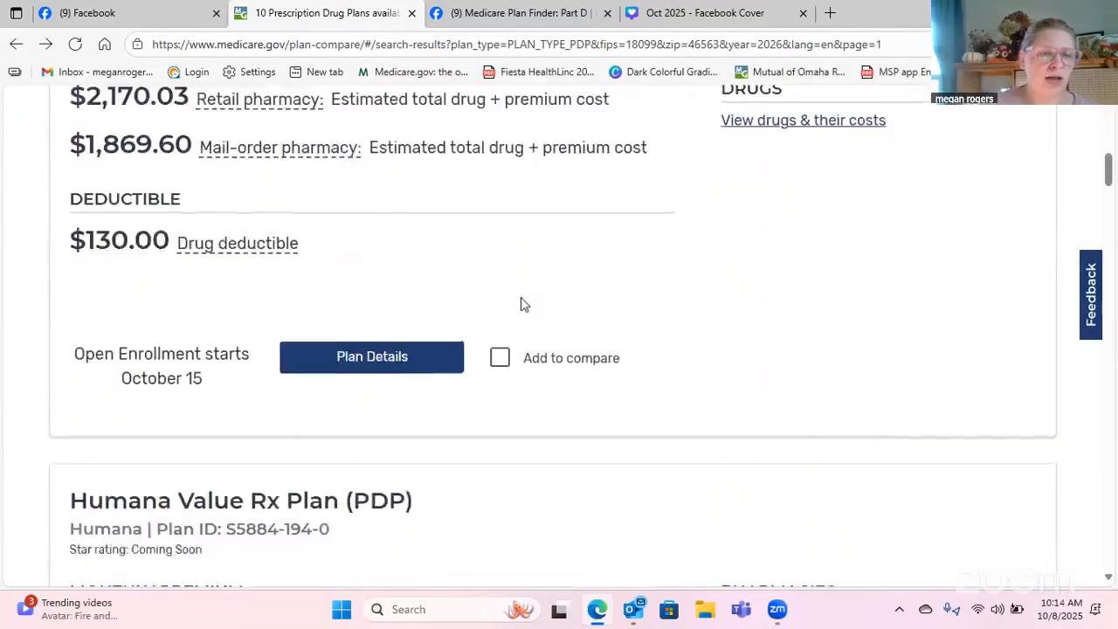
scroll(522, 303, down, 9)
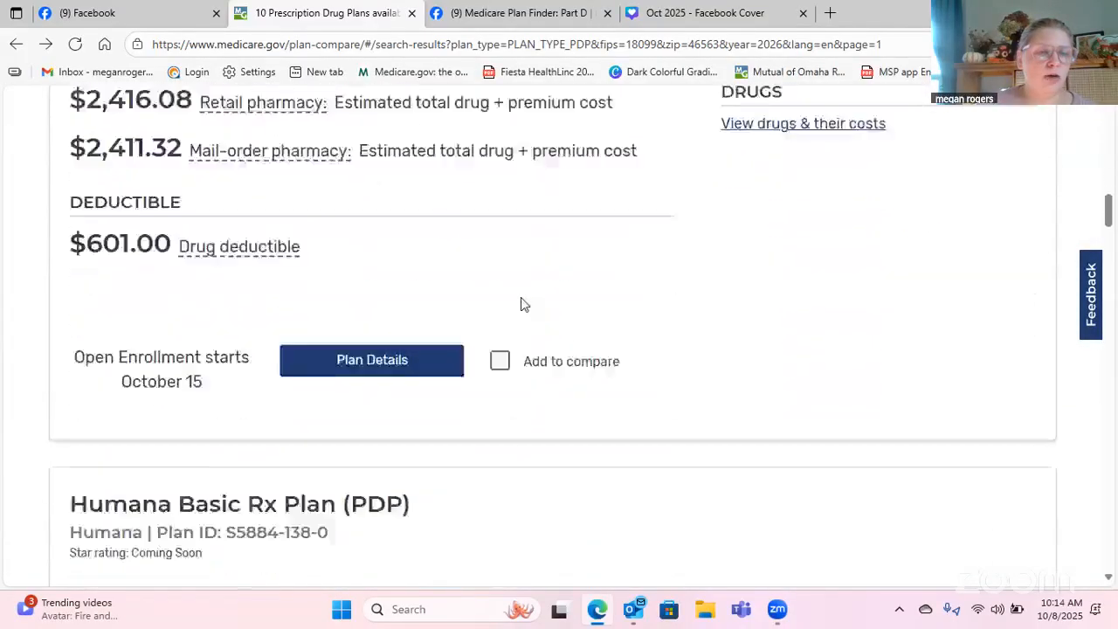
scroll(522, 304, down, 4)
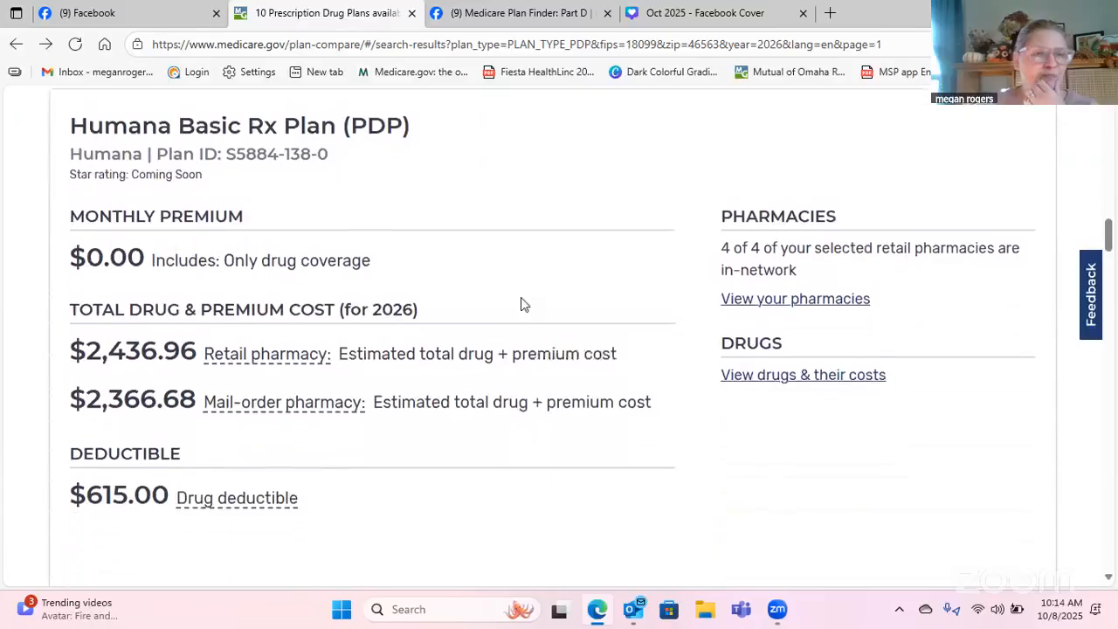
Review the Humana Basic Rx Plan's monthly premium, total drug and premium cost, and deductible in the results.
scroll(523, 304, down, 3)
scroll(522, 303, up, 1)
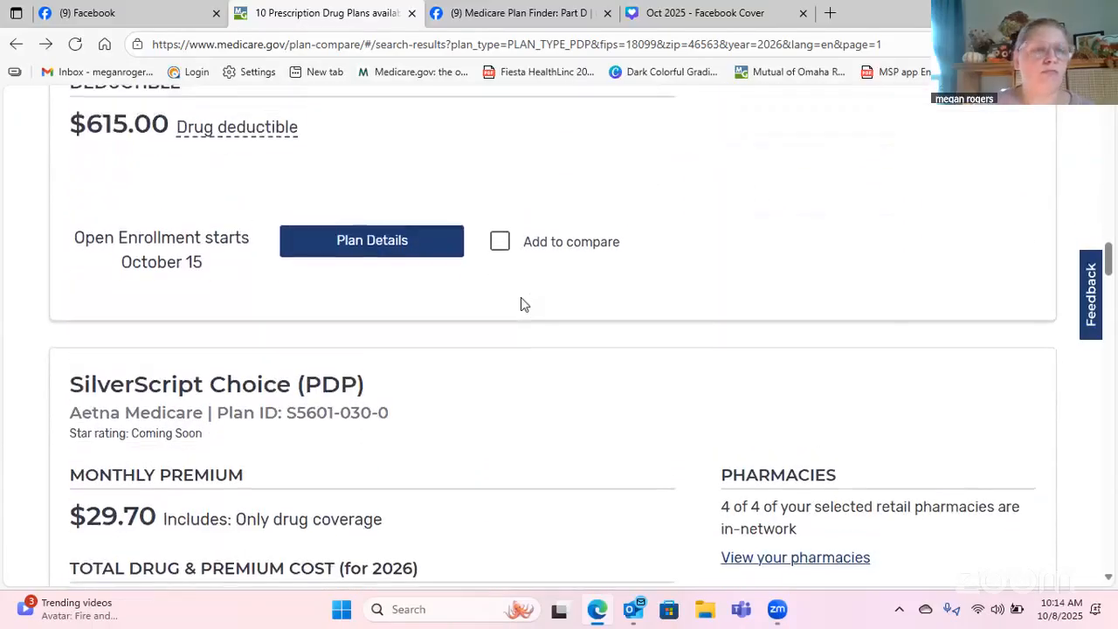
scroll(523, 303, up, 4)
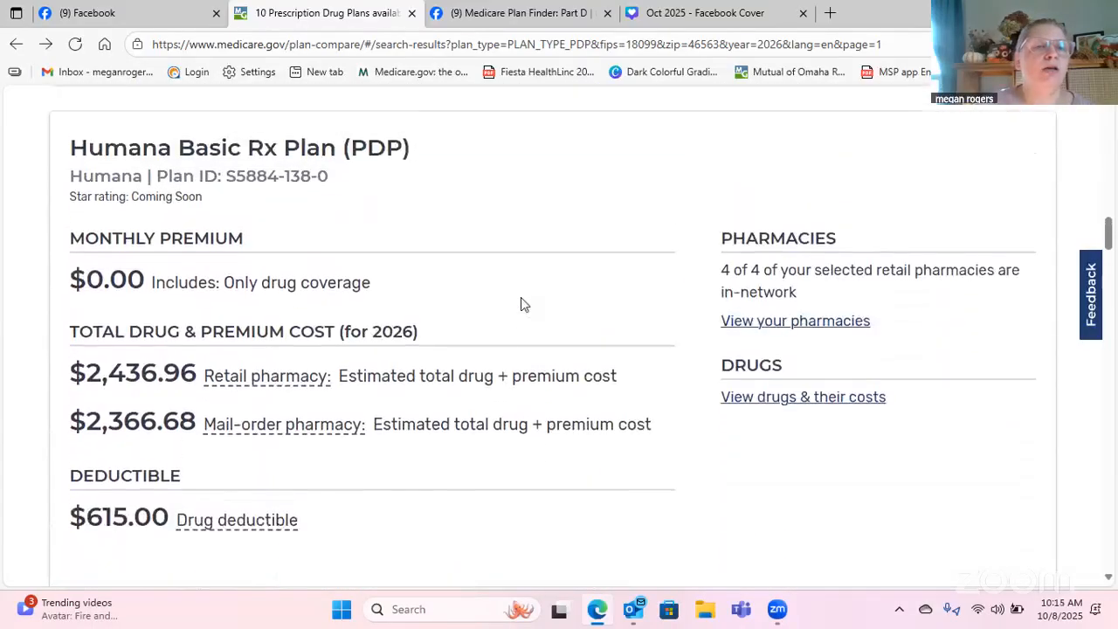
scroll(521, 304, down, 2)
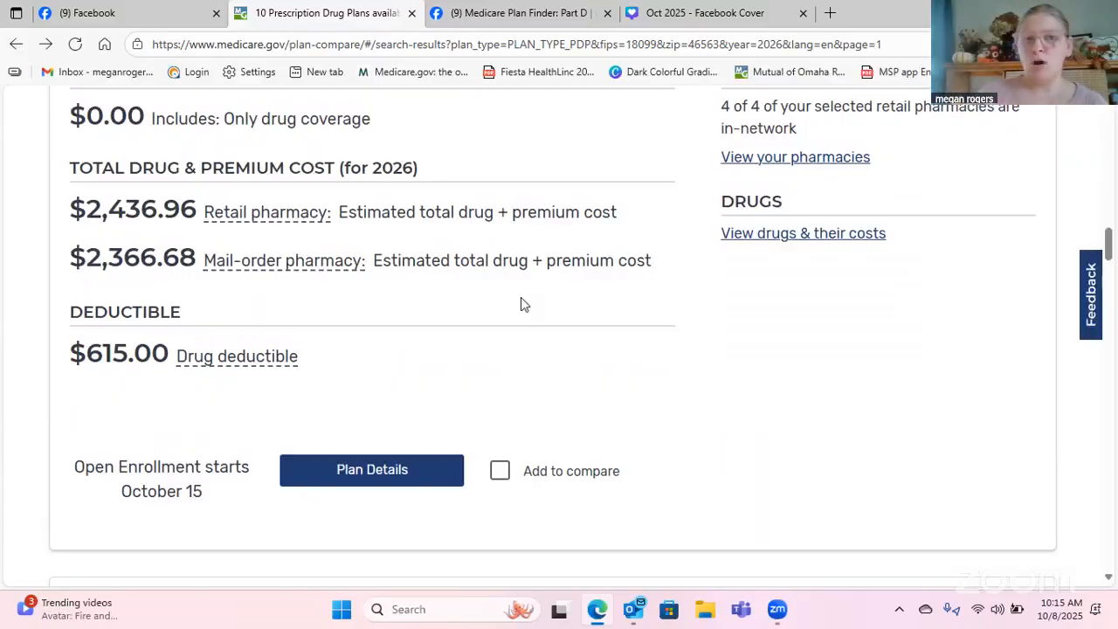
scroll(523, 303, up, 2)
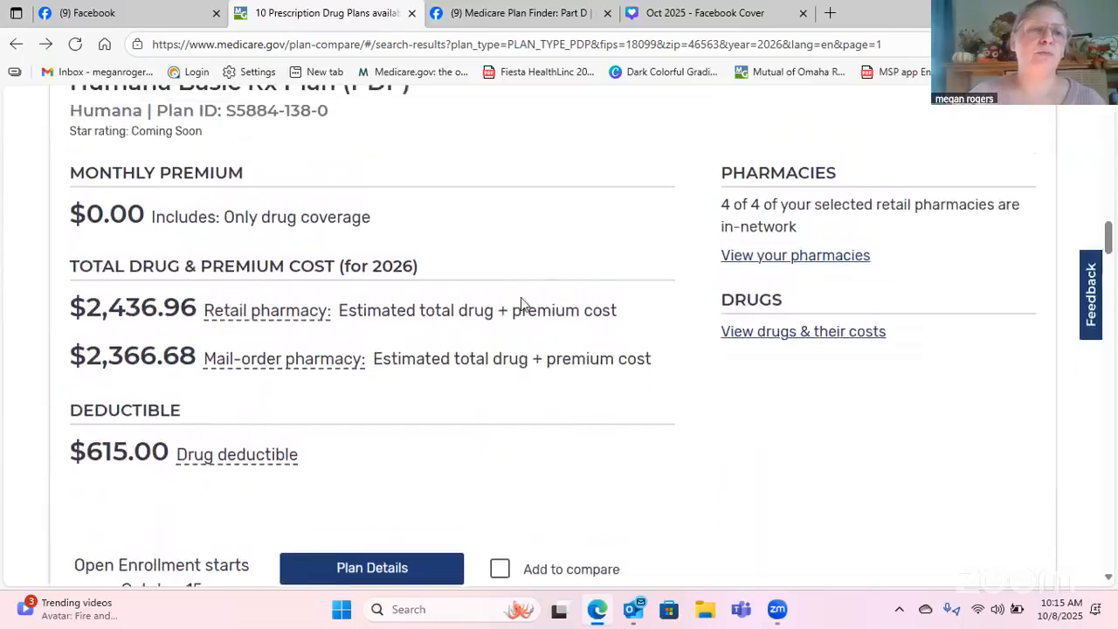
scroll(521, 298, down, 1)
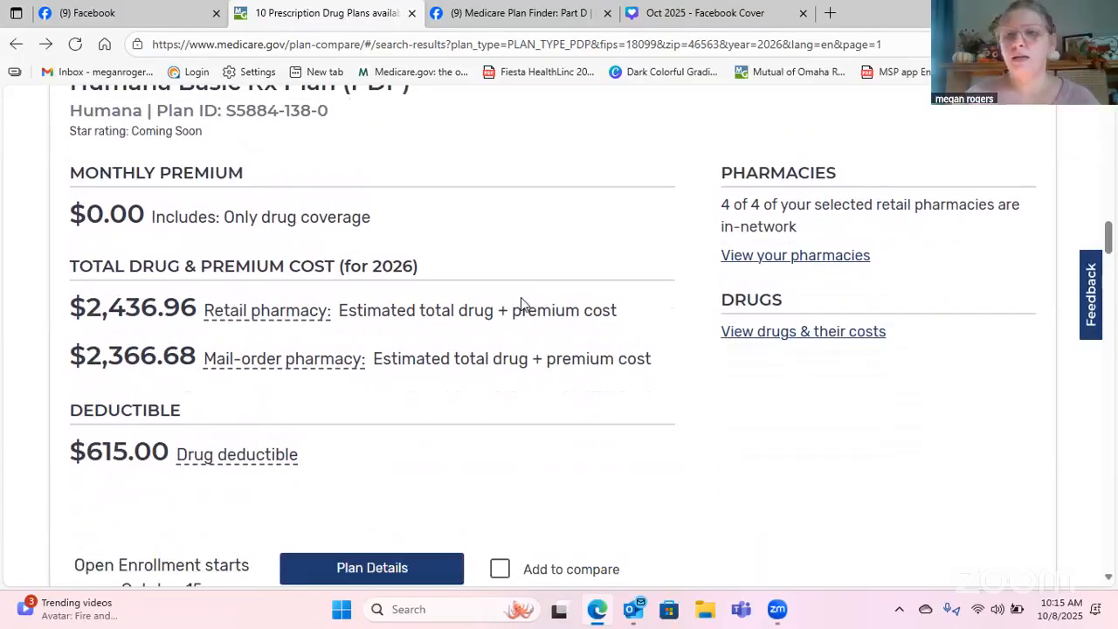
scroll(521, 302, down, 2)
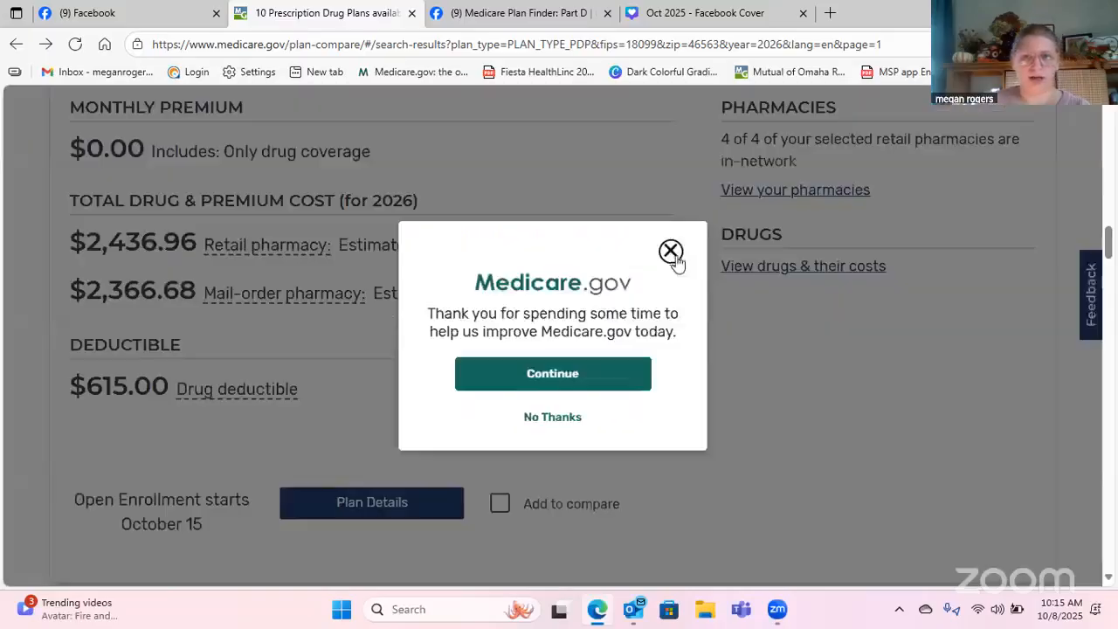
Dismiss the Medicare.gov survey invitation and add the Humana Basic Rx Plan to the plan comparison.
click(671, 254)
scroll(619, 327, up, 20)
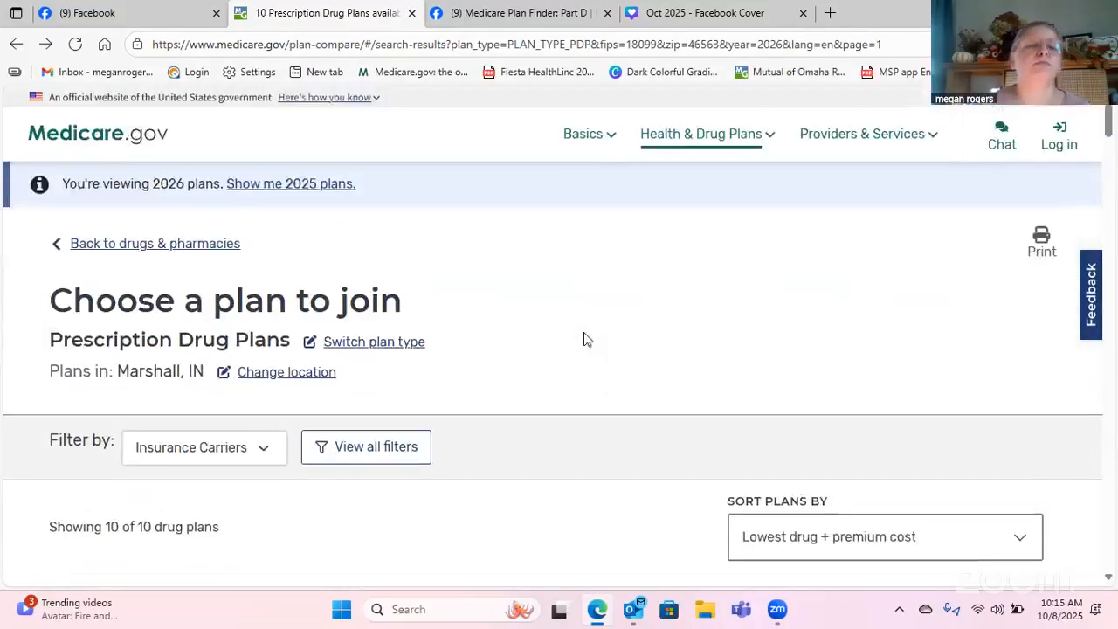
scroll(587, 339, down, 15)
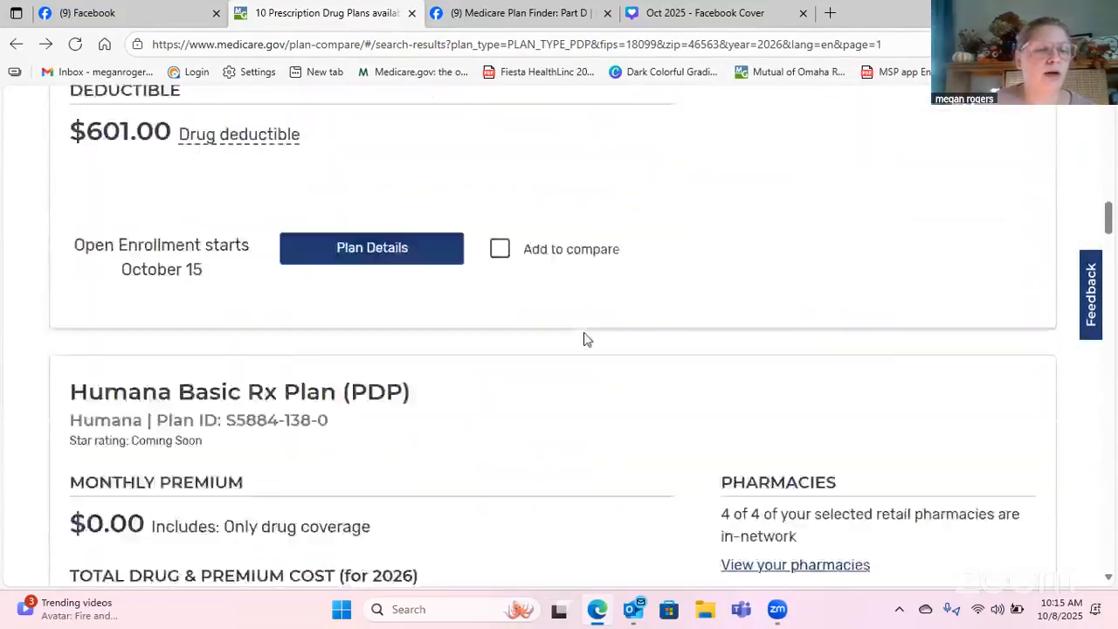
scroll(587, 339, down, 5)
scroll(587, 339, up, 1)
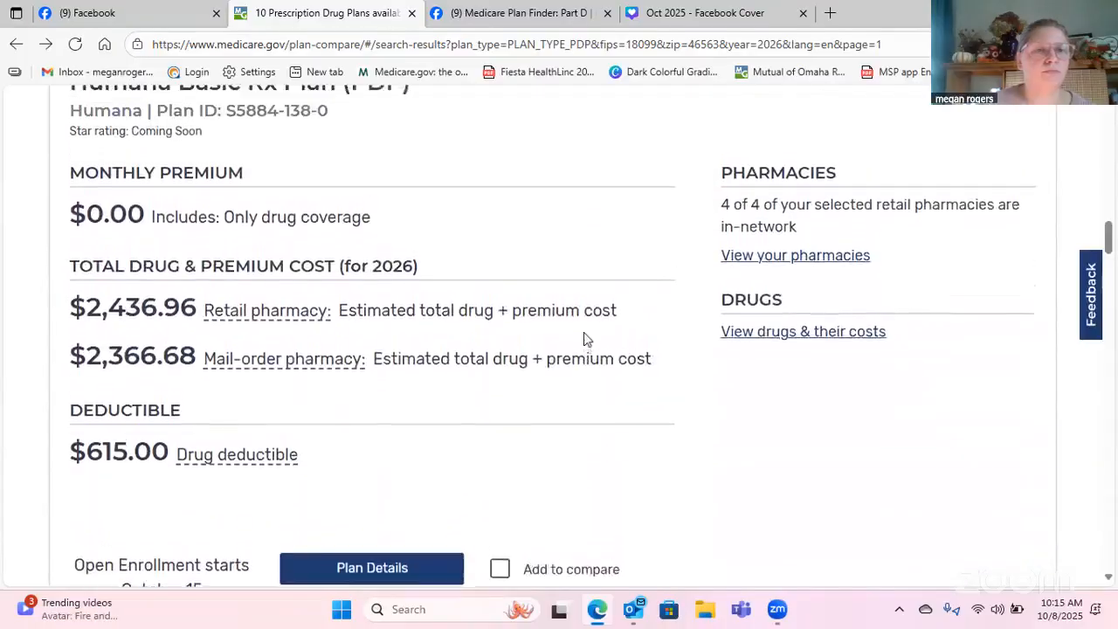
scroll(587, 339, down, 1)
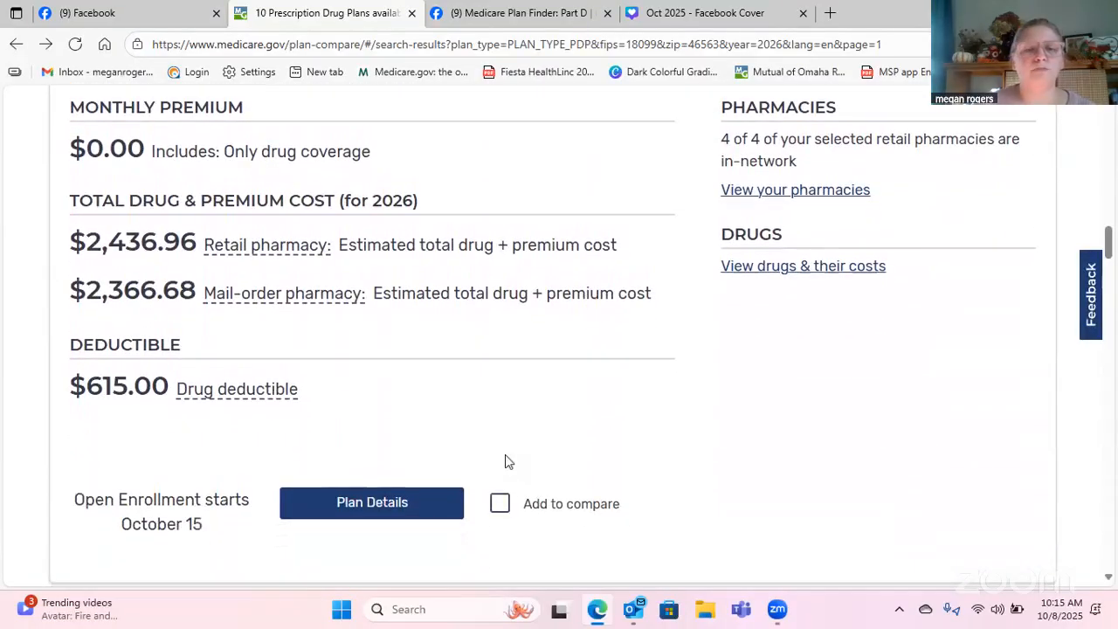
click(499, 503)
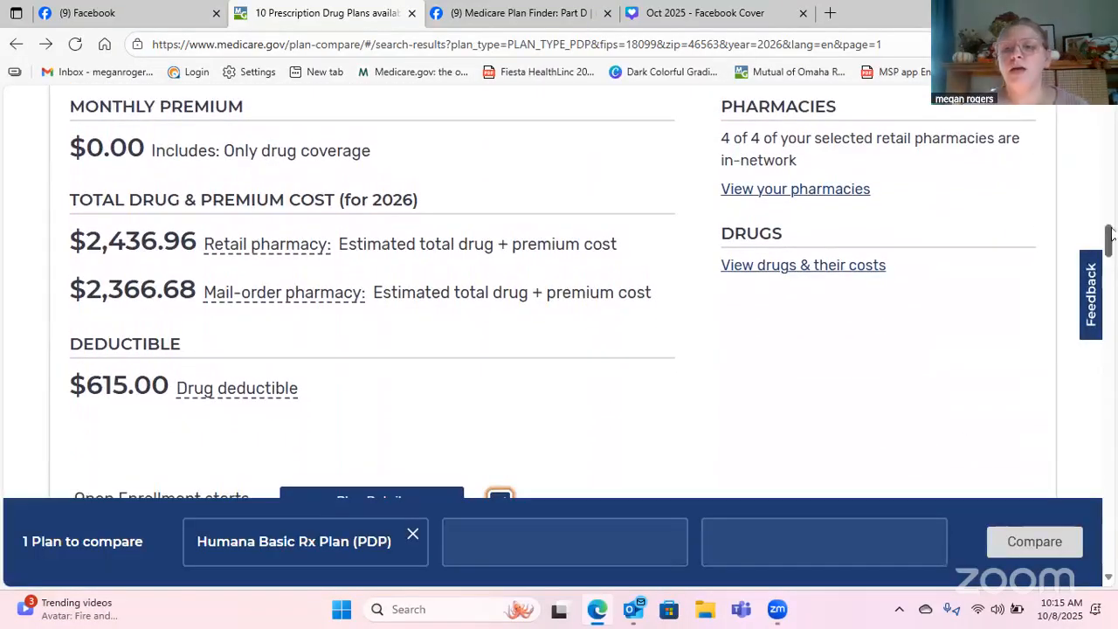
Add the AARP Medicare Rx Preferred from UHC plan to the comparison and open the side-by-side comparison with Humana Basic Rx Plan.
drag(1108, 245, 1108, 123)
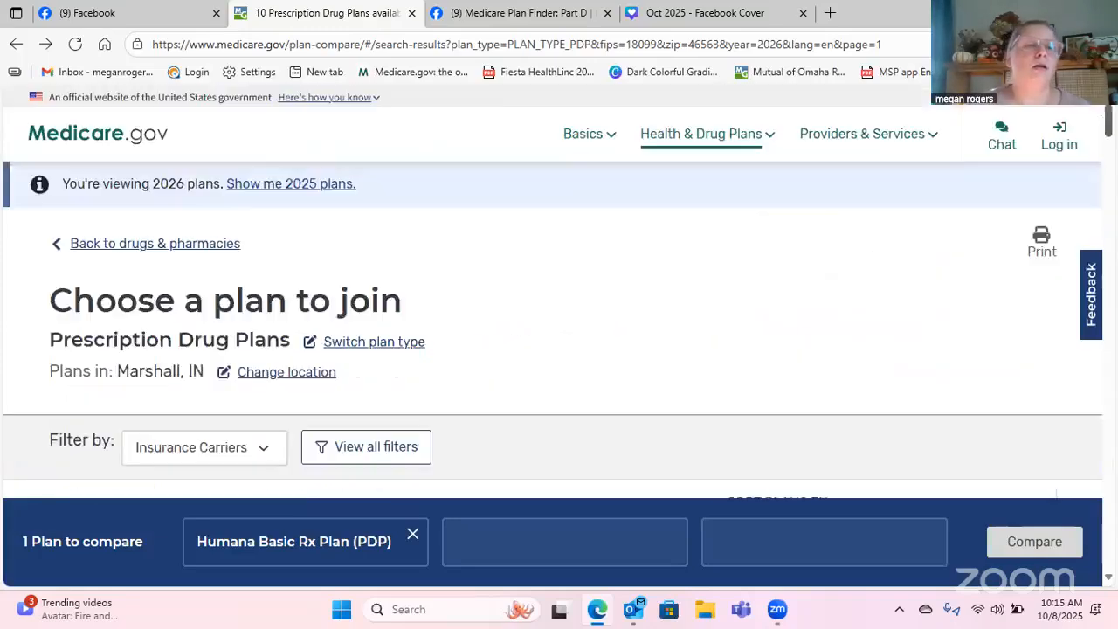
scroll(706, 369, down, 6)
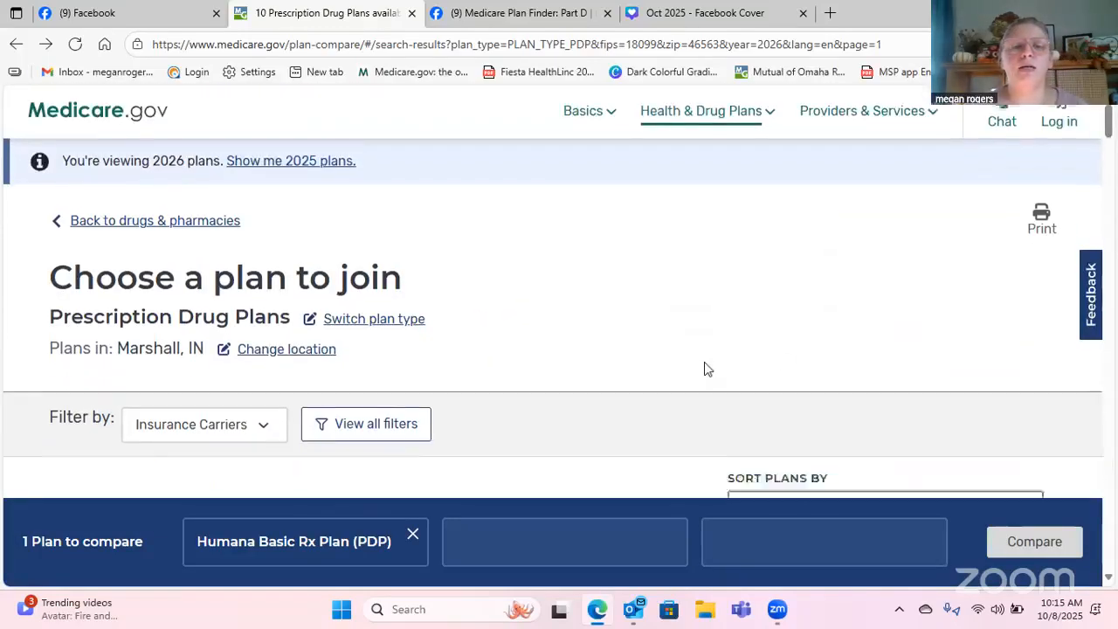
scroll(704, 362, up, 1)
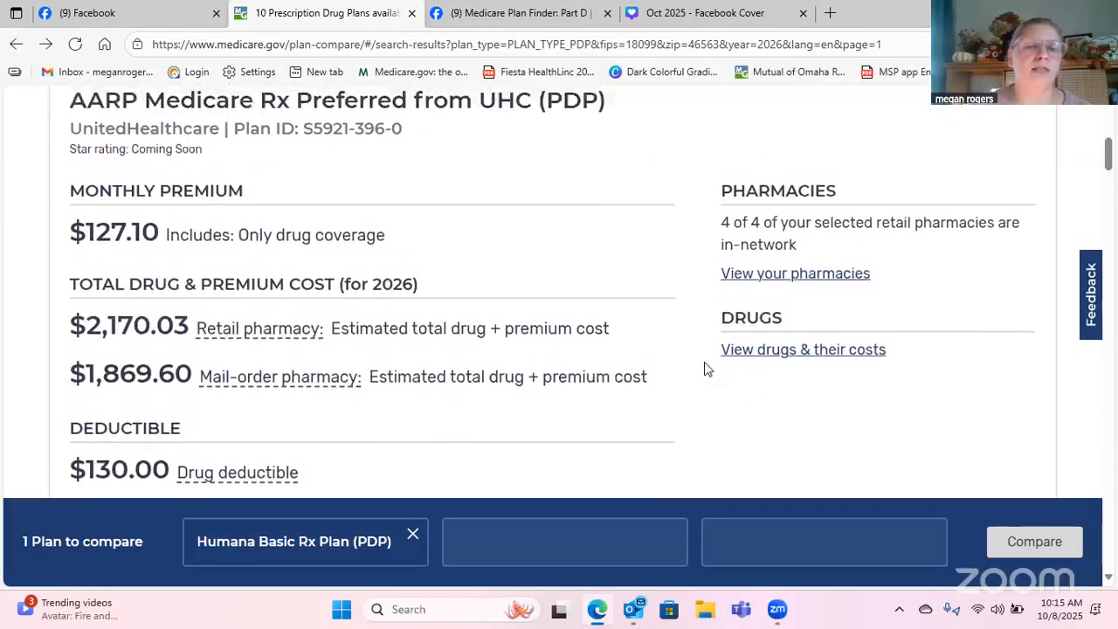
scroll(704, 362, down, 3)
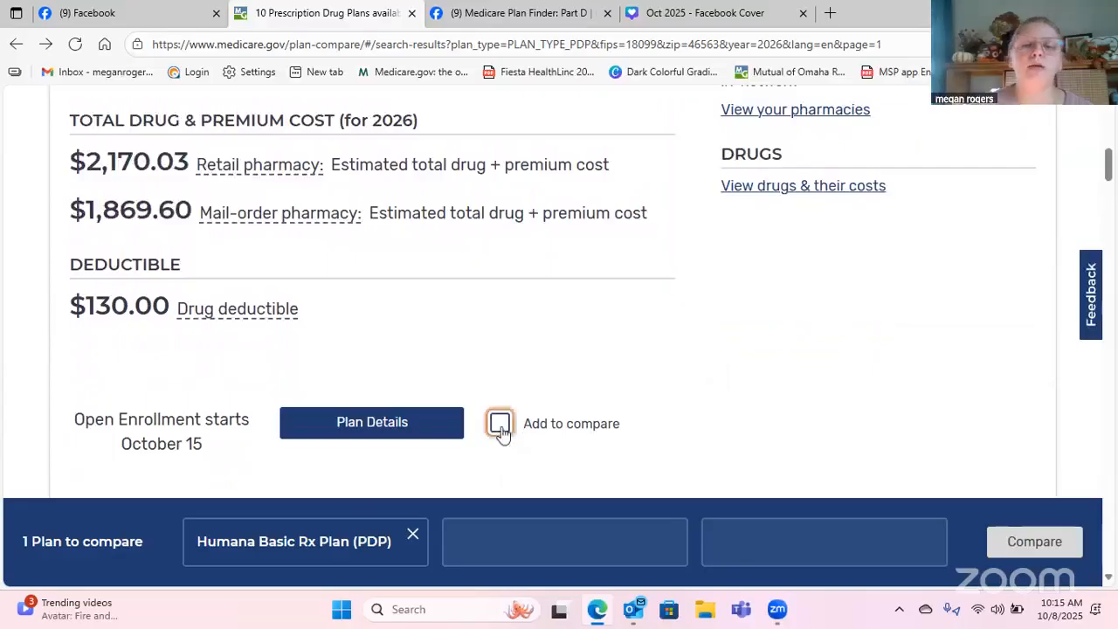
click(500, 424)
click(1034, 534)
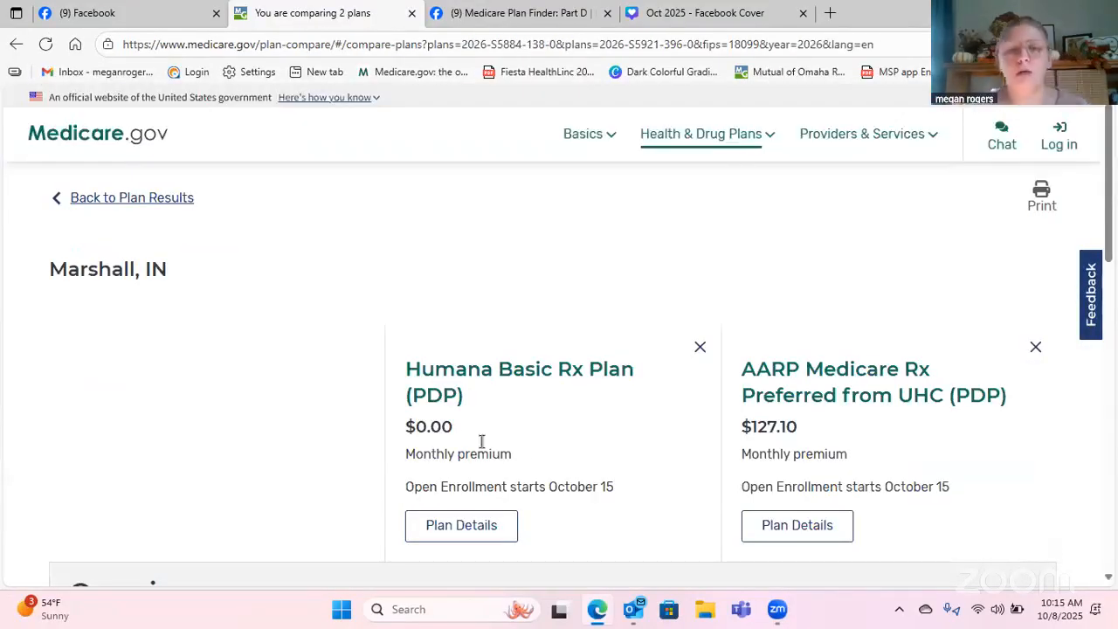
Compare the Humana and AARP drug plans' star ratings, total monthly premiums, yearly drug deductibles and number of drugs covered.
scroll(614, 392, down, 1)
scroll(614, 392, down, 3)
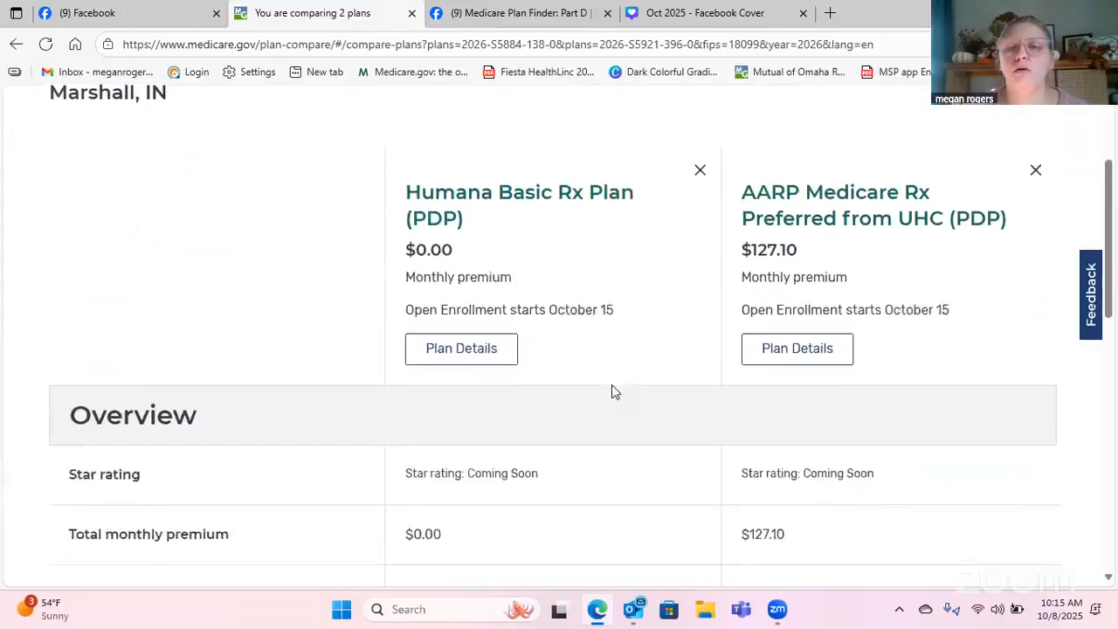
scroll(614, 392, down, 2)
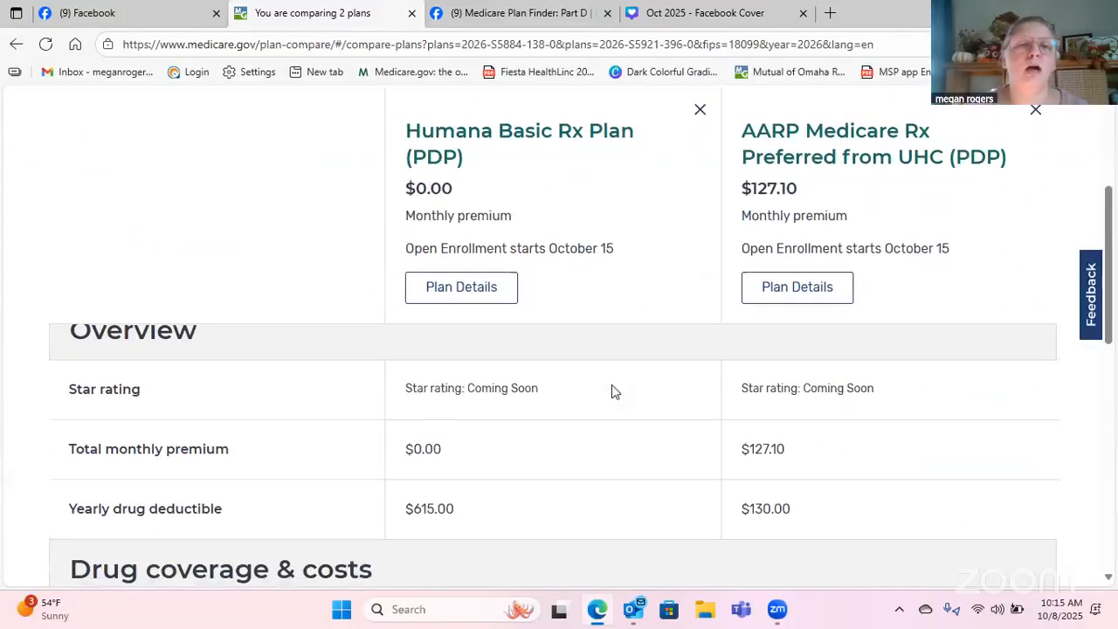
scroll(614, 392, up, 1)
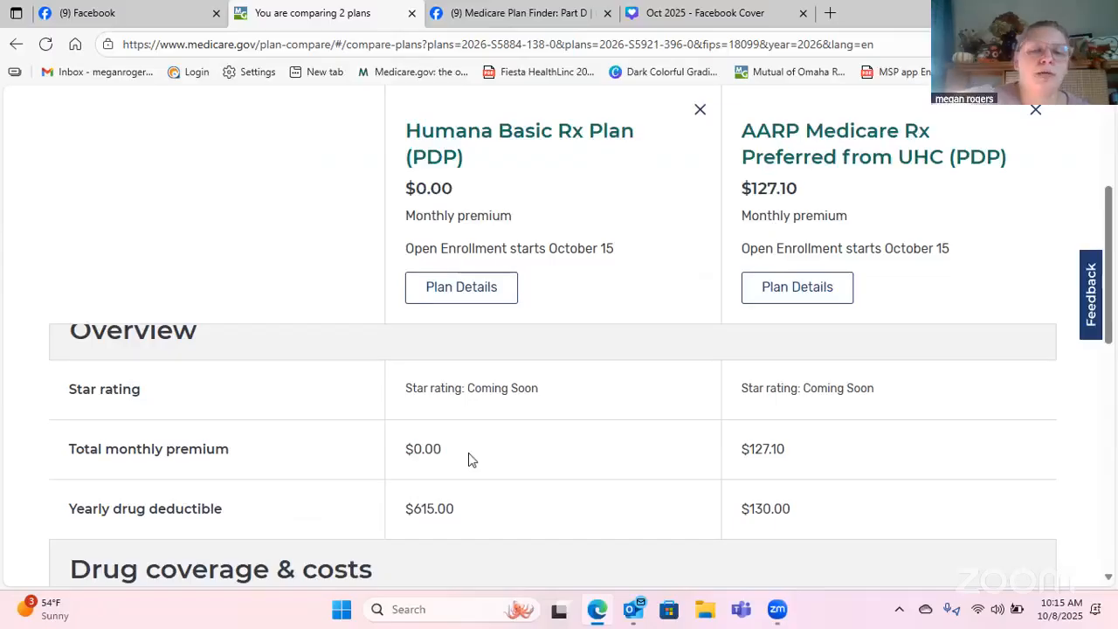
scroll(393, 435, down, 2)
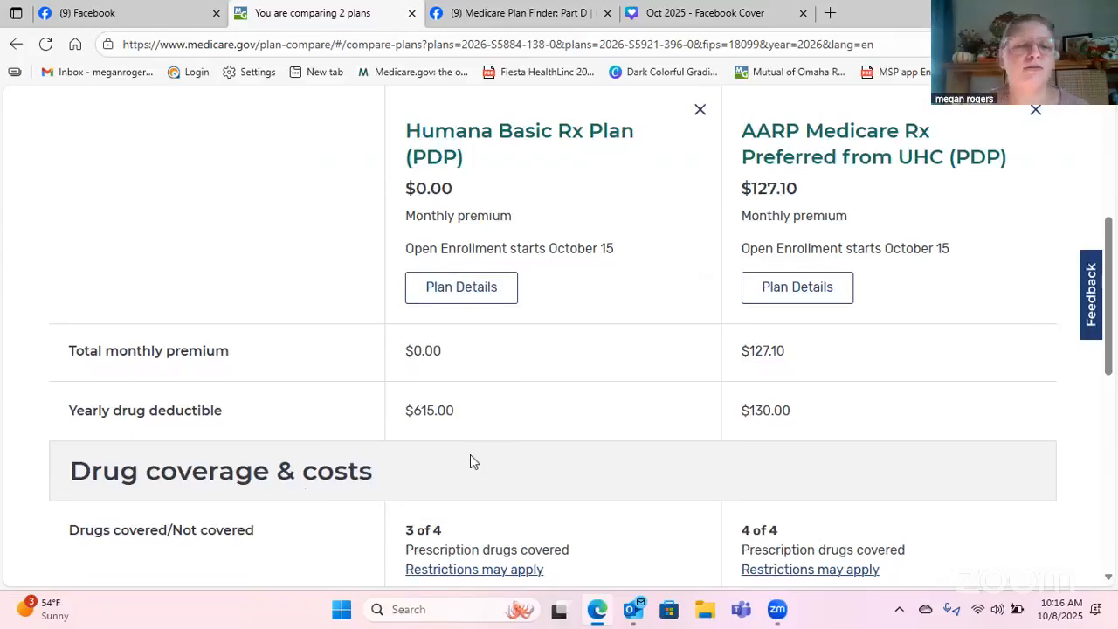
scroll(449, 449, down, 1)
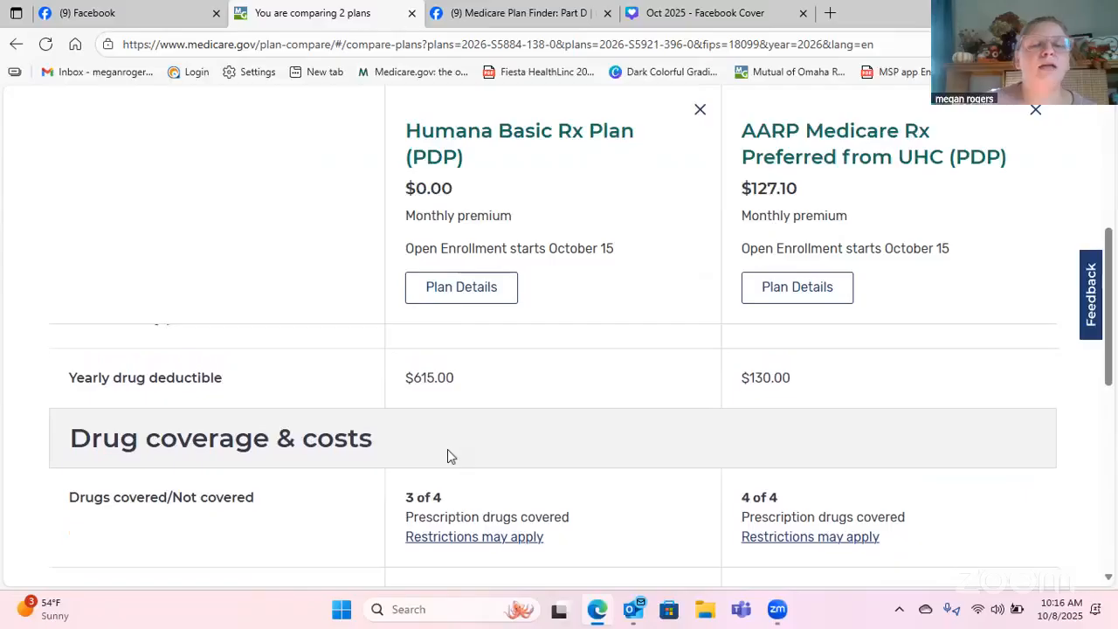
scroll(448, 449, up, 1)
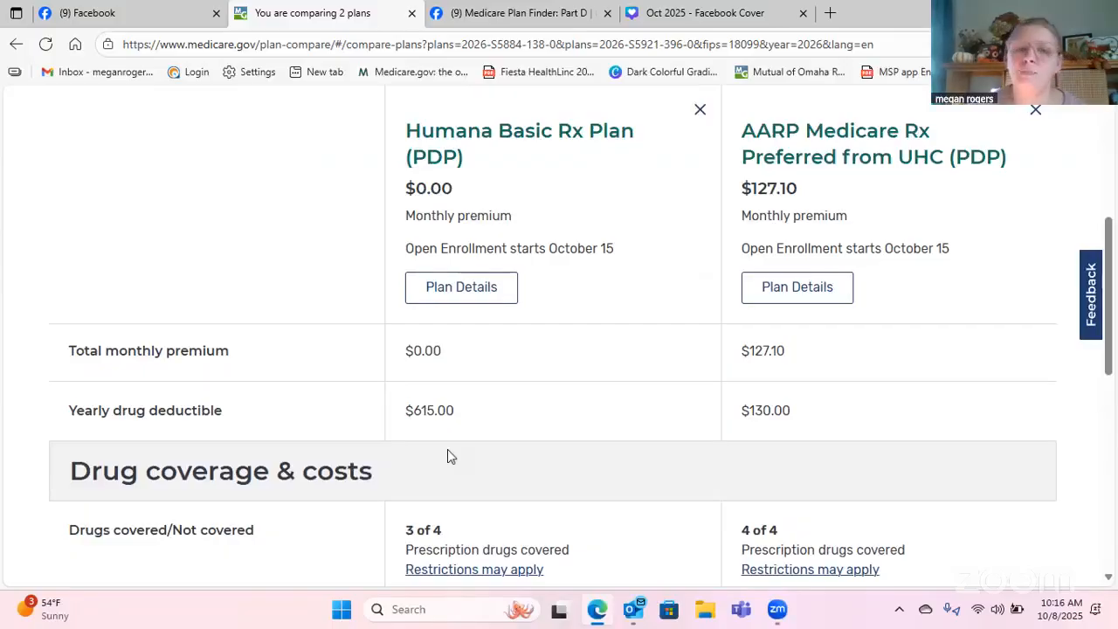
Examine both plans' total drug and premium cost and network status at CVS, Walmart, Kroger, Walgreens and the mail order pharmacy.
scroll(447, 455, down, 5)
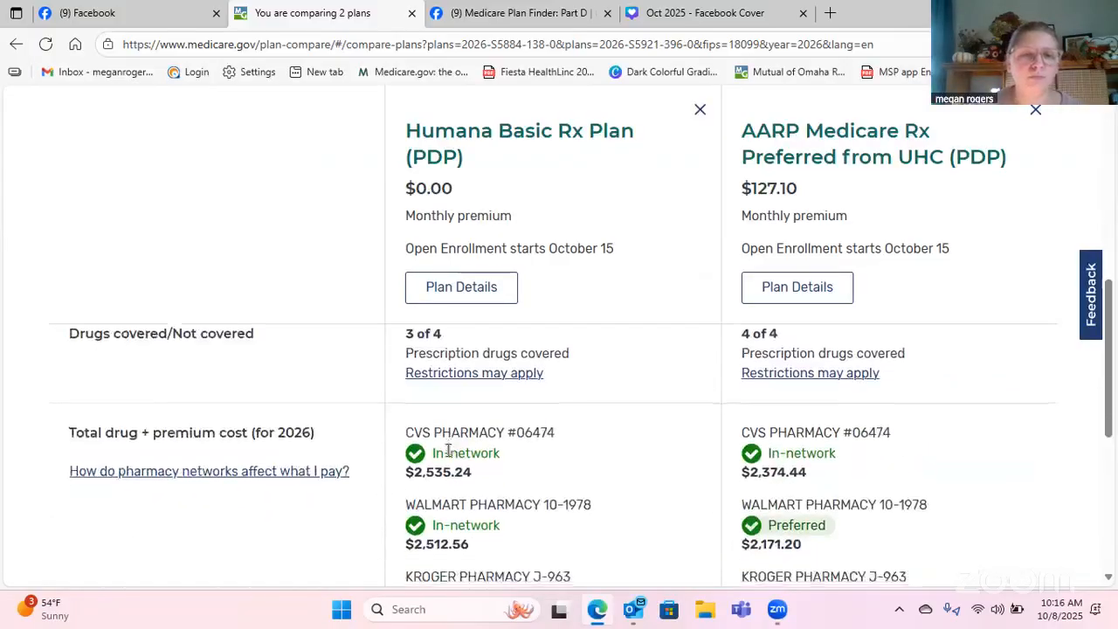
scroll(447, 455, up, 1)
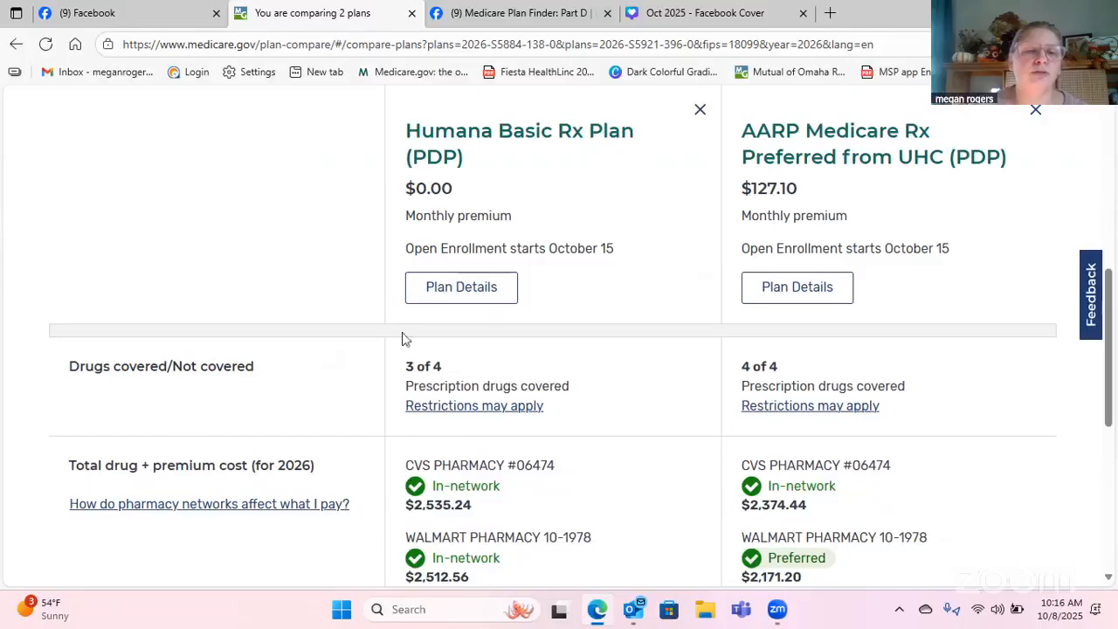
scroll(404, 408, down, 2)
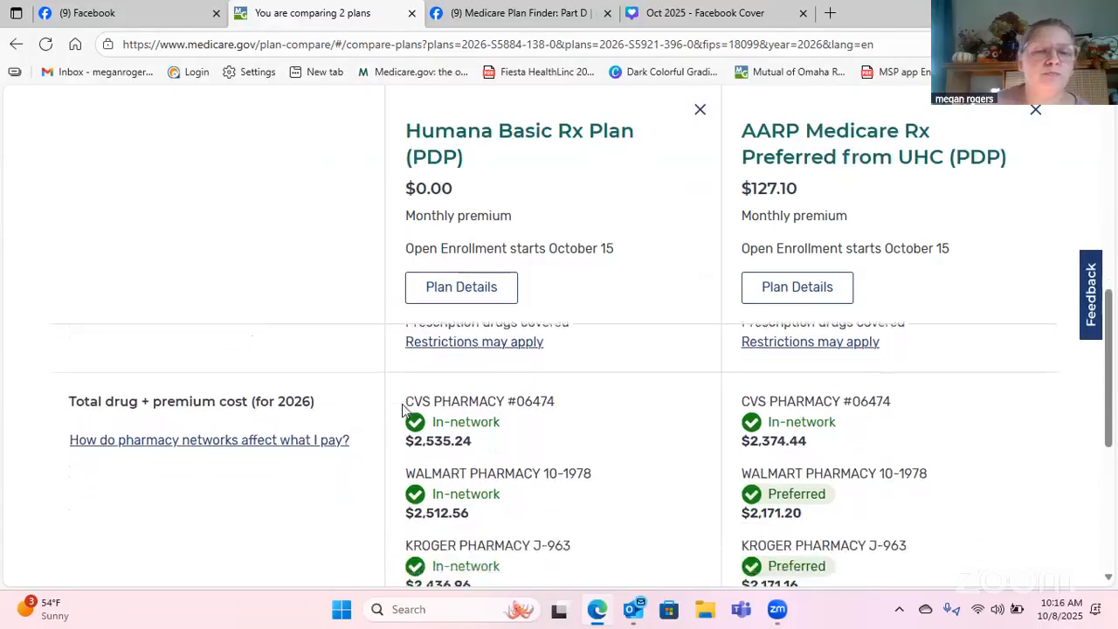
scroll(405, 411, down, 1)
scroll(405, 410, up, 1)
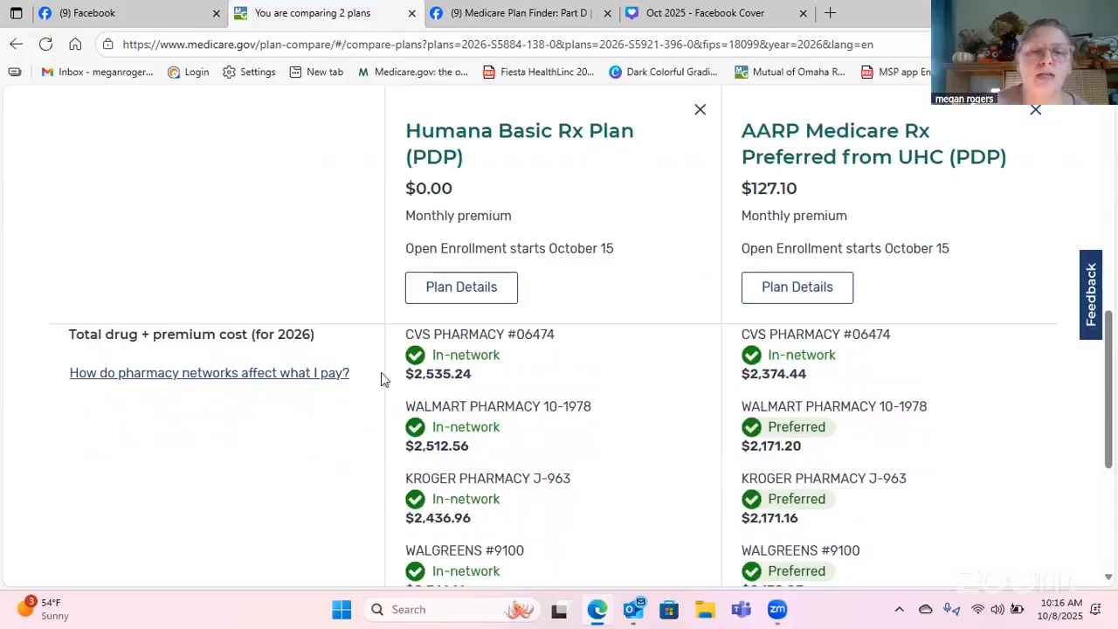
scroll(365, 480, down, 1)
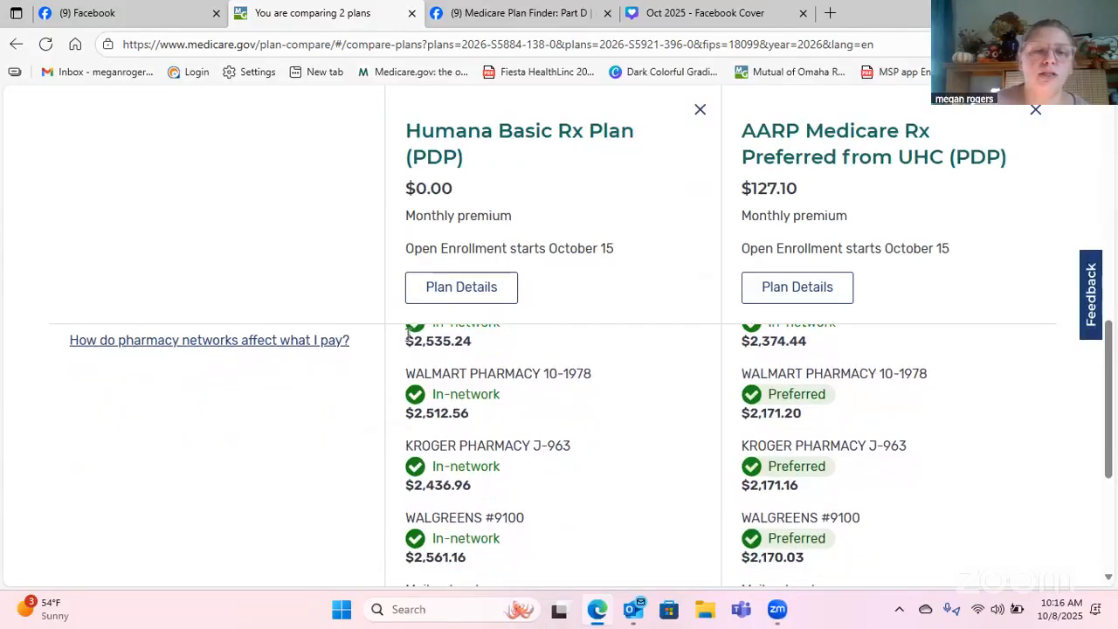
scroll(389, 442, down, 4)
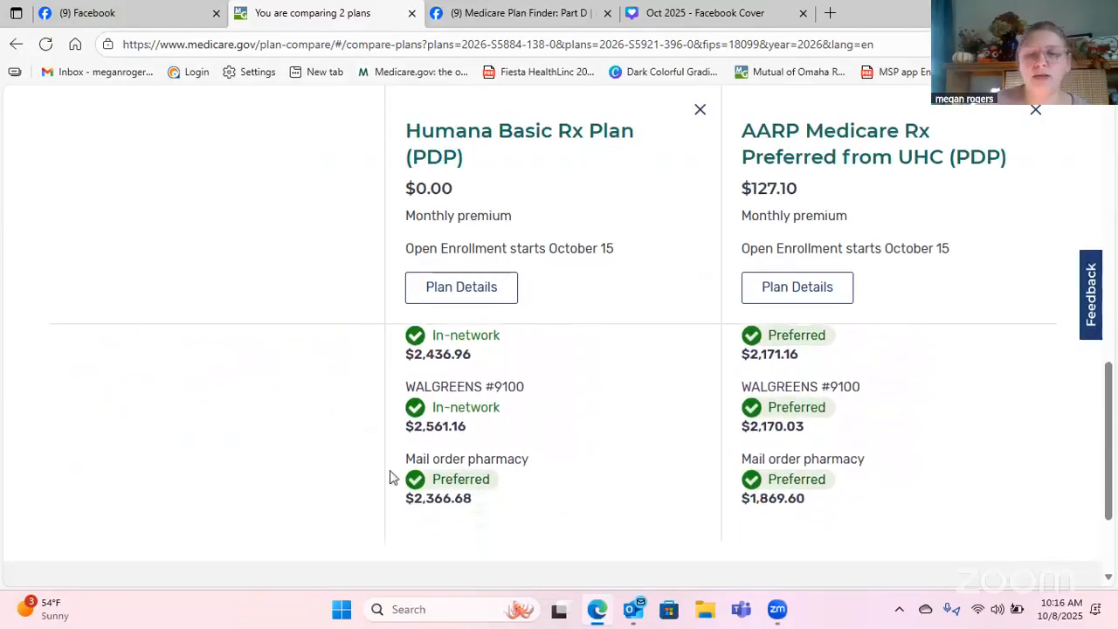
scroll(409, 495, up, 2)
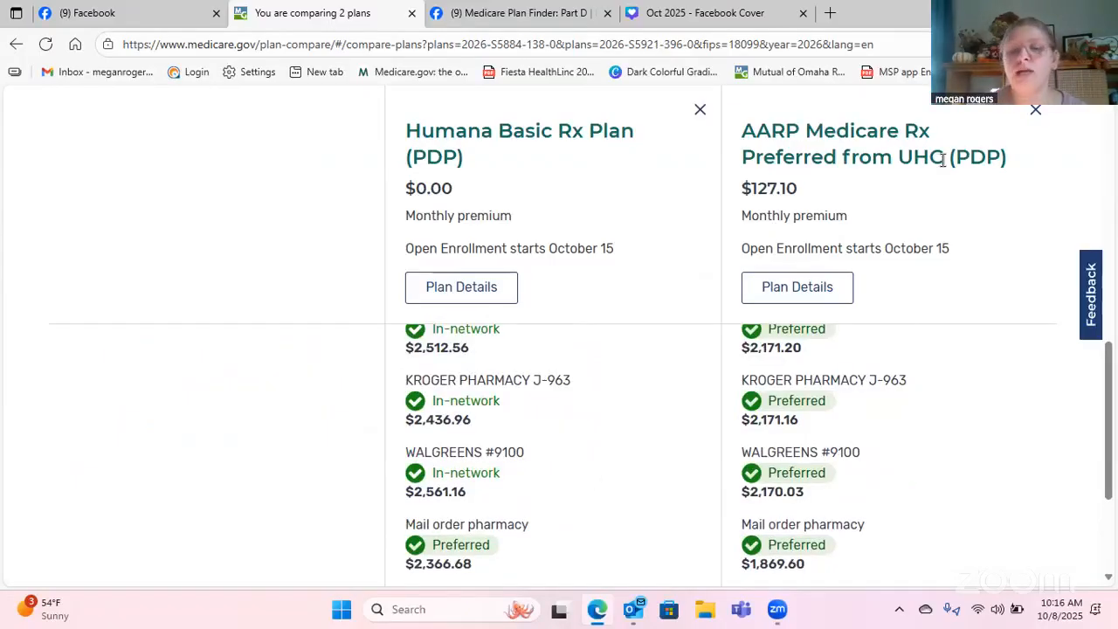
scroll(943, 159, up, 1)
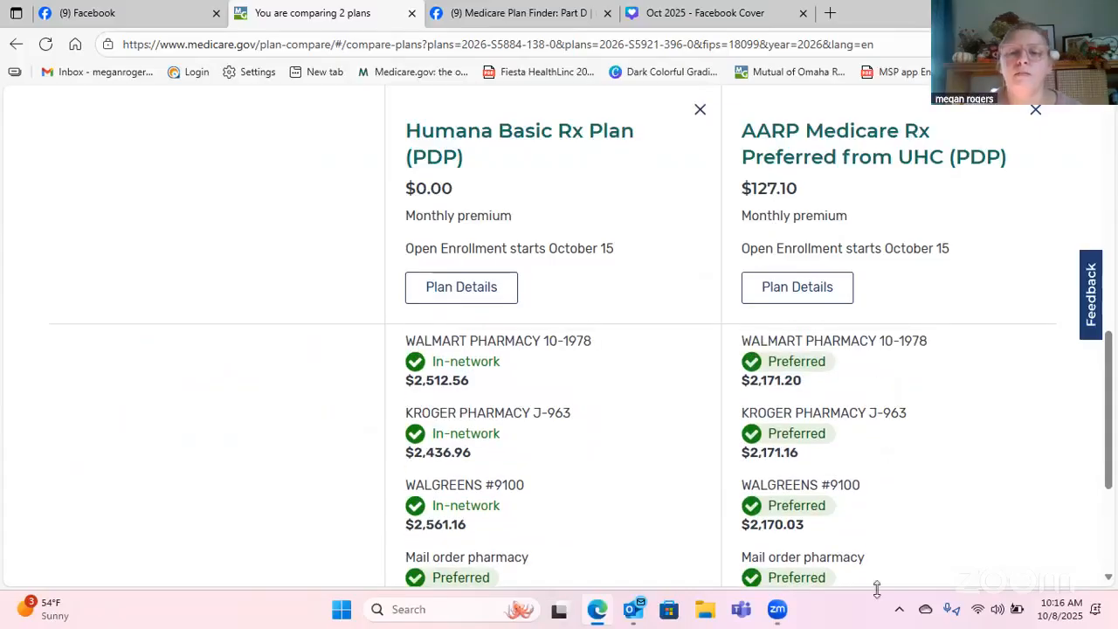
scroll(877, 593, down, 1)
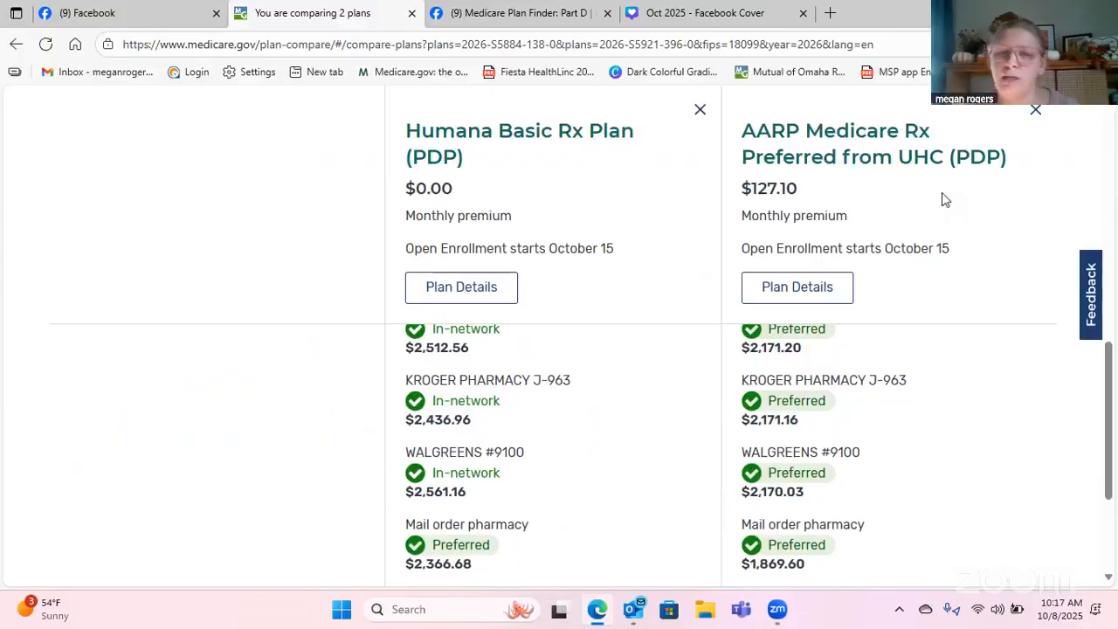
scroll(446, 367, down, 3)
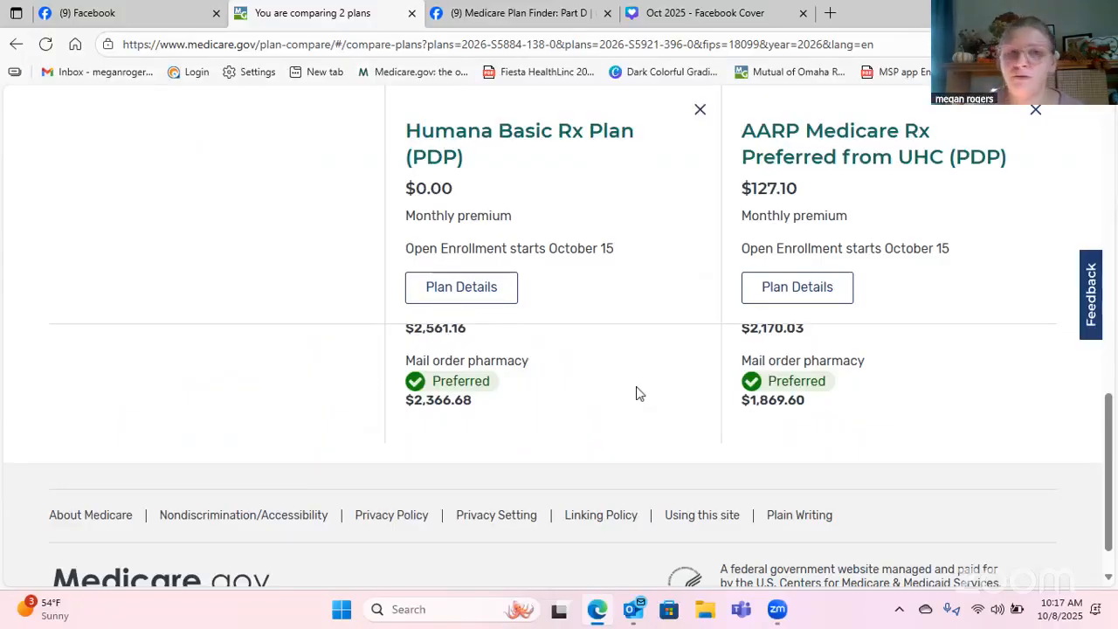
Return to the plan results and clear the Humana and AARP plans from the comparison selection.
scroll(636, 393, up, 15)
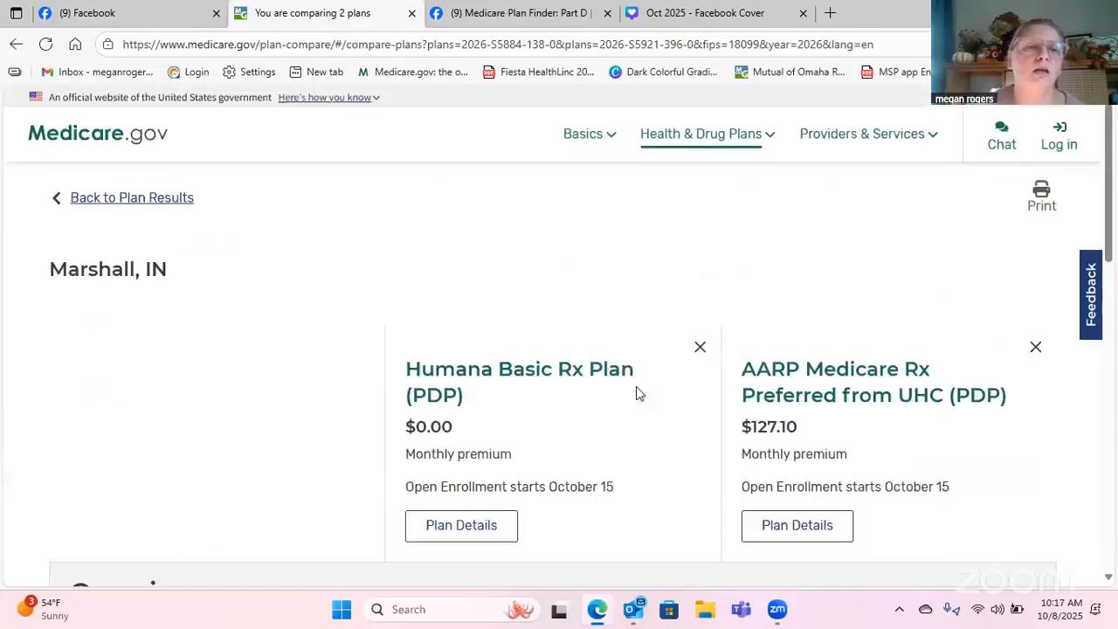
click(122, 199)
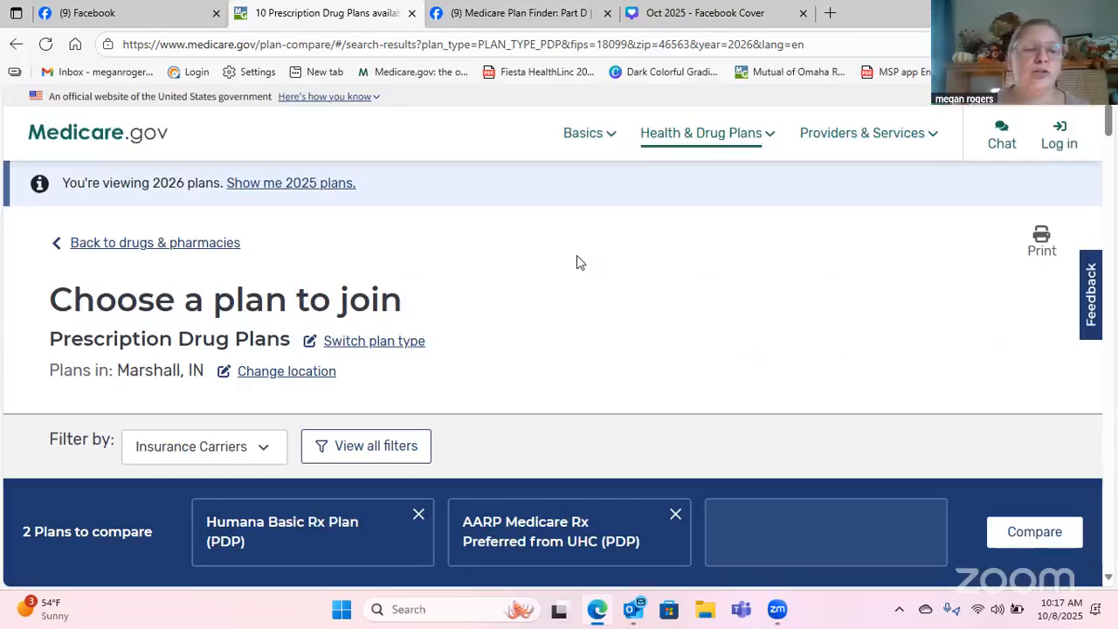
scroll(577, 262, down, 1)
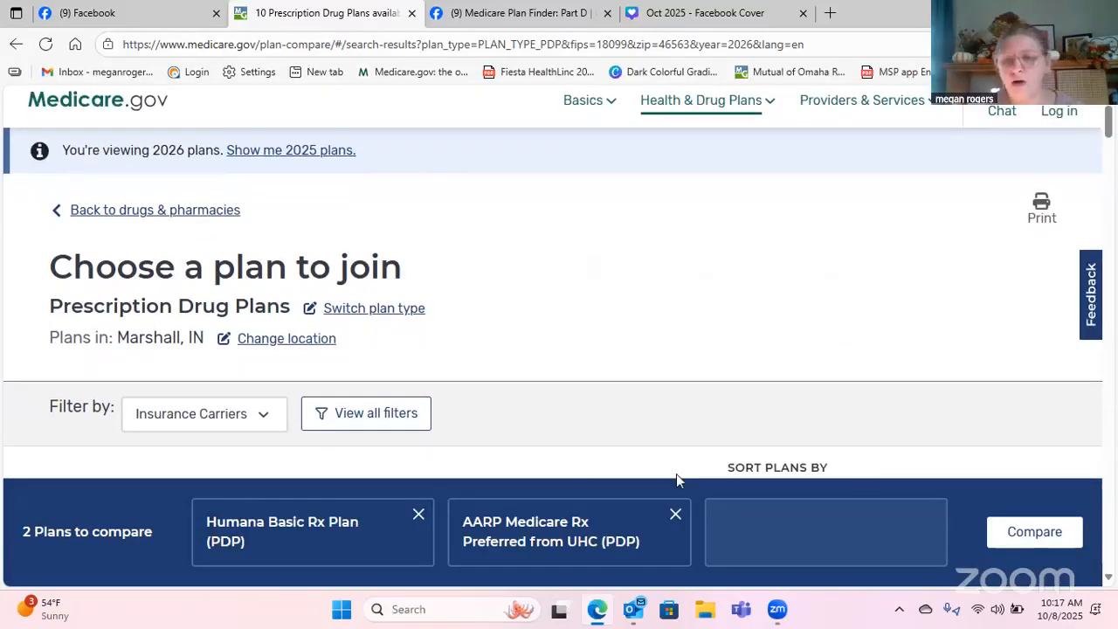
click(675, 514)
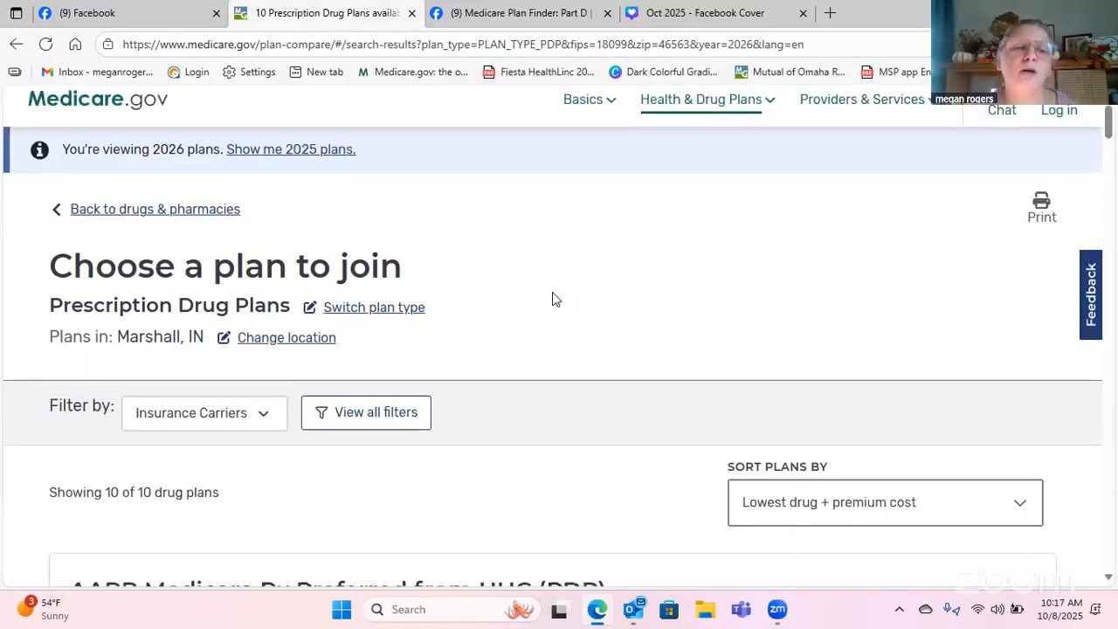
Switch the plan type to Medicare Advantage Plan (Part C) and find the matching plans for Marshall, IN.
scroll(552, 299, down, 1)
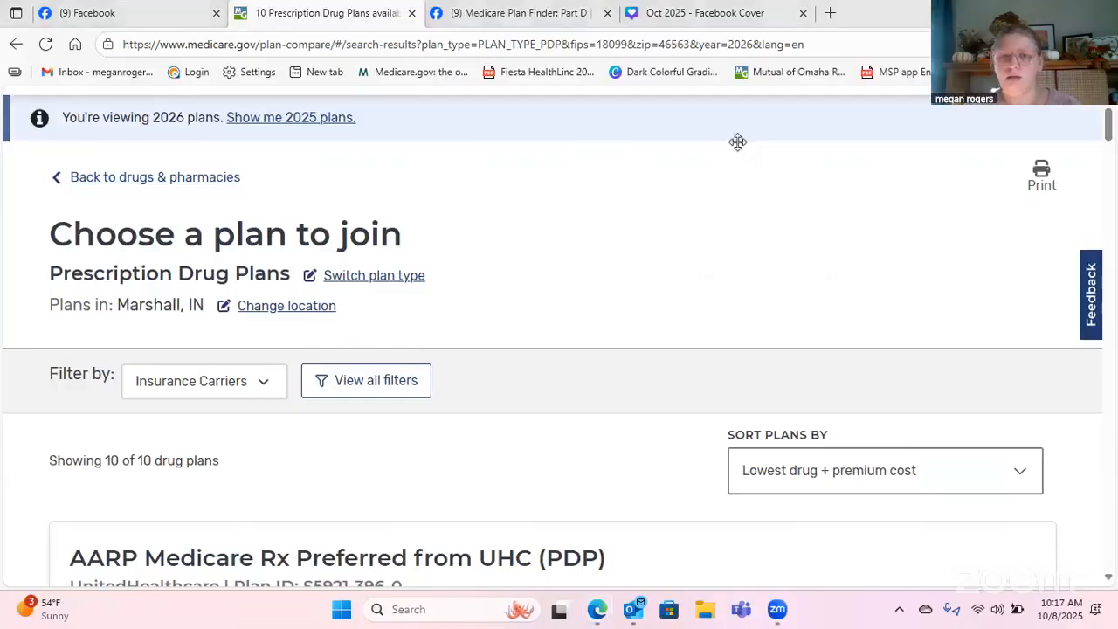
scroll(585, 330, down, 4)
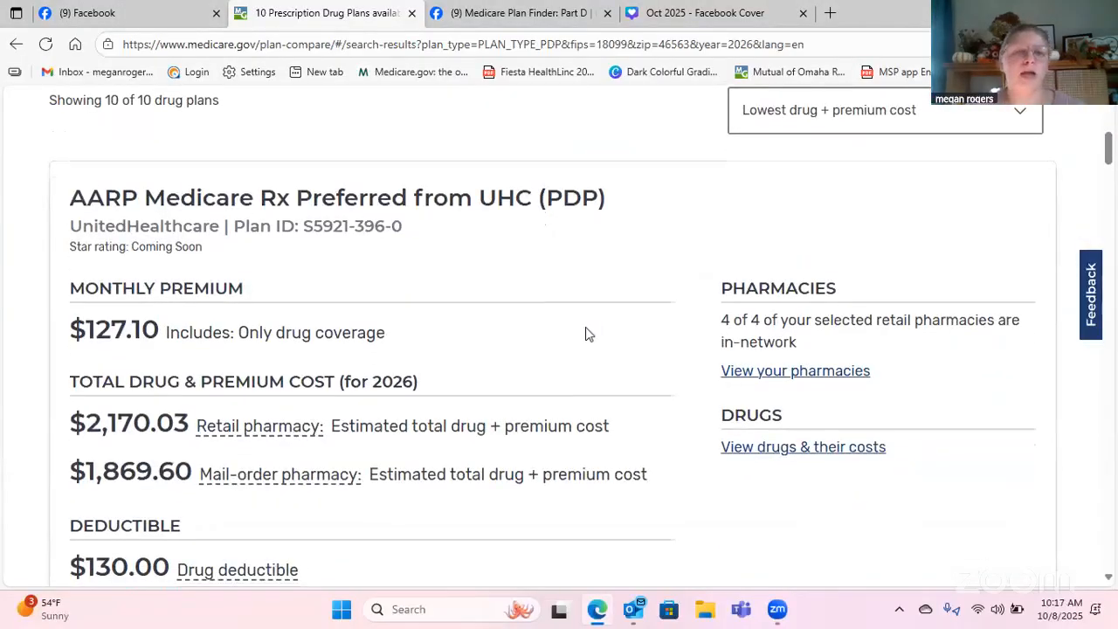
scroll(587, 333, up, 1)
scroll(587, 333, up, 5)
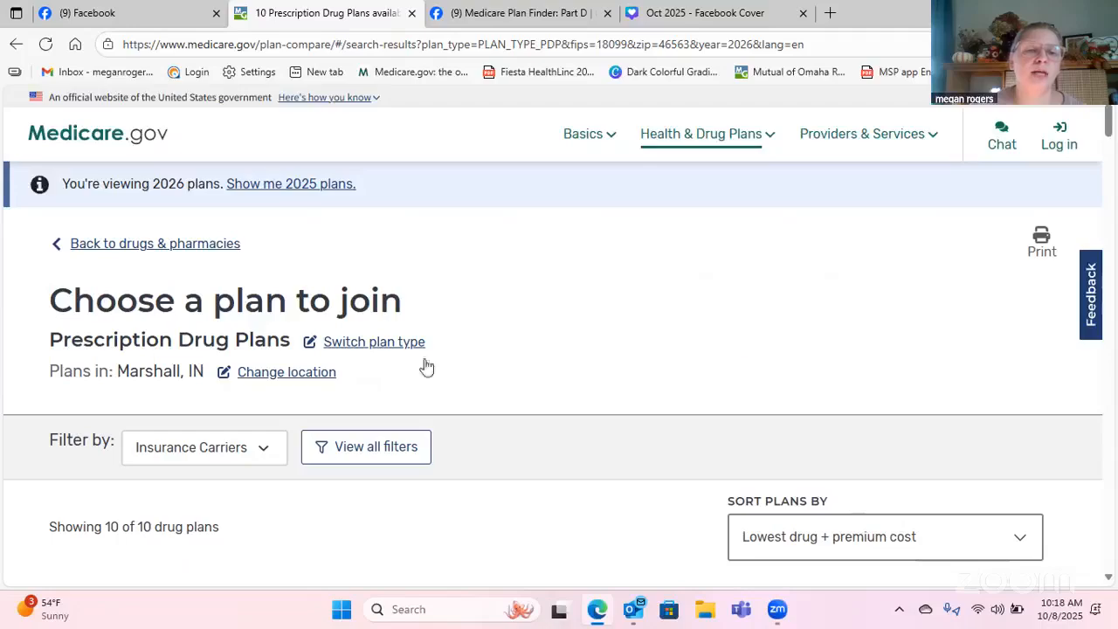
click(374, 345)
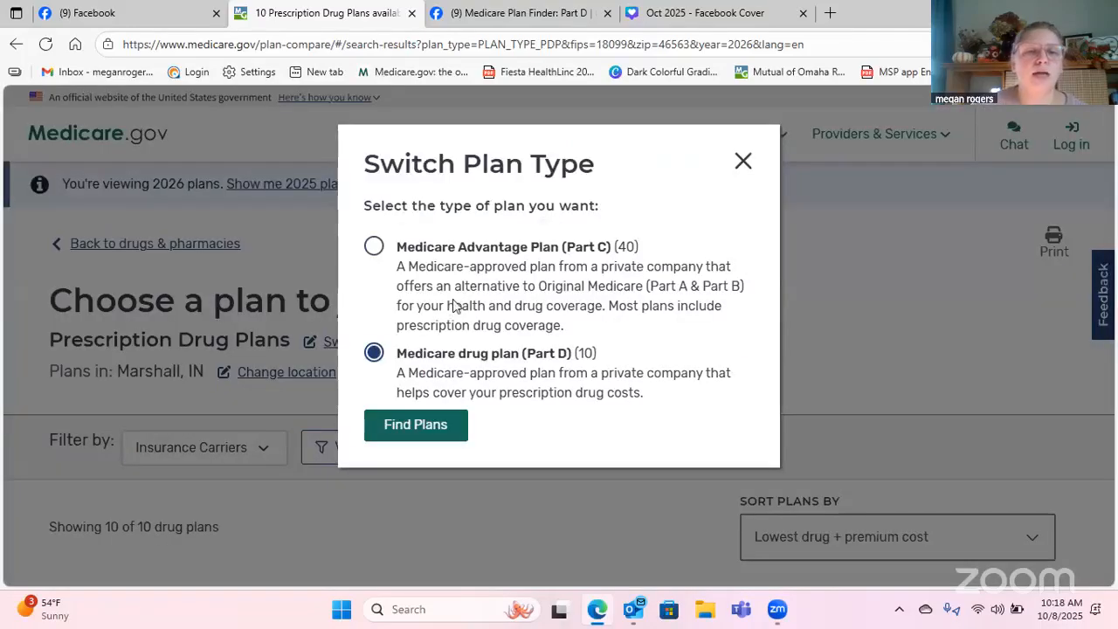
click(374, 247)
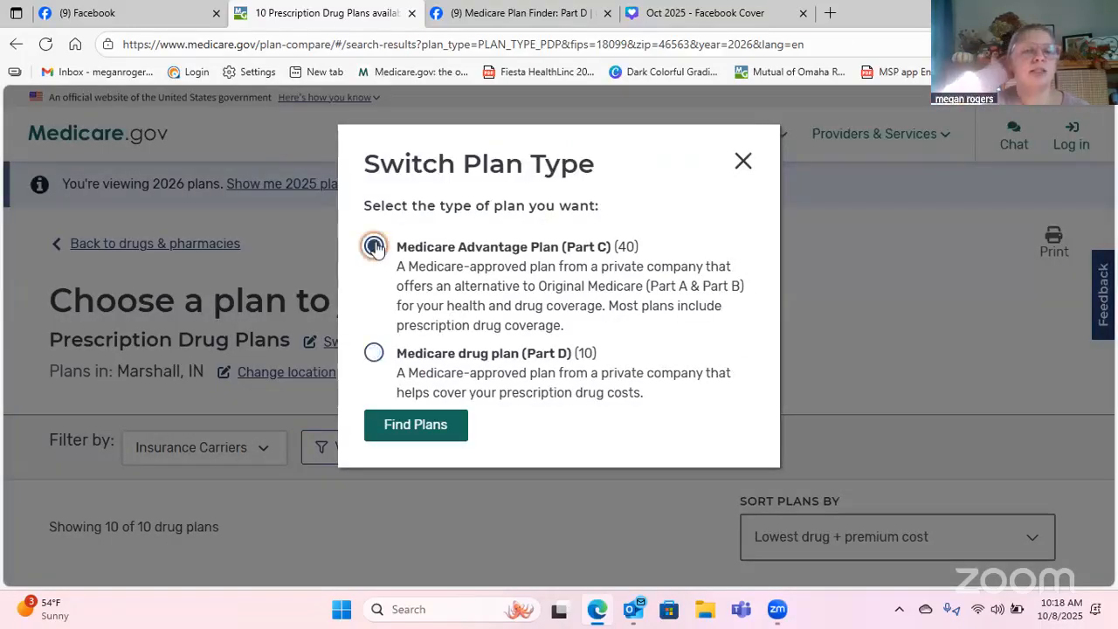
click(409, 426)
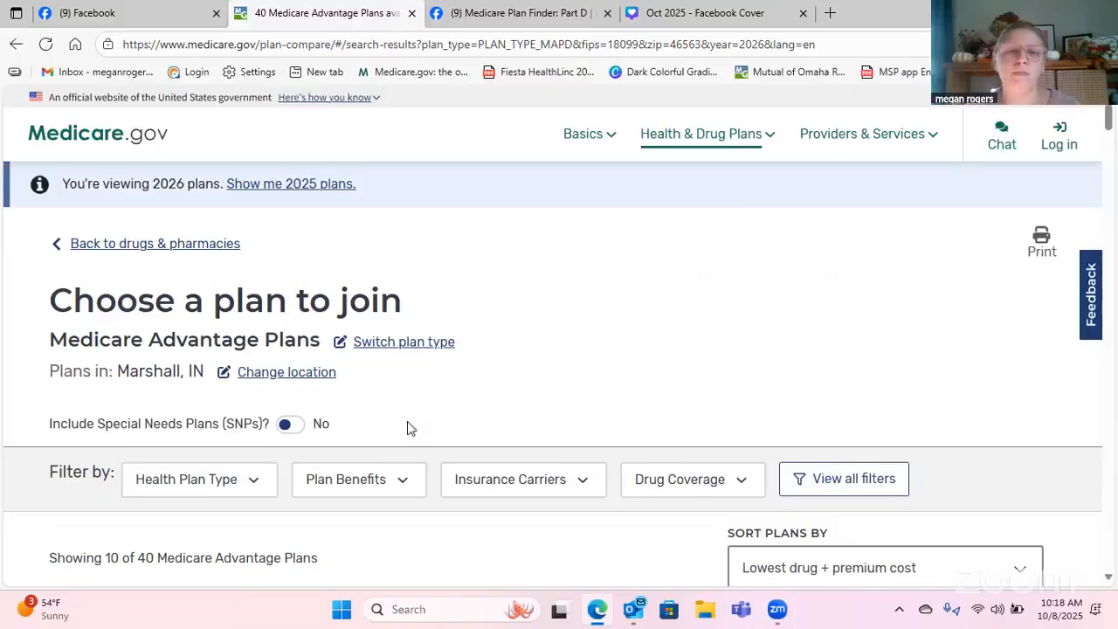
Review the AARP Medicare Advantage plans' monthly premiums, total drug and premium costs, deductibles and benefits in the results.
scroll(133, 342, down, 2)
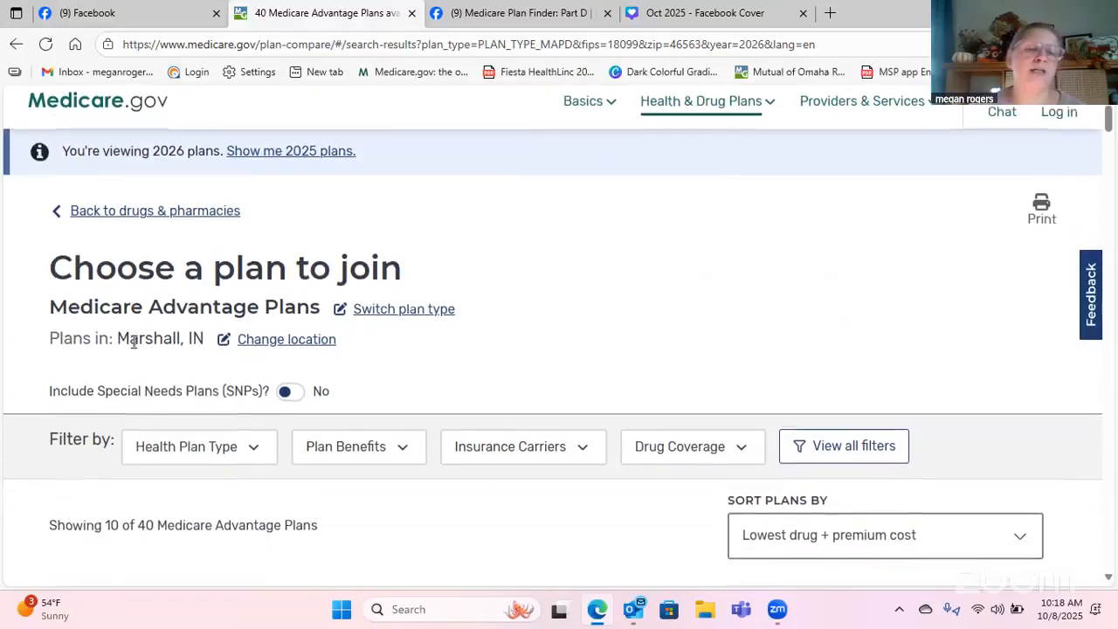
scroll(134, 341, down, 10)
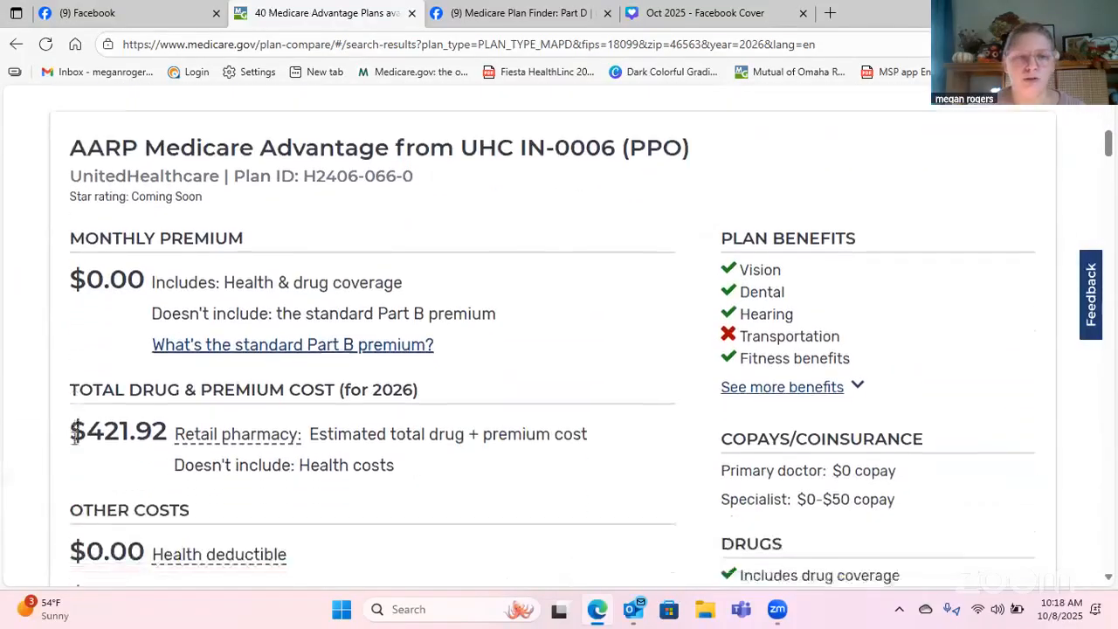
scroll(60, 451, down, 5)
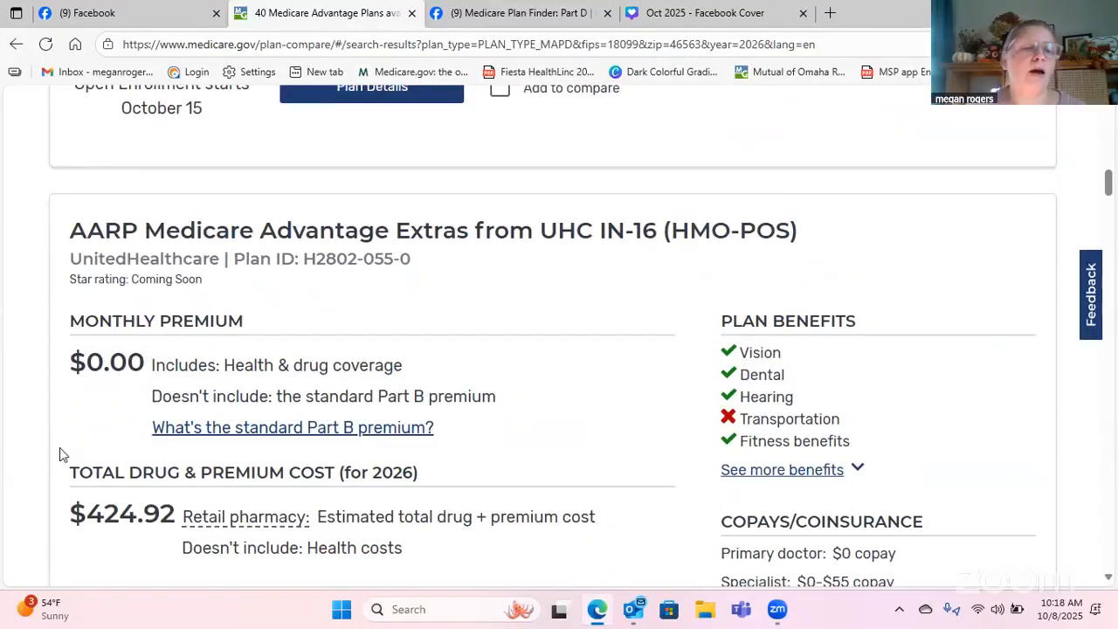
scroll(60, 452, down, 2)
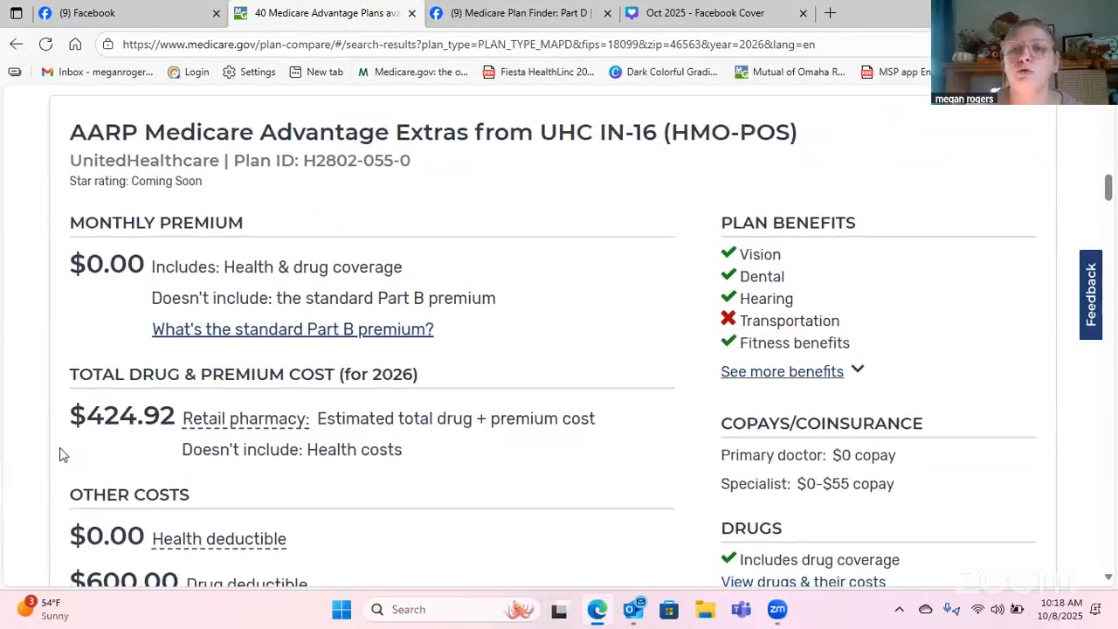
Switch the plan type to Medicare drug plan (Part D) and find the matching plans for Marshall, IN.
scroll(60, 452, up, 12)
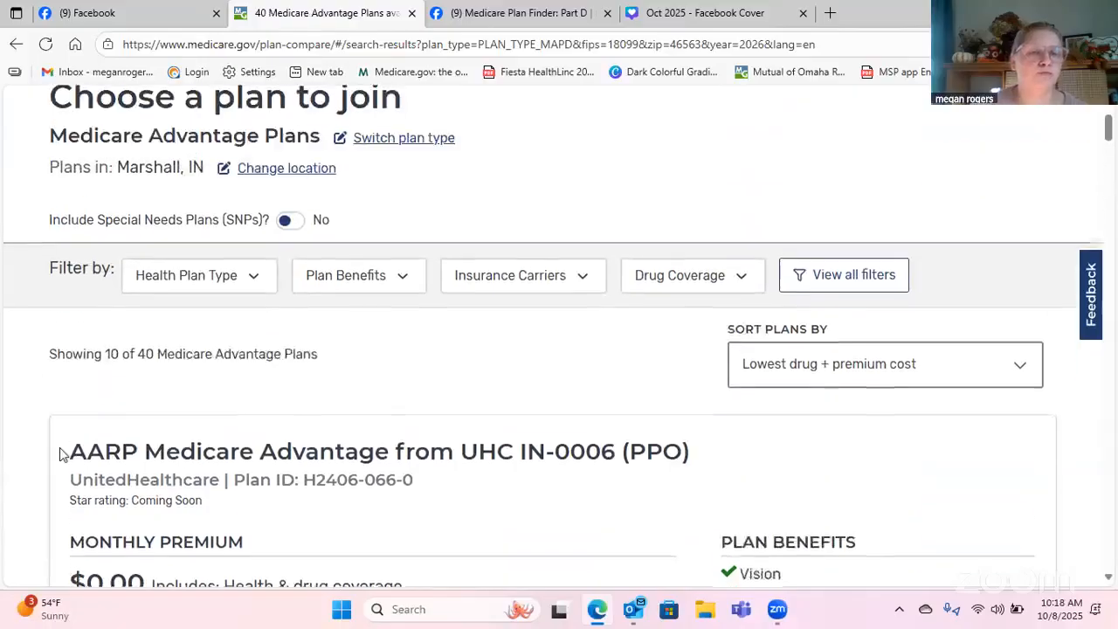
scroll(60, 454, up, 3)
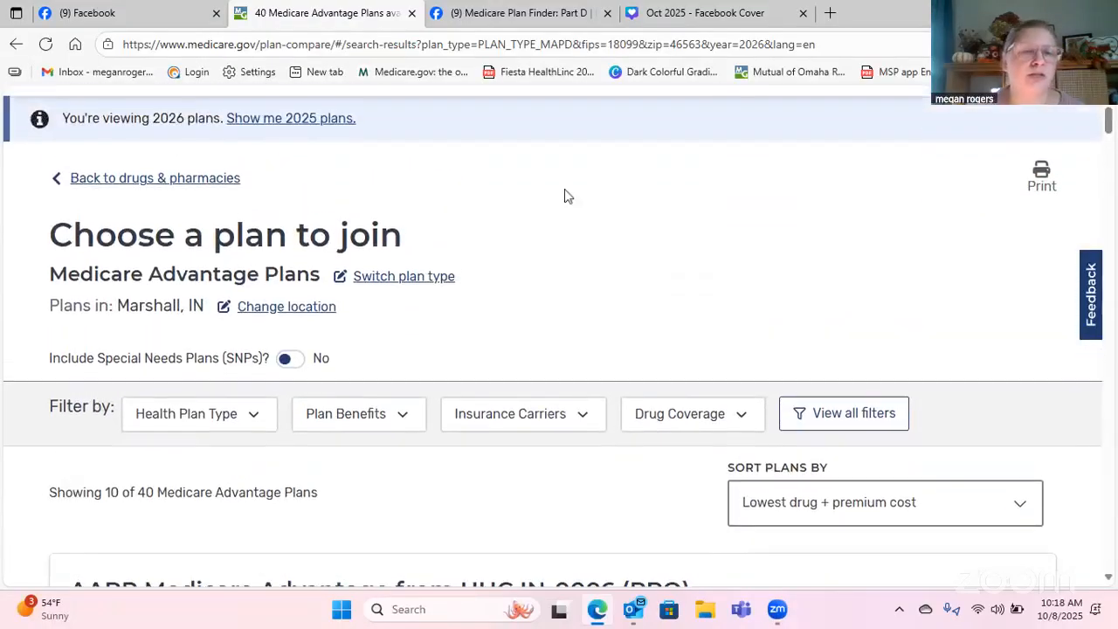
click(436, 279)
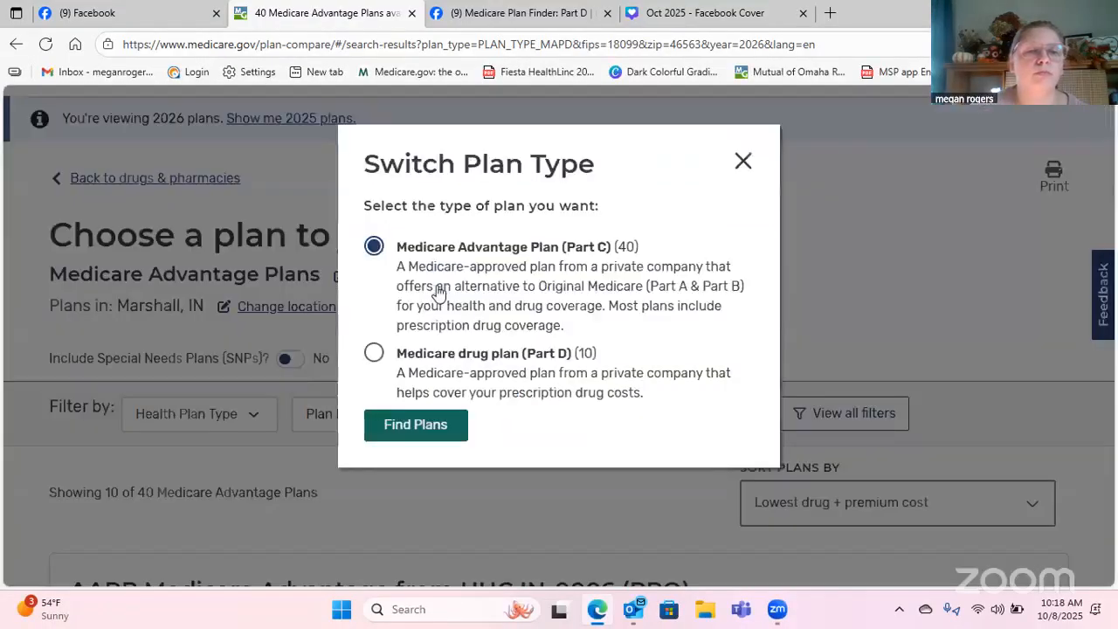
click(374, 353)
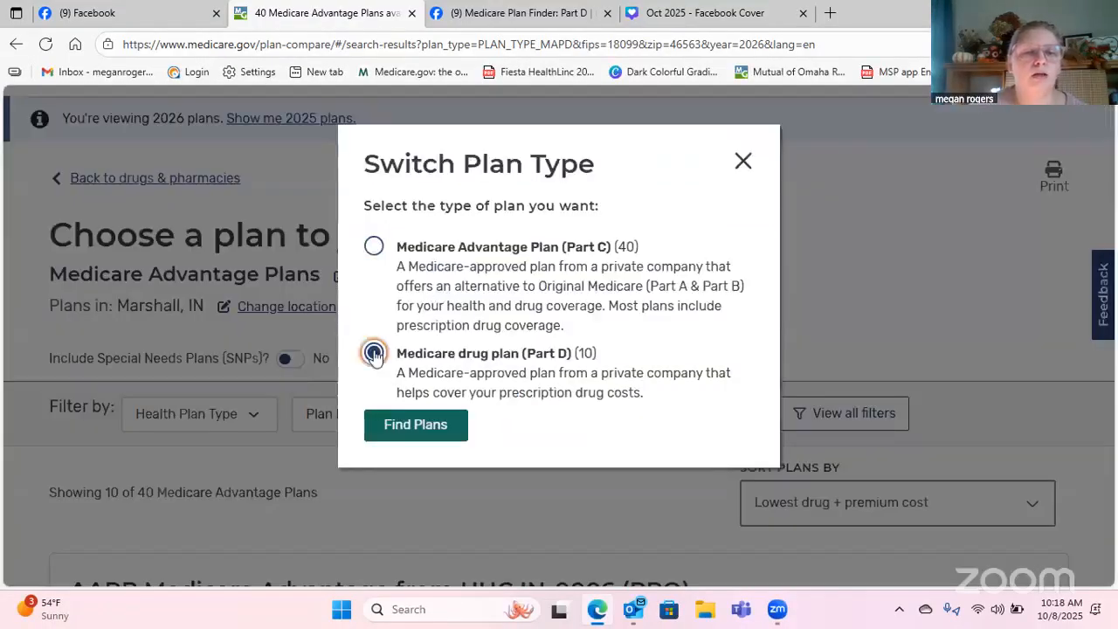
click(409, 428)
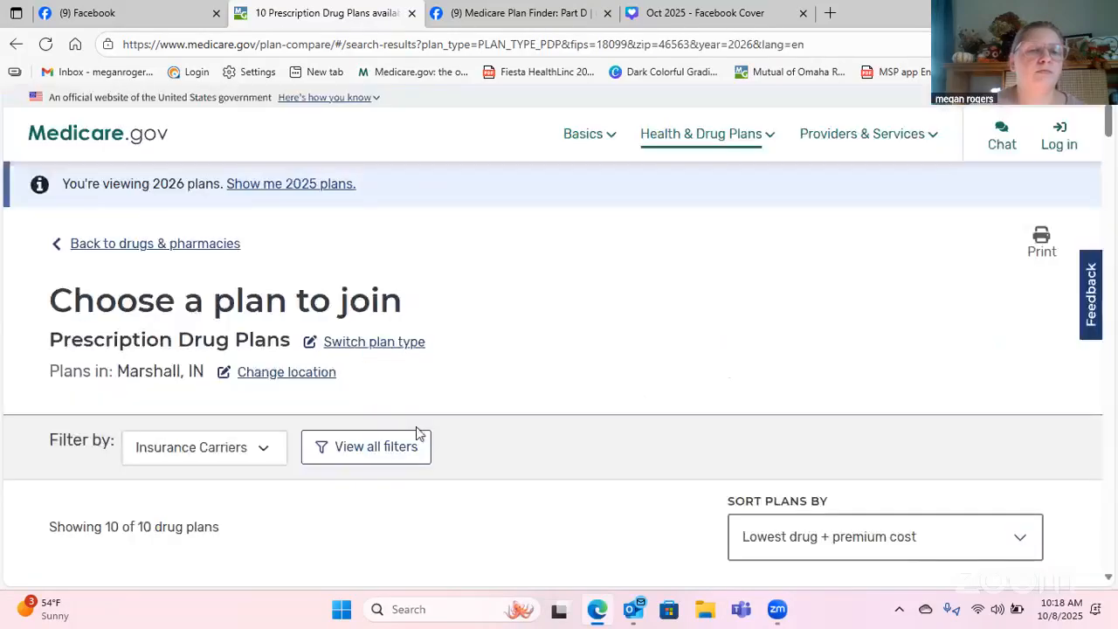
Go back to the Medicare.gov home page and open the health and drug plan finder to start a fresh search.
click(190, 251)
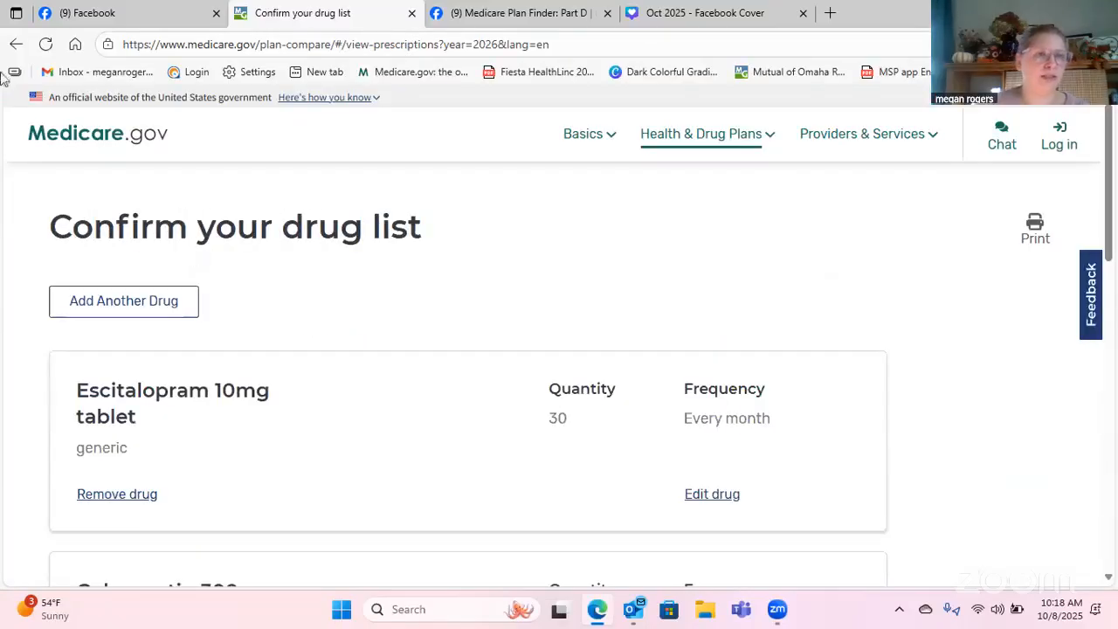
click(16, 44)
right_click(19, 48)
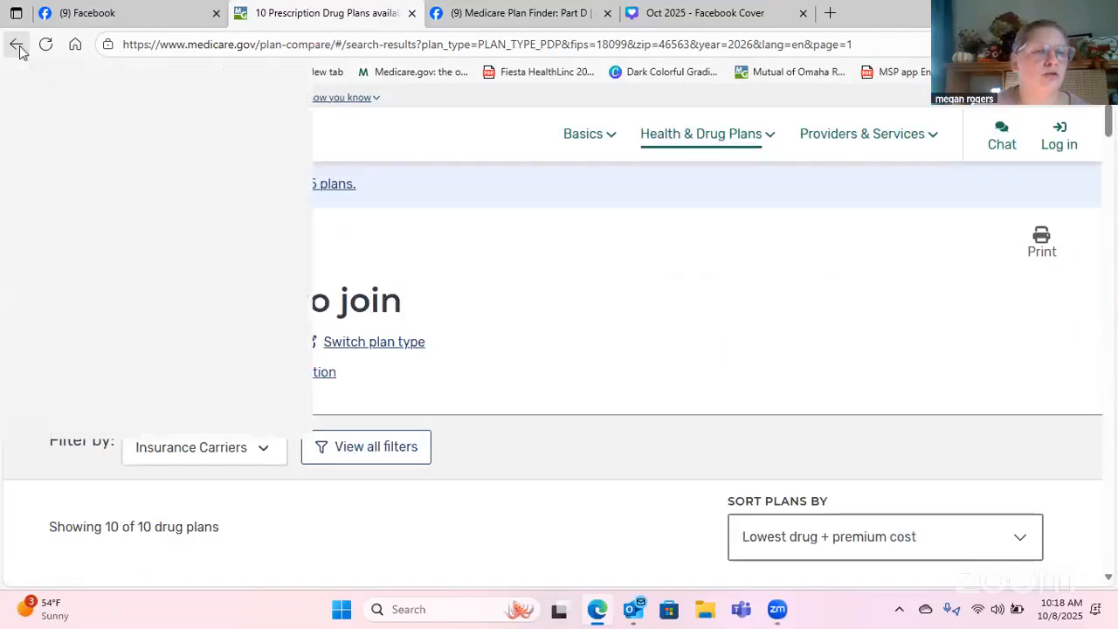
click(18, 48)
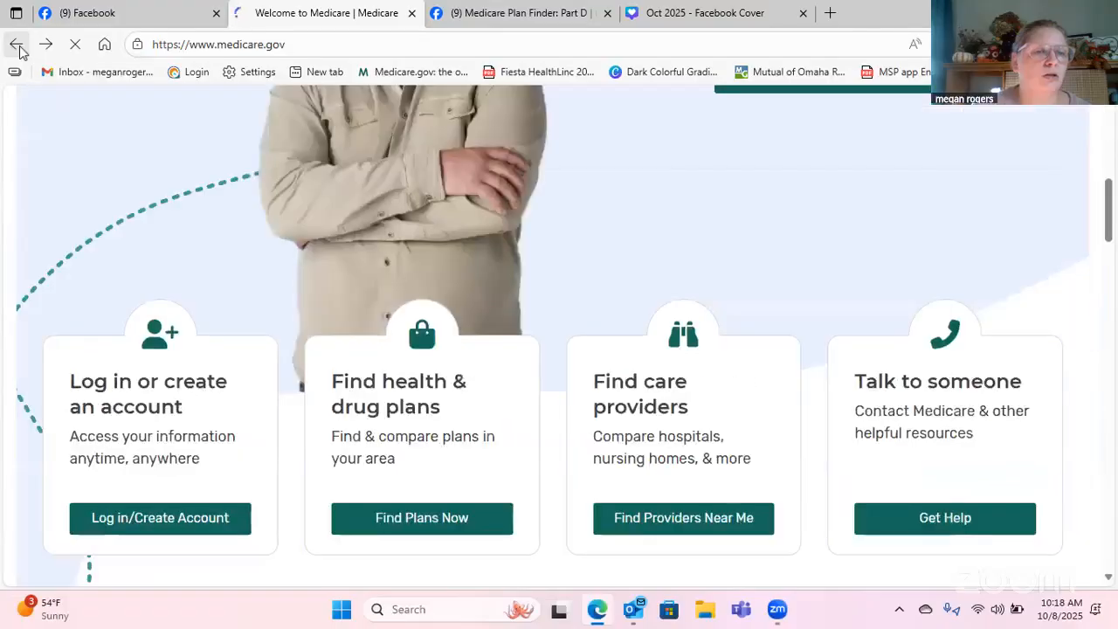
key(alt+Left)
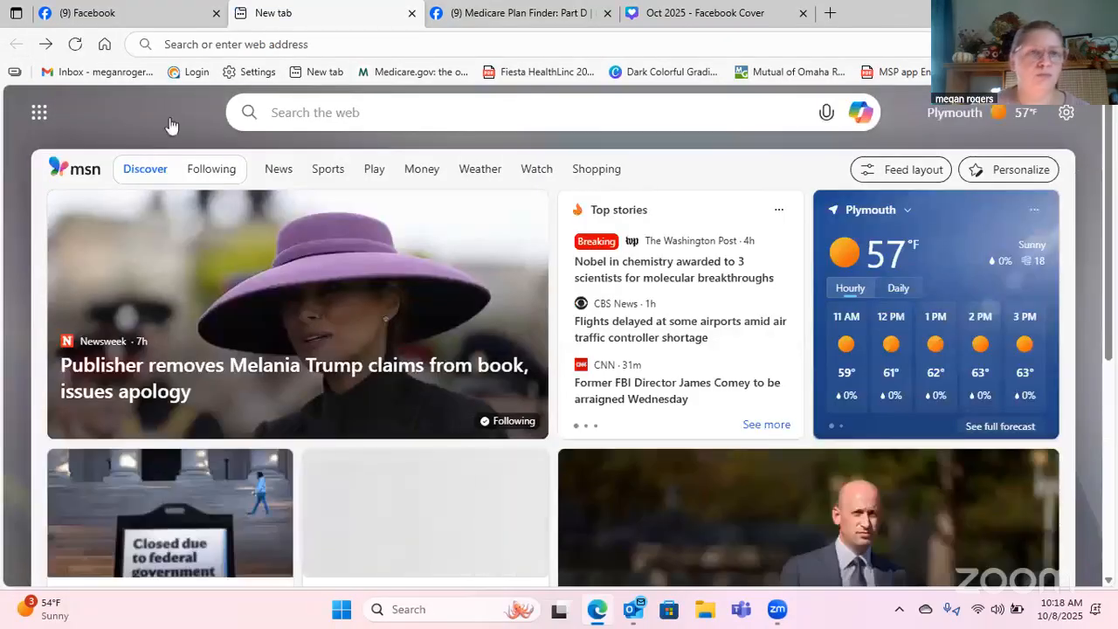
click(45, 44)
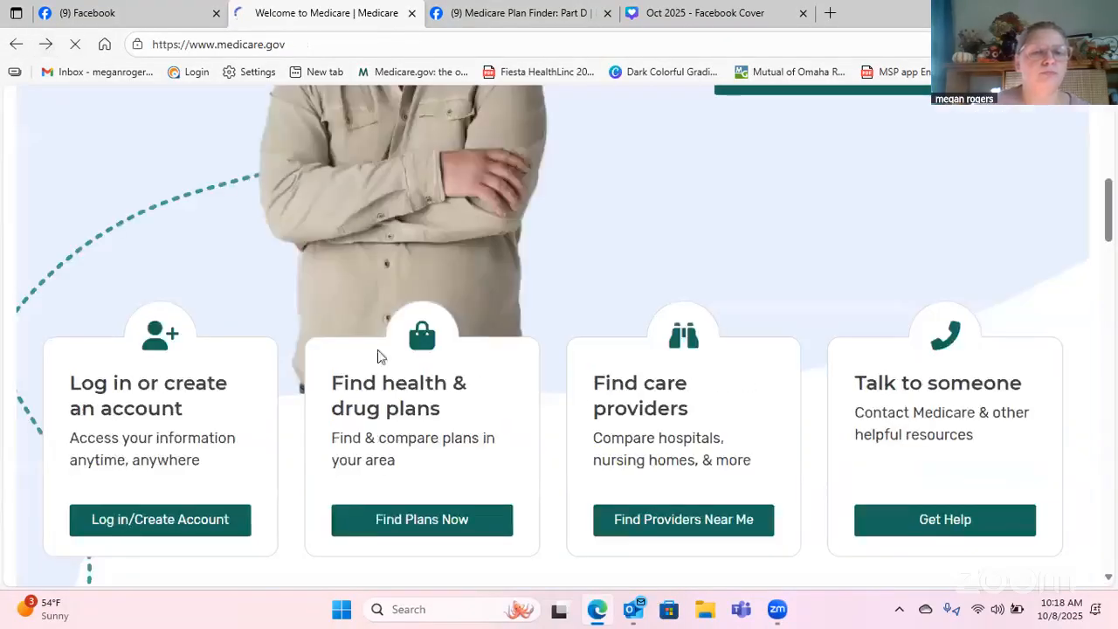
click(391, 499)
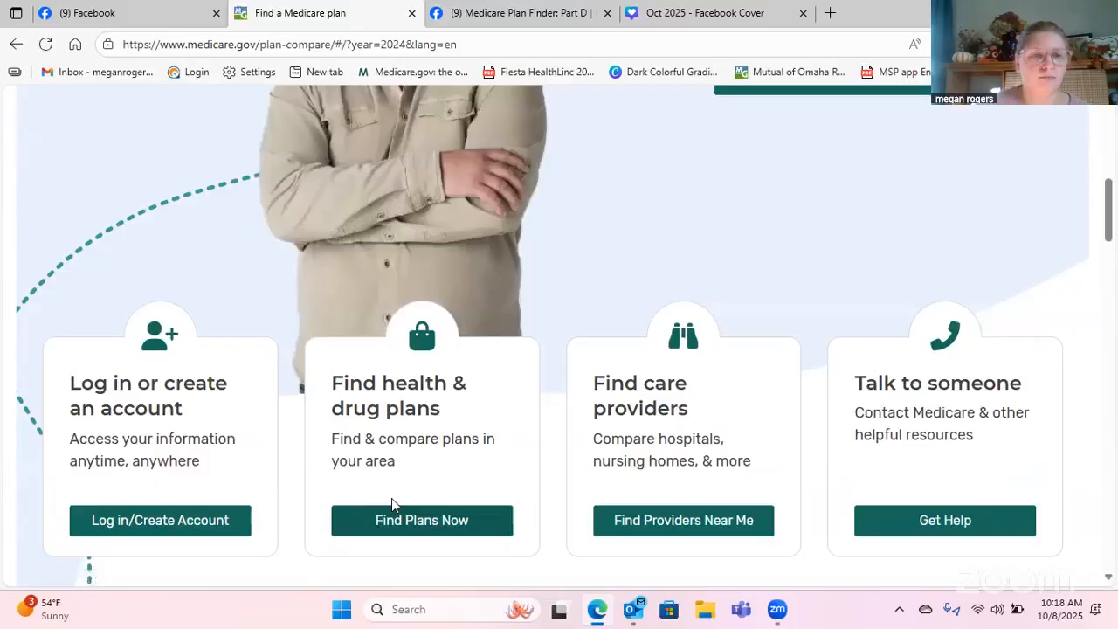
Continue without logging in with 2026 coverage for Marshall, IN, and find Medicare drug plans (Part D).
scroll(545, 331, down, 5)
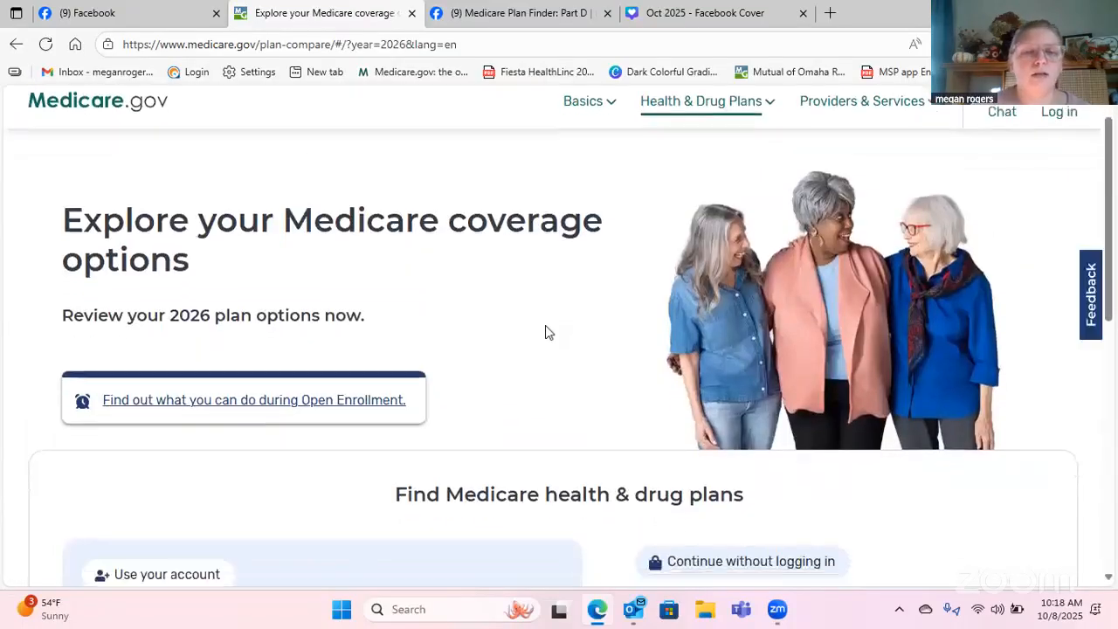
scroll(546, 332, down, 1)
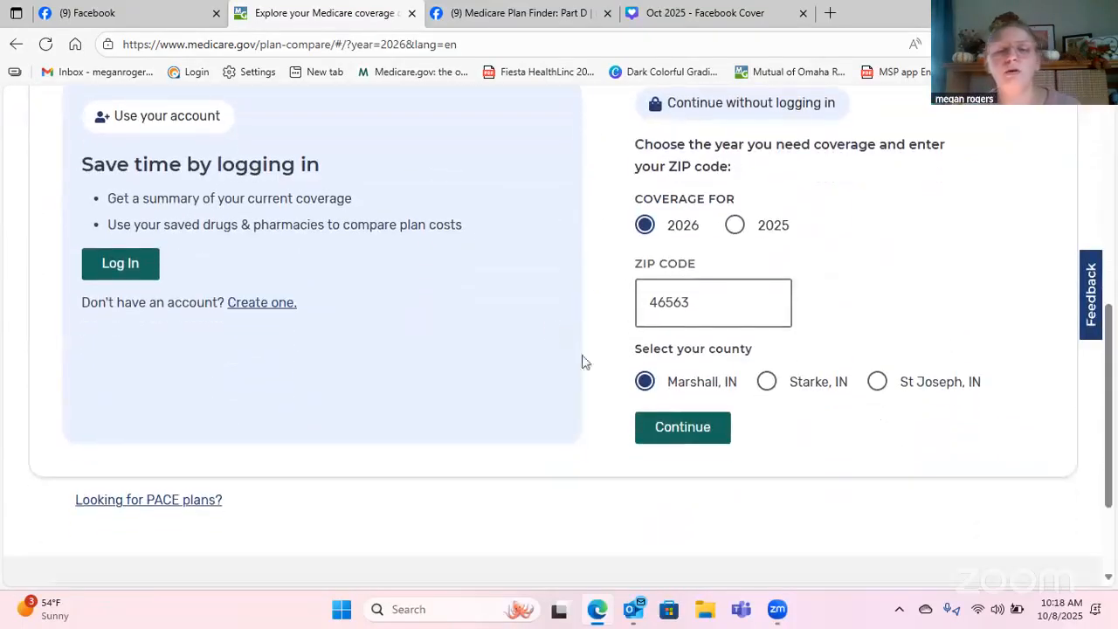
click(684, 428)
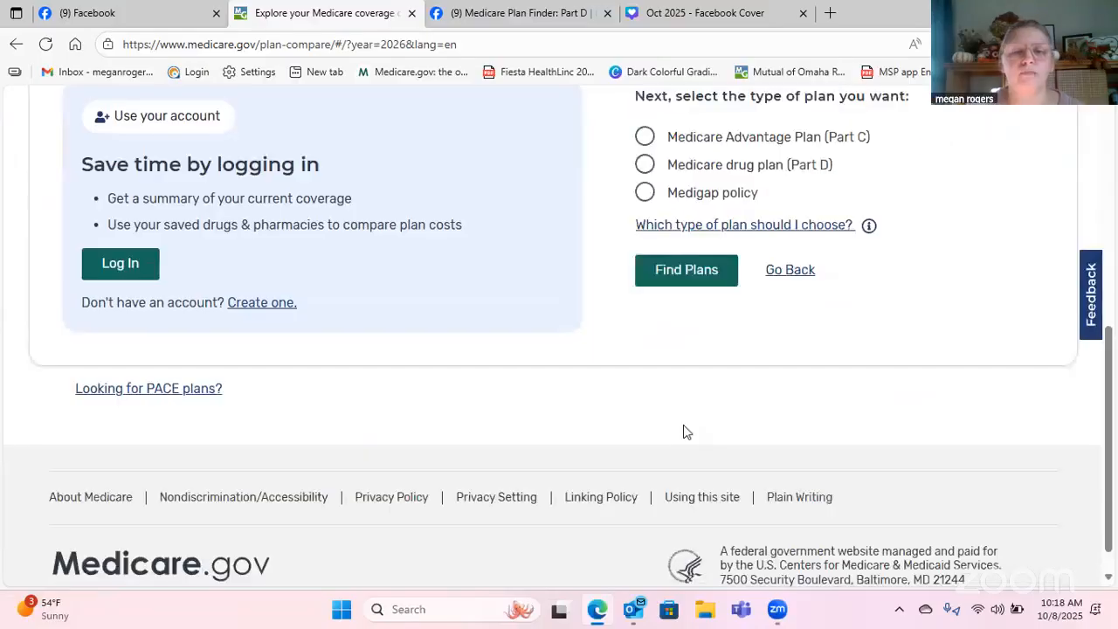
scroll(556, 250, up, 1)
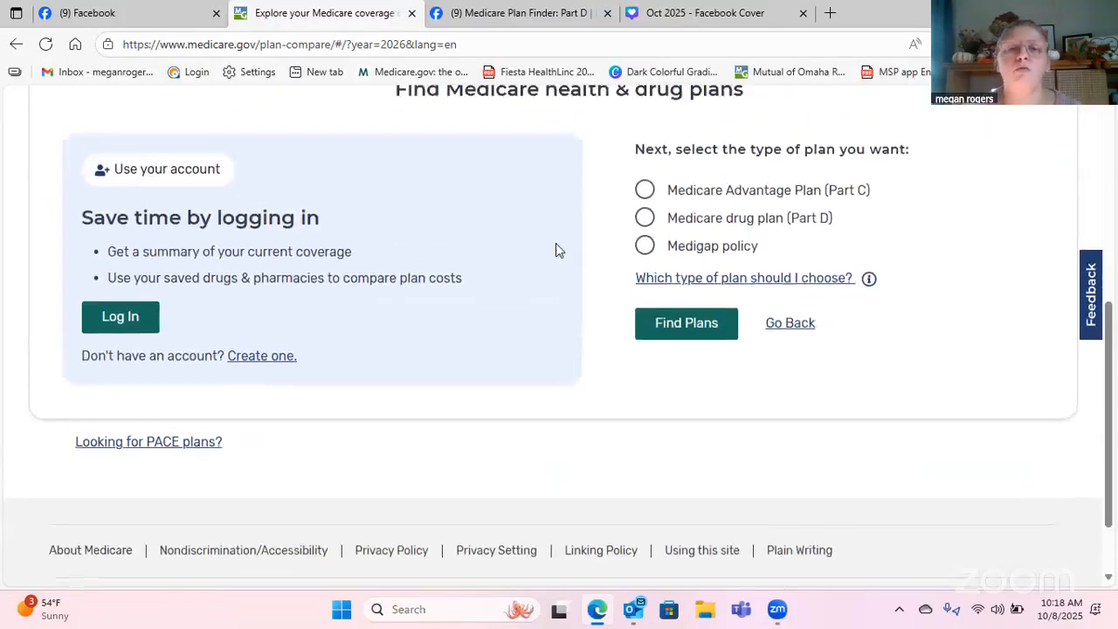
click(645, 262)
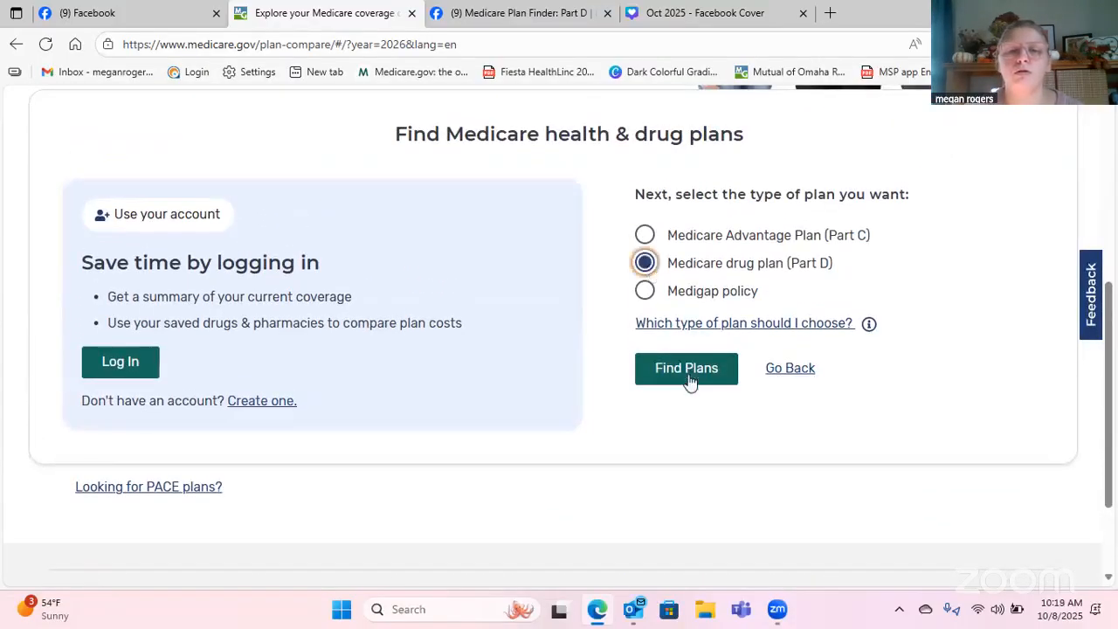
click(689, 378)
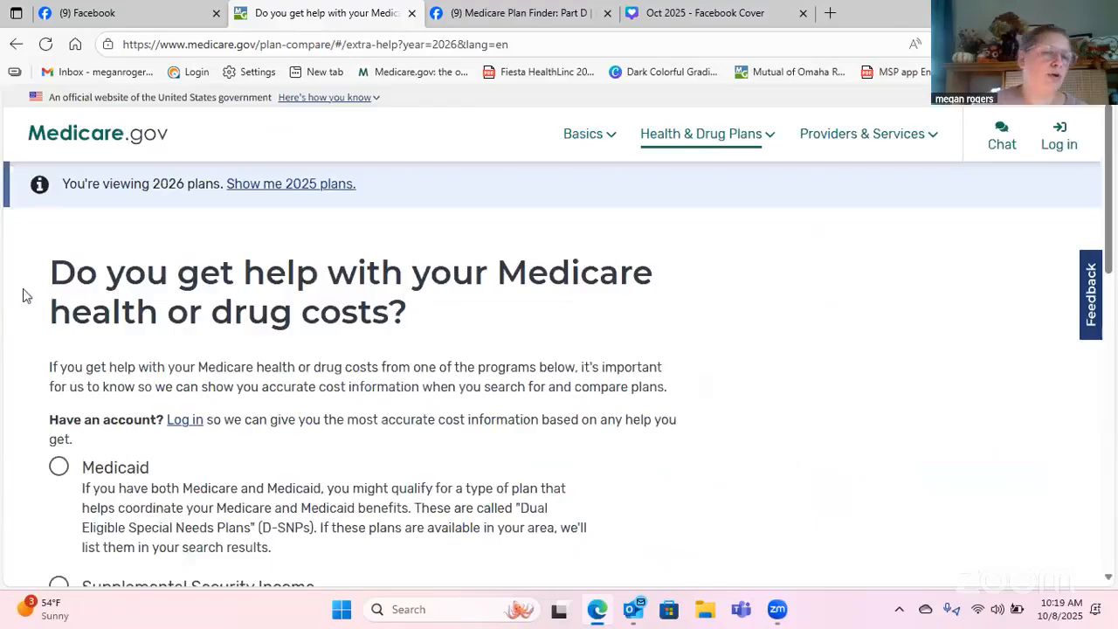
Select Extra Help (with drug costs) as the assistance program received and continue to the drug list.
scroll(26, 295, down, 5)
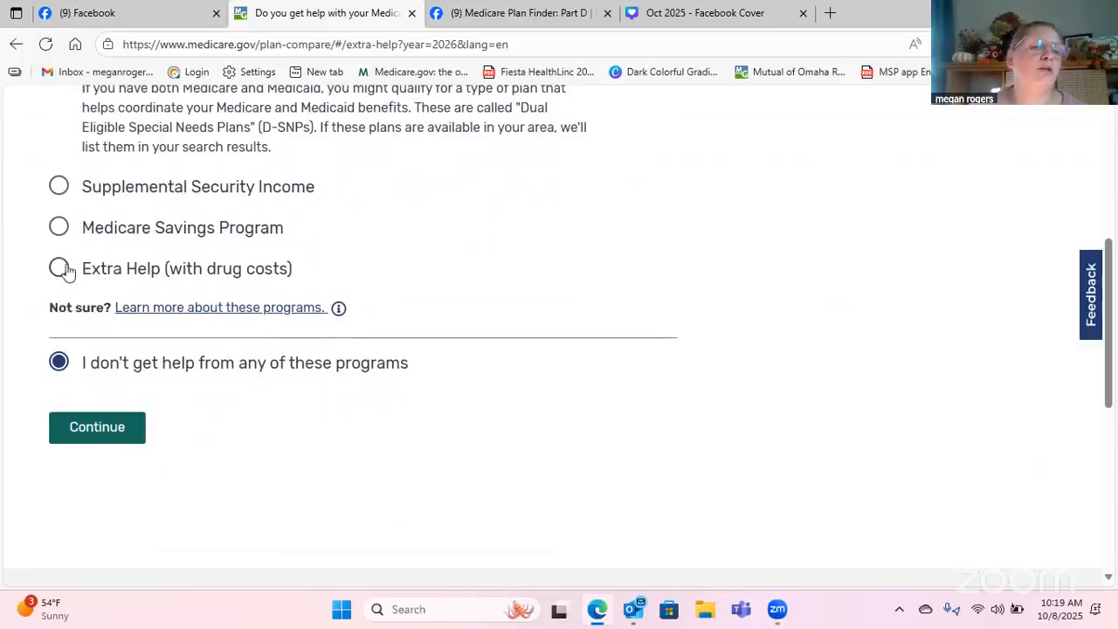
click(60, 269)
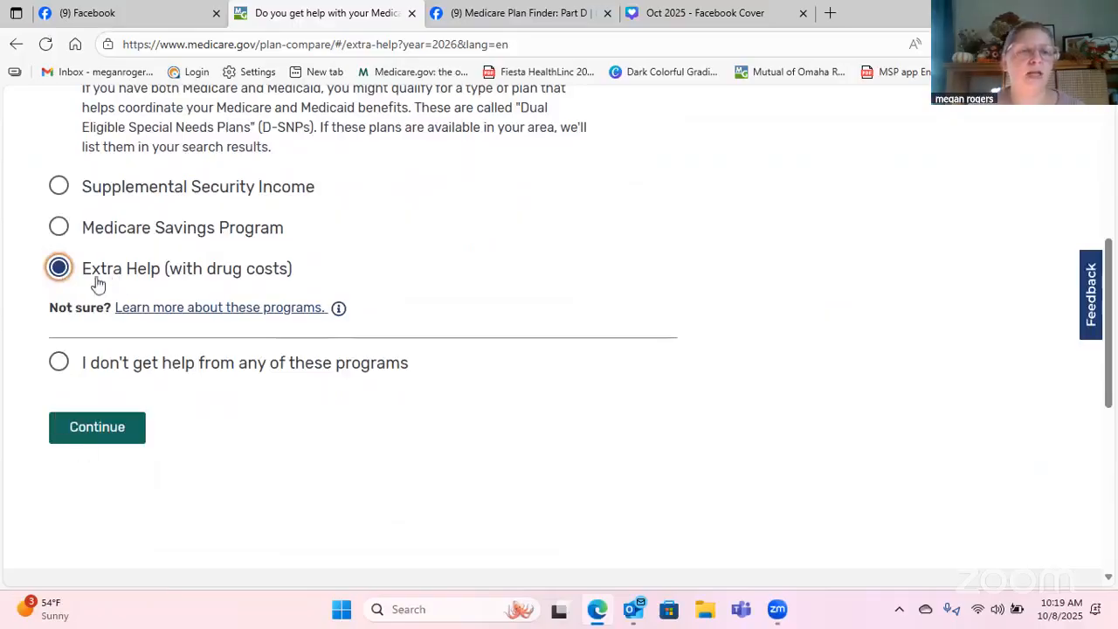
click(96, 445)
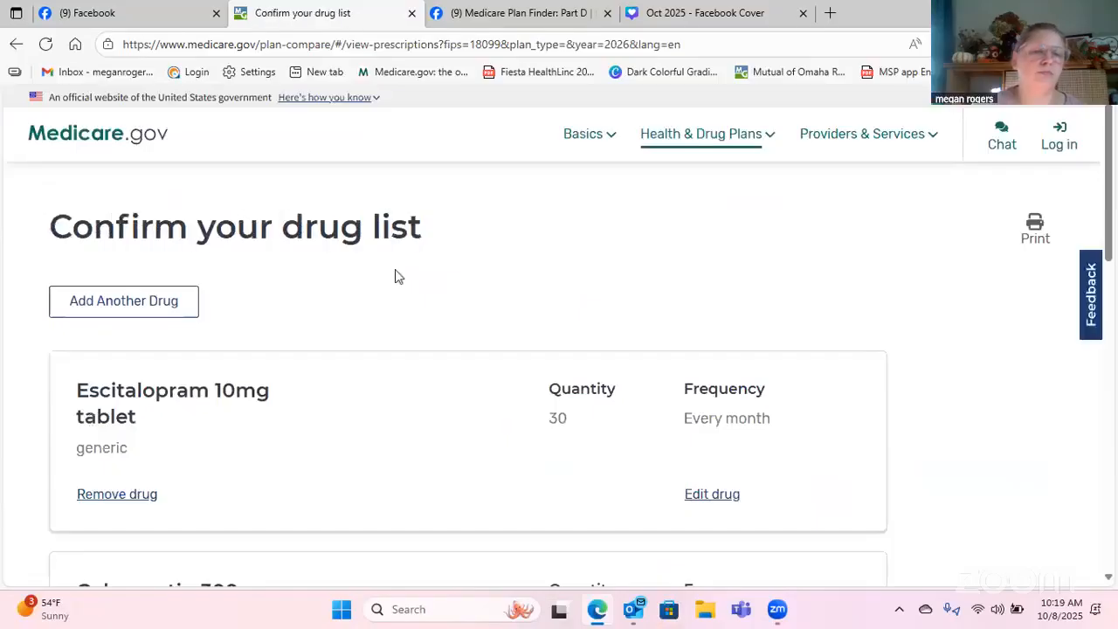
Accept the saved drug list and the five chosen pharmacies, and continue to the plan results.
scroll(398, 276, down, 10)
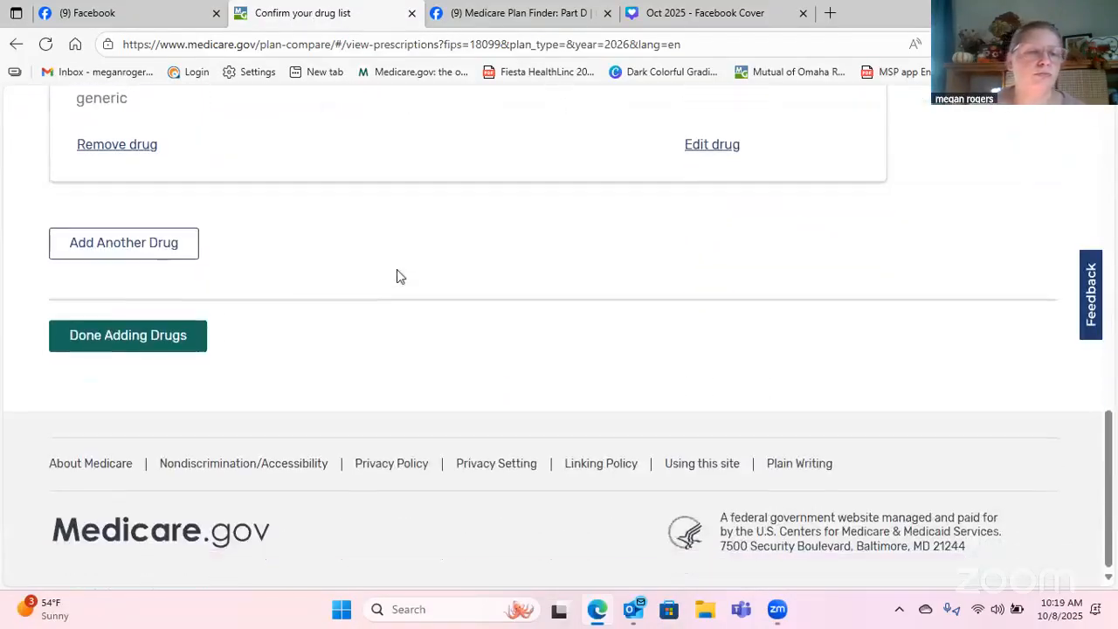
click(114, 349)
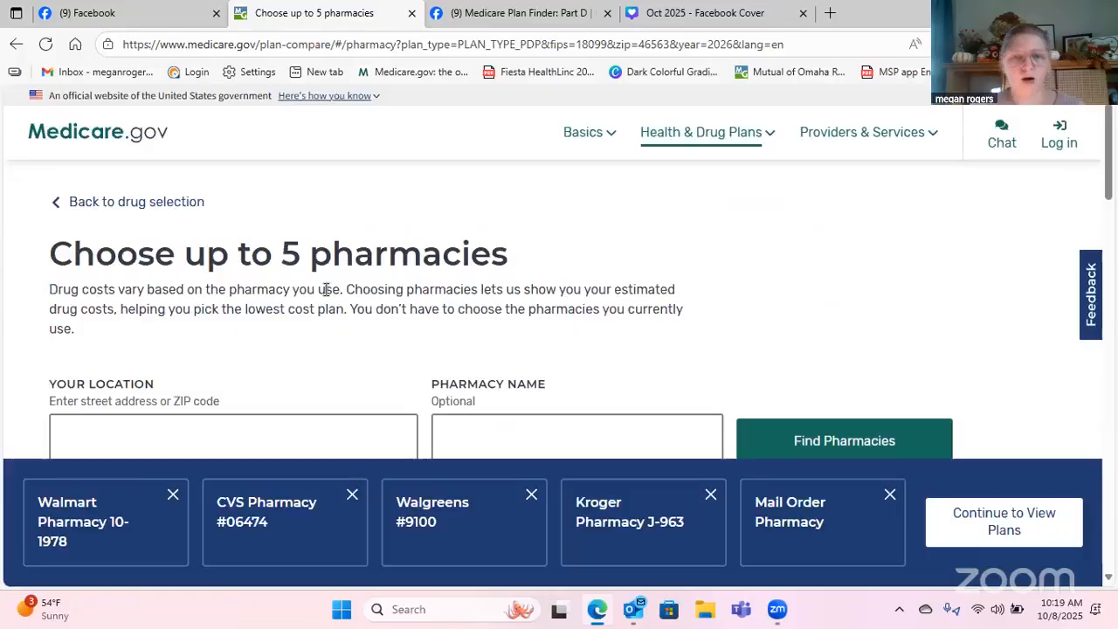
click(962, 521)
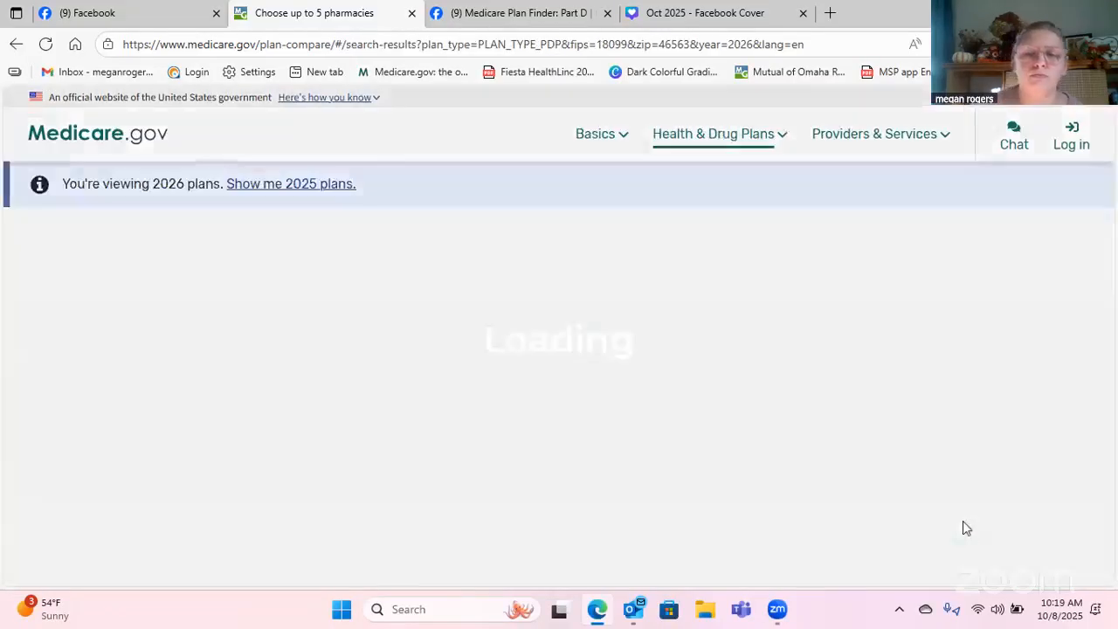
Review the AARP Medicare Rx Preferred plan's monthly premium, retail and mail-order total costs, deductible and pharmacy coverage in the results.
scroll(535, 306, down, 5)
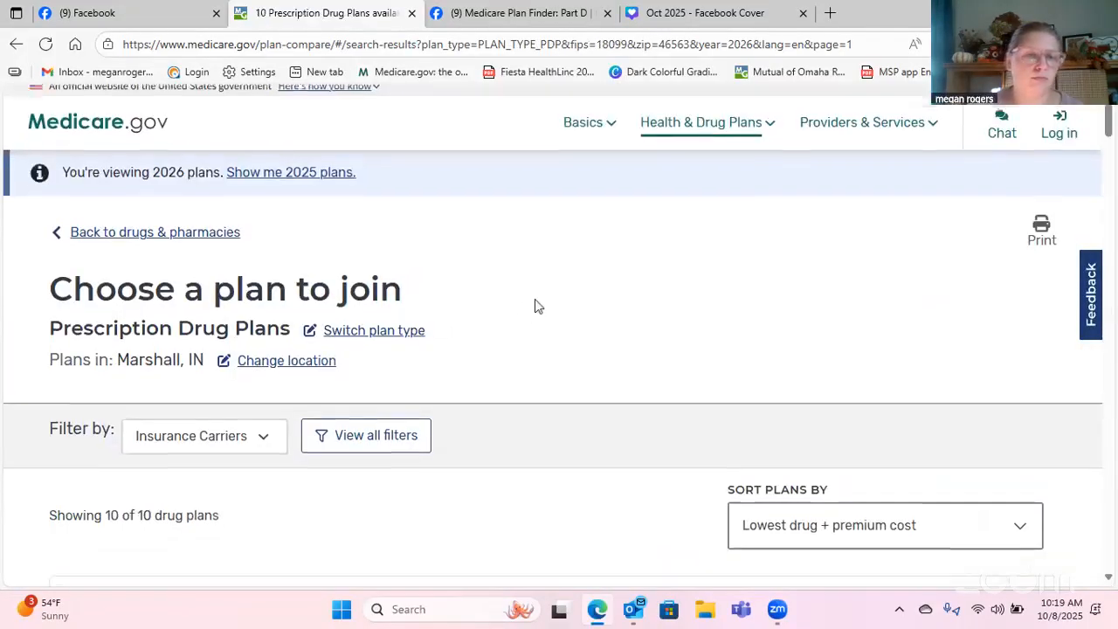
scroll(534, 306, down, 2)
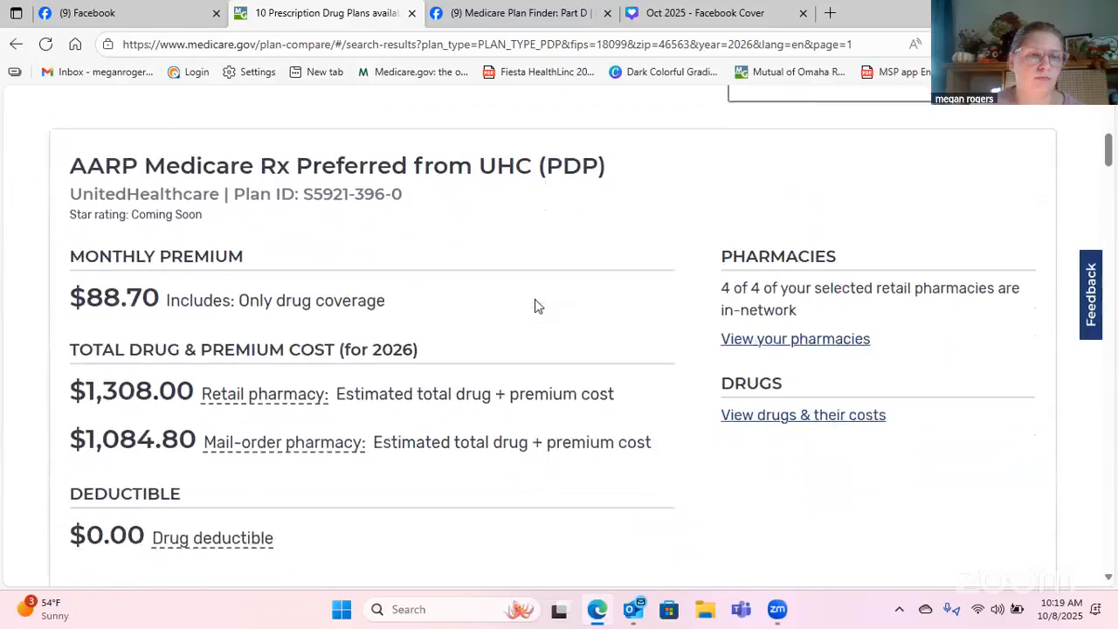
scroll(535, 299, down, 1)
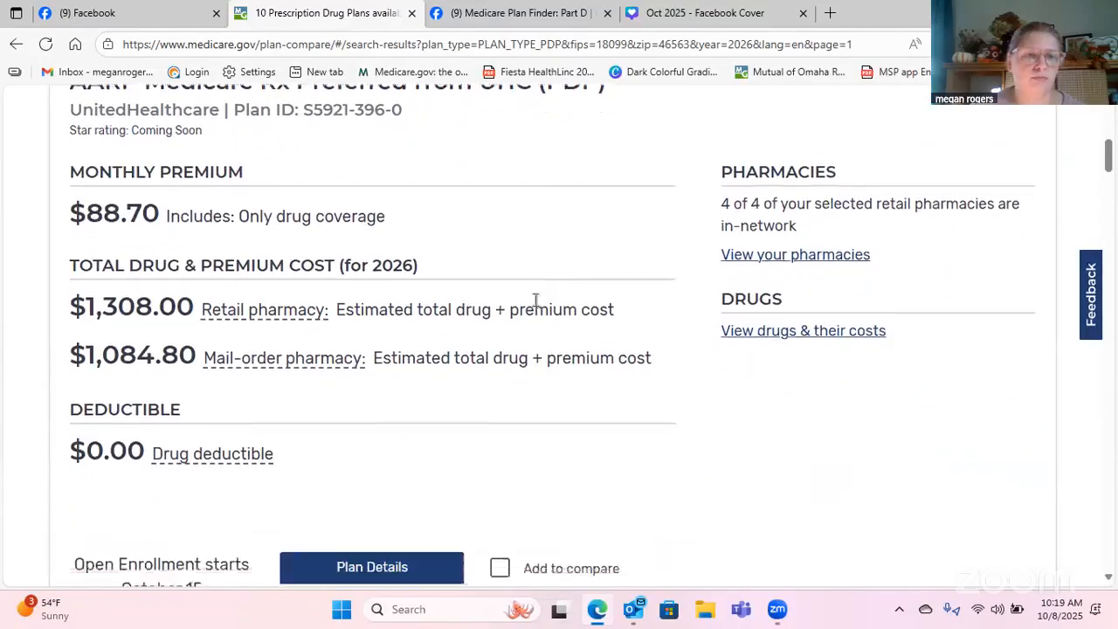
scroll(536, 298, up, 1)
scroll(535, 298, down, 1)
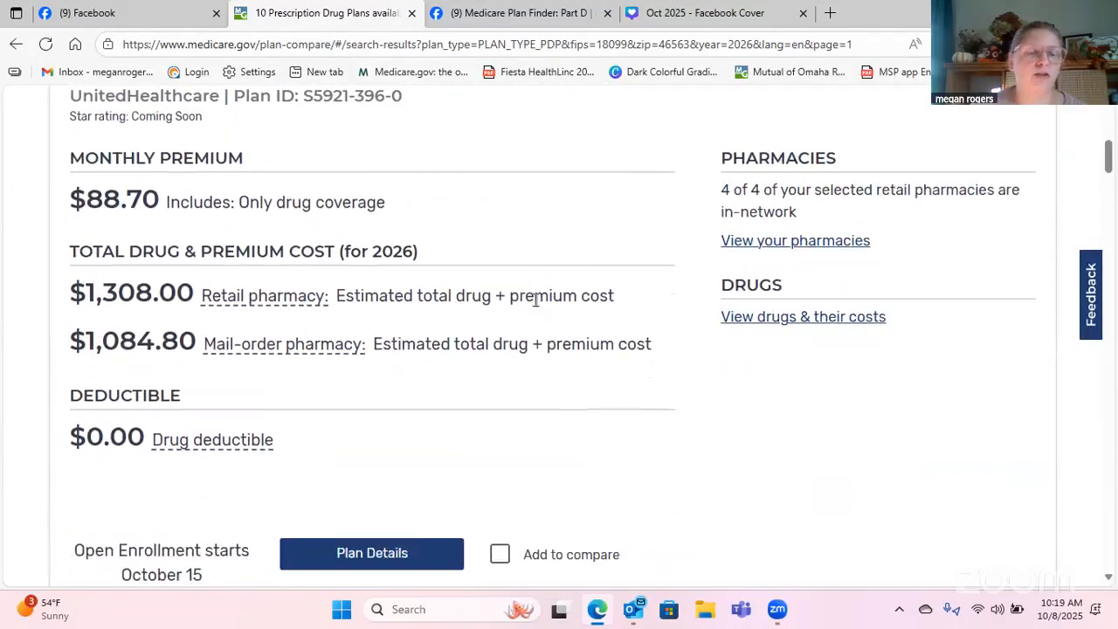
scroll(536, 299, up, 2)
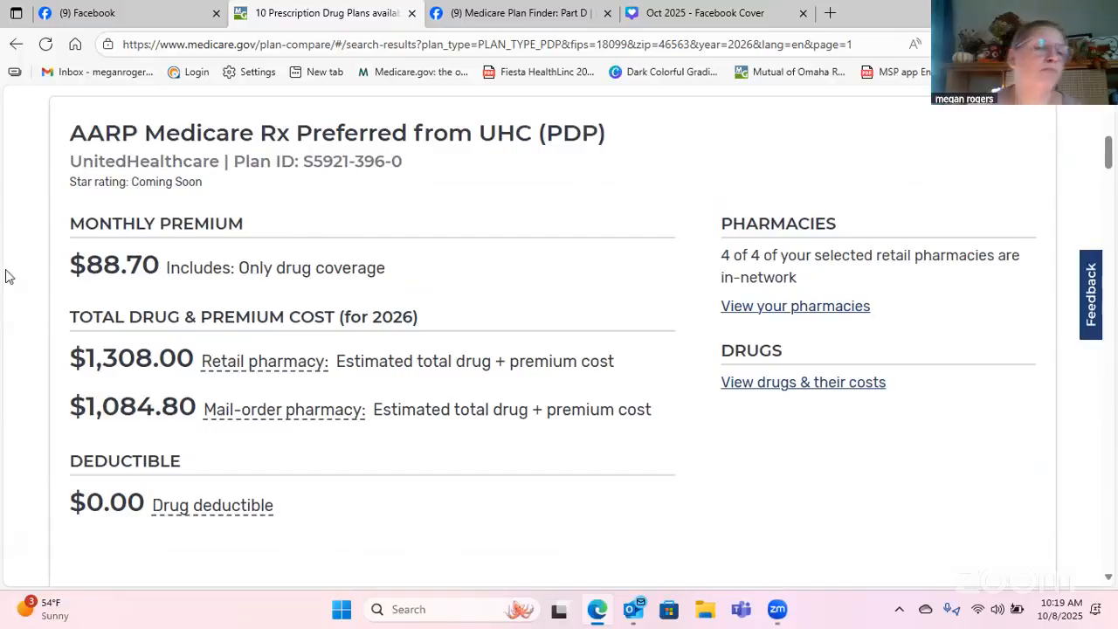
scroll(6, 276, down, 1)
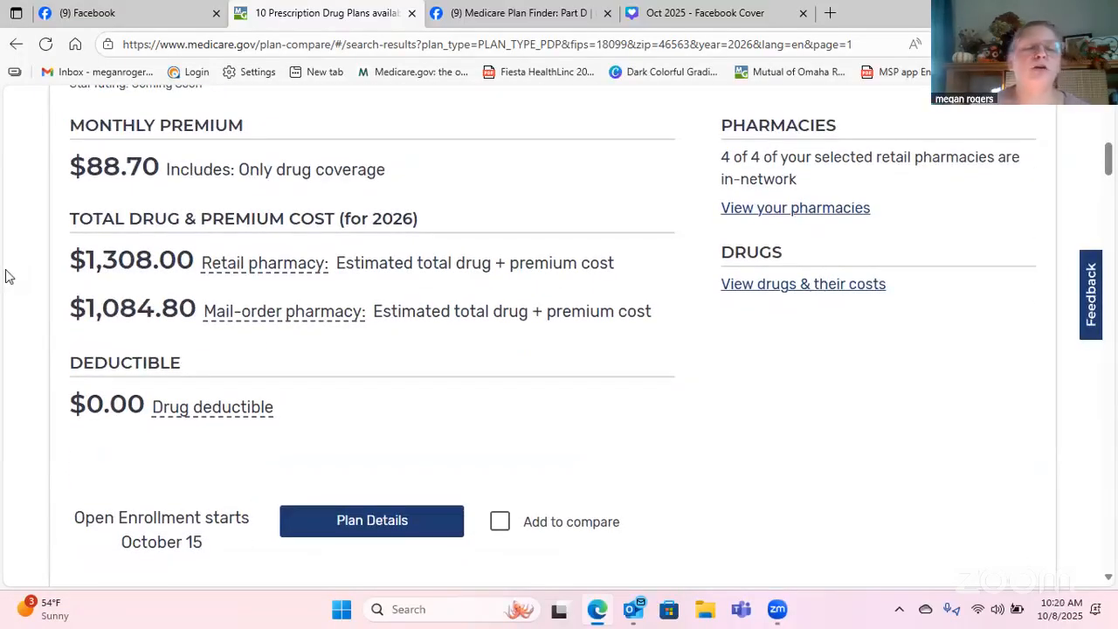
Open the AARP Medicare Rx Preferred plan's details and review its premium, deductible and estimated retail and mail-order drug costs.
click(462, 470)
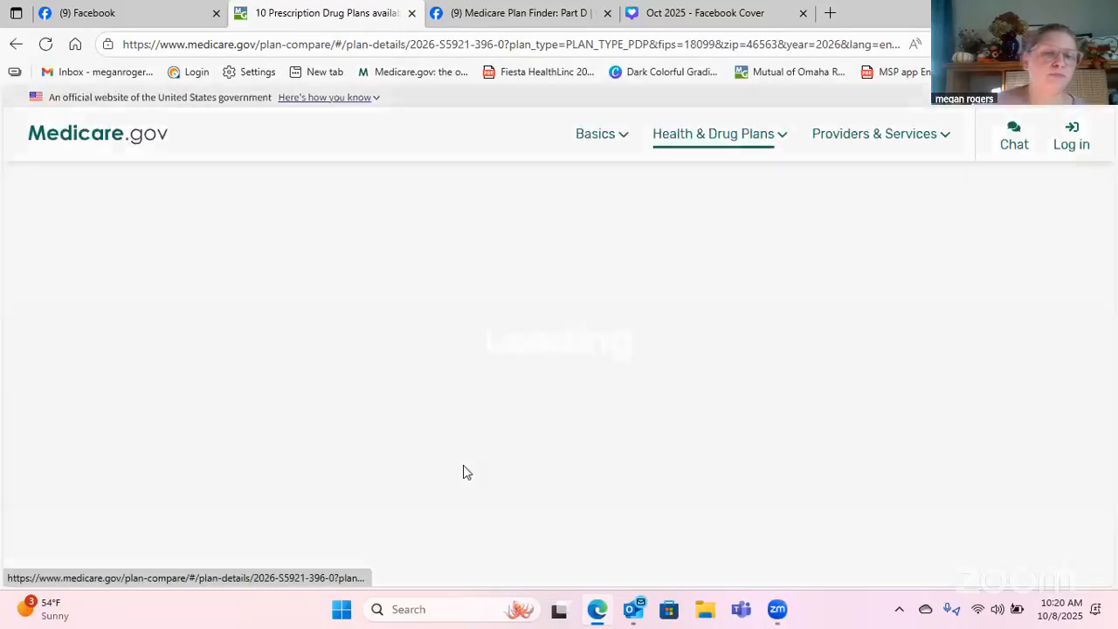
scroll(846, 301, down, 3)
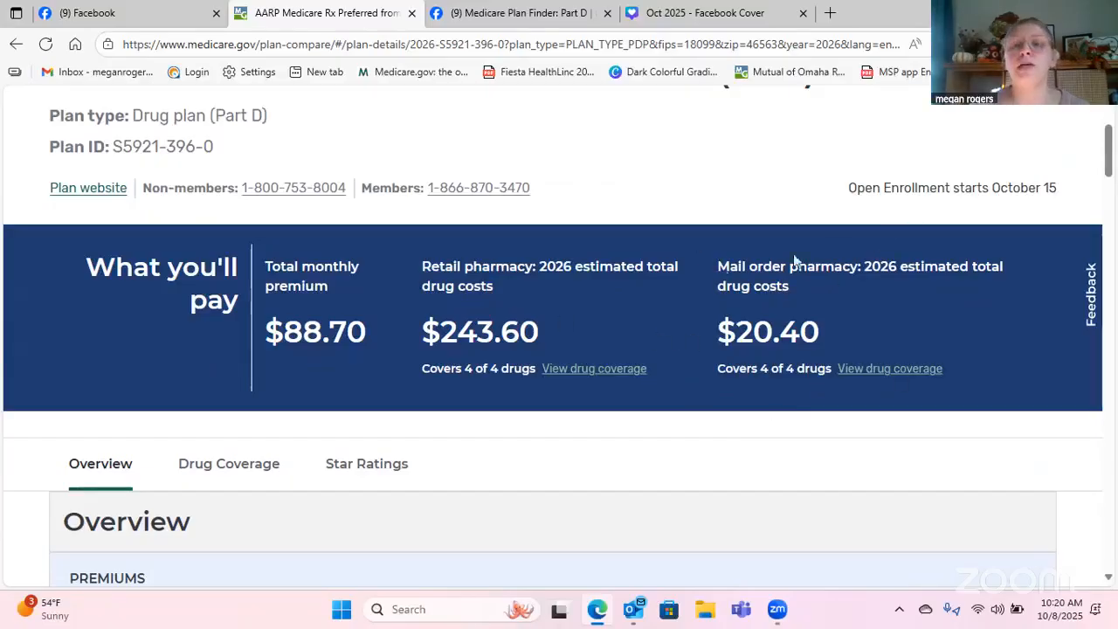
scroll(866, 261, down, 1)
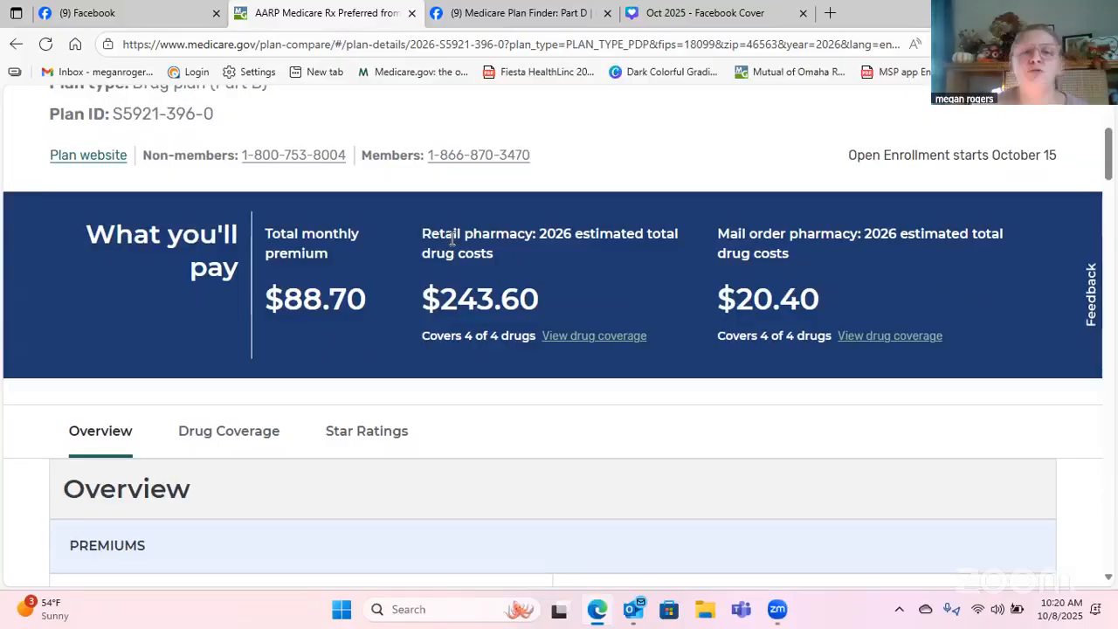
scroll(451, 238, down, 4)
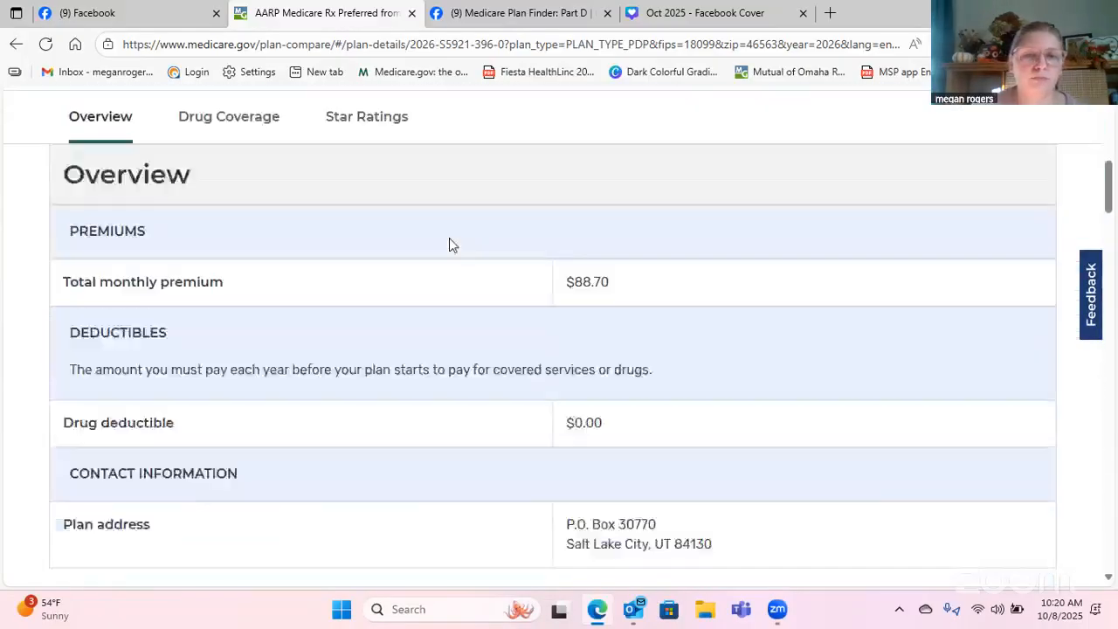
Review the plan's drug list, pharmacy network status, yearly drug costs by pharmacy and estimated total drug and premium costs.
scroll(449, 243, down, 7)
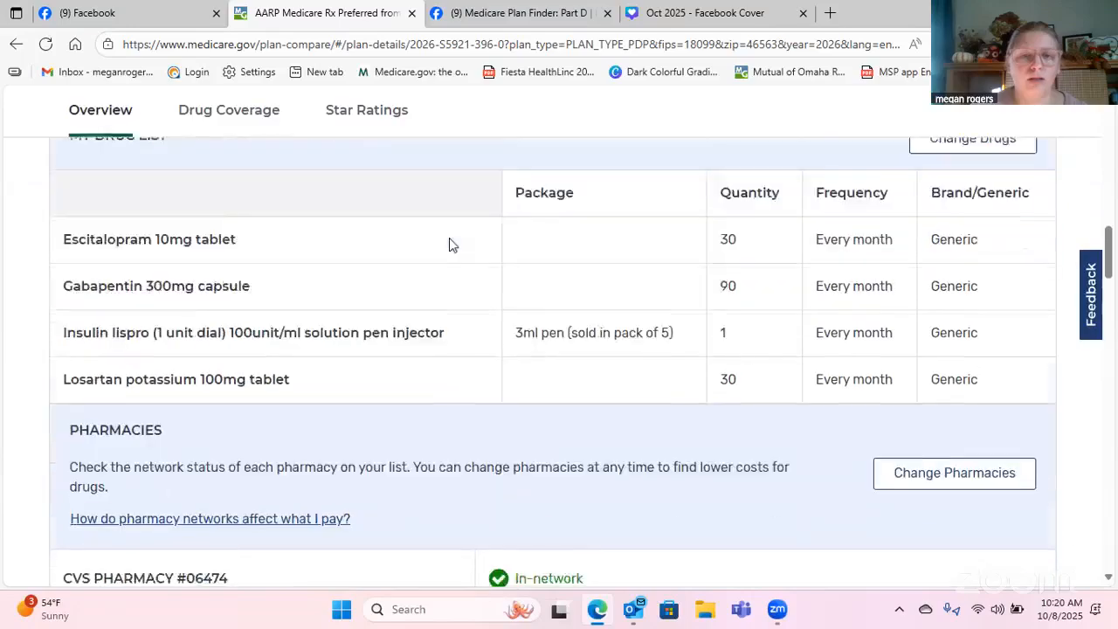
scroll(449, 244, down, 7)
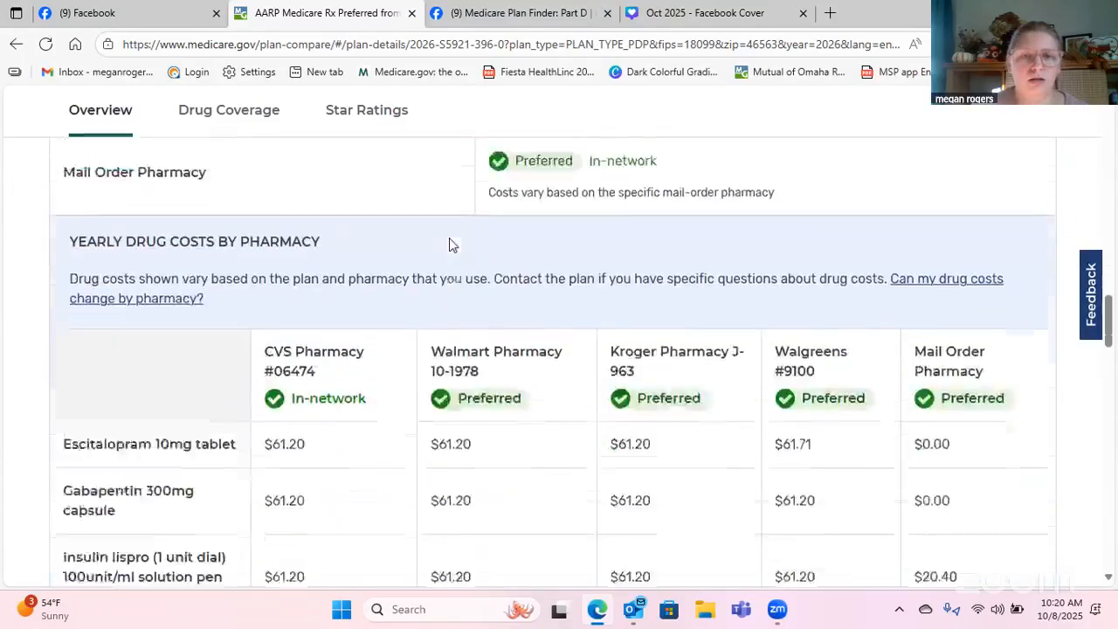
scroll(451, 240, down, 2)
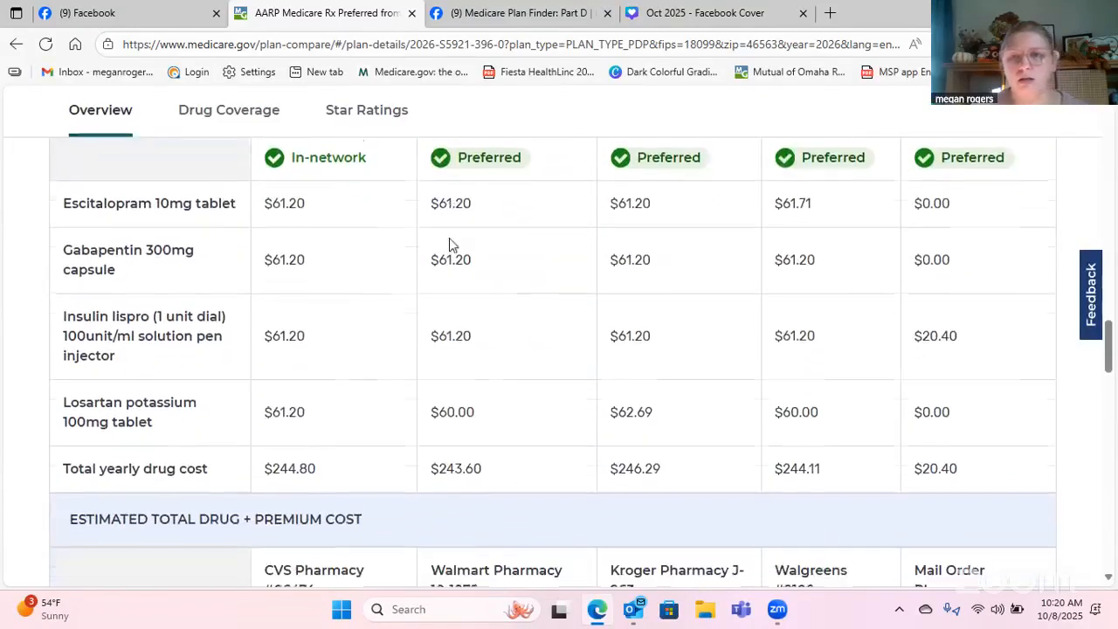
scroll(390, 341, down, 1)
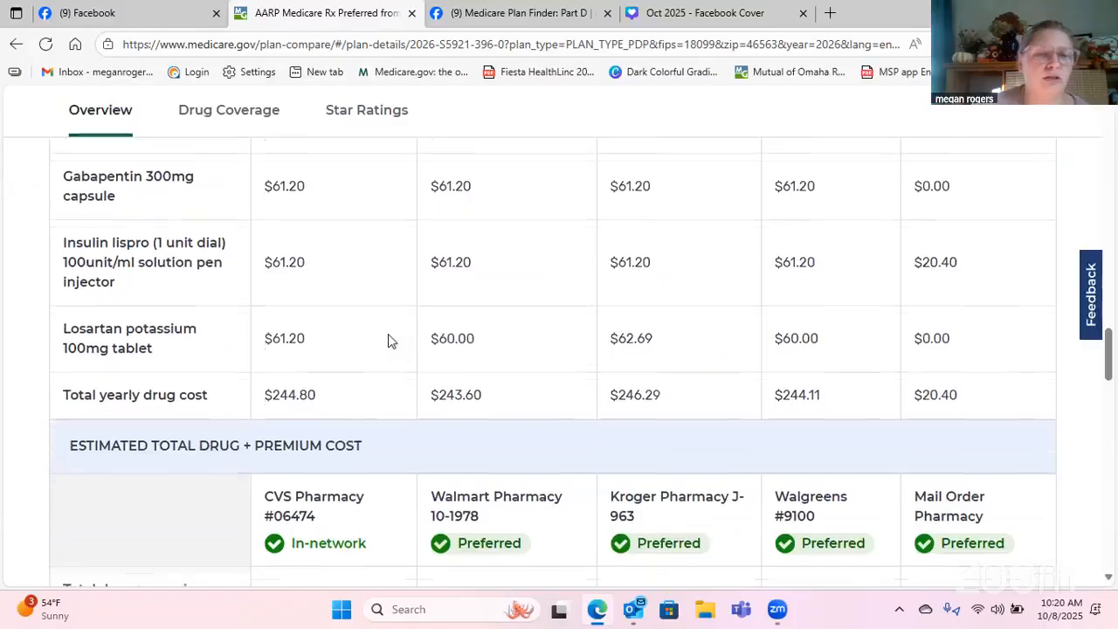
scroll(391, 341, down, 1)
scroll(391, 341, up, 2)
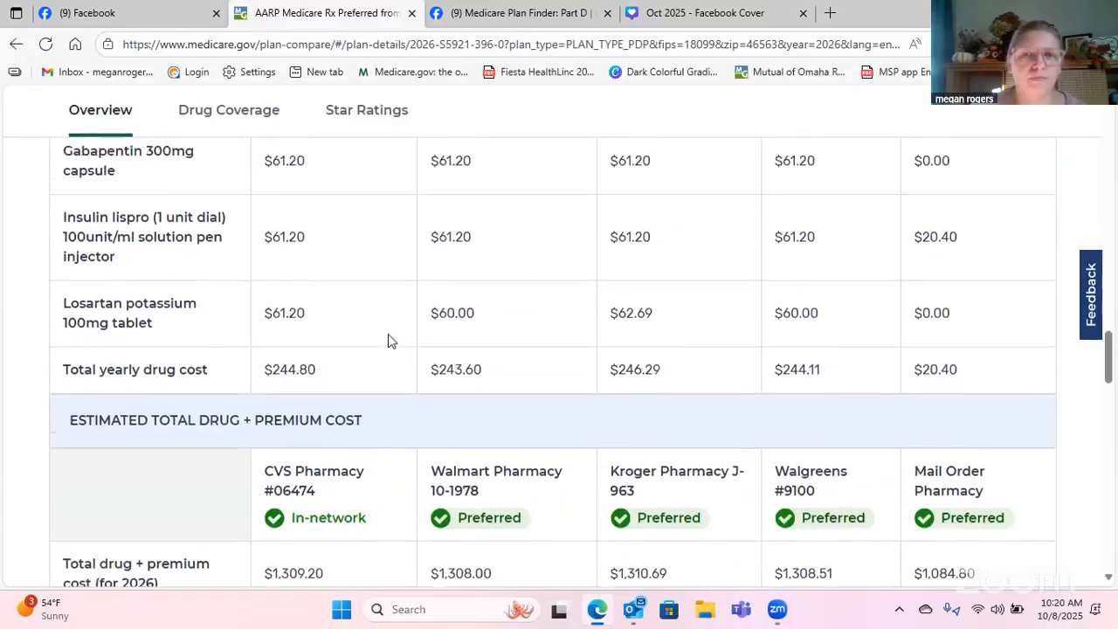
scroll(391, 341, down, 4)
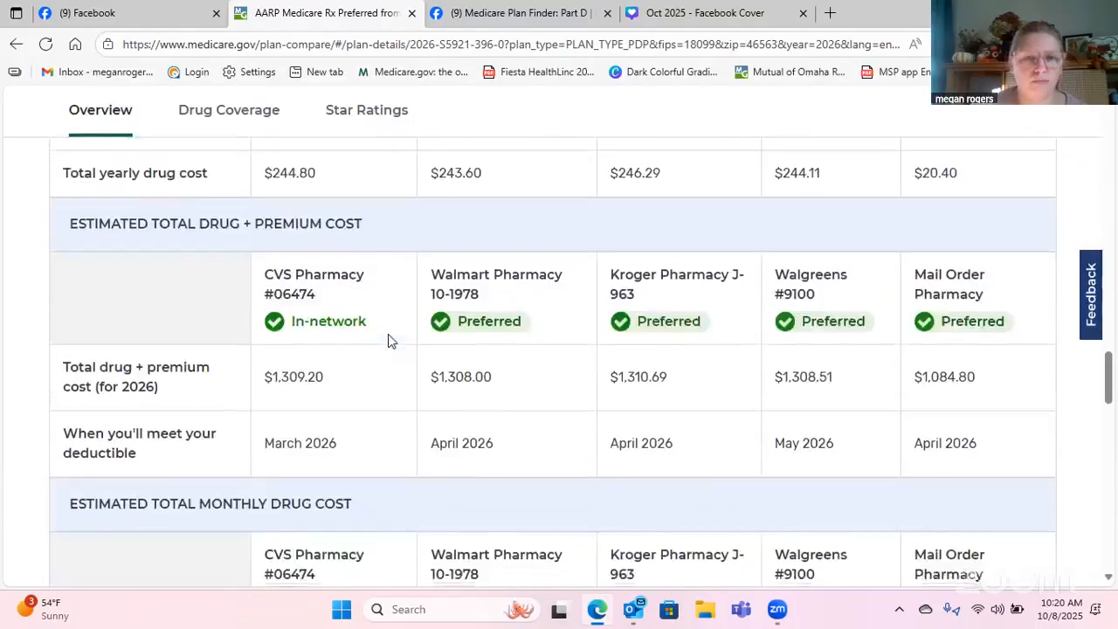
Compare the estimated monthly drug costs from January to December across the retail pharmacies and mail order.
scroll(391, 341, down, 5)
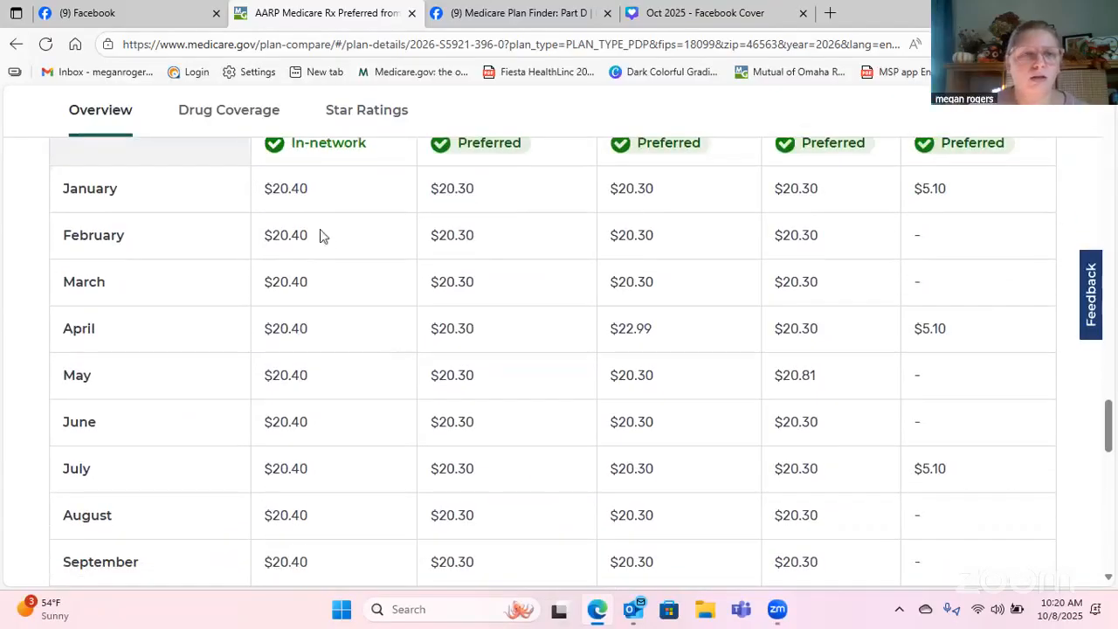
scroll(297, 170, up, 1)
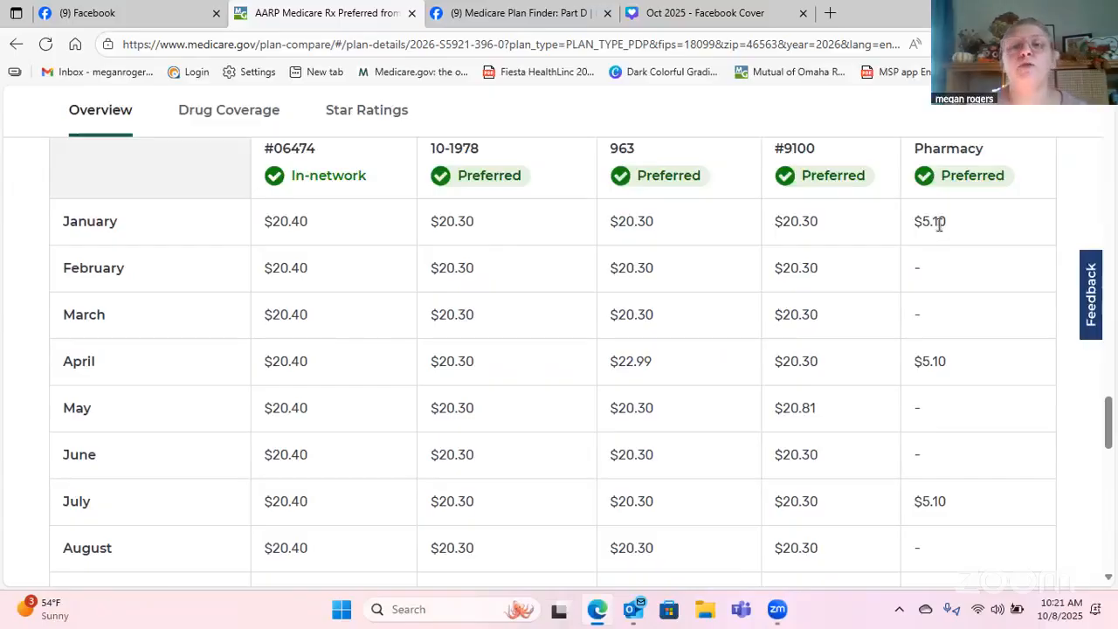
scroll(956, 316, down, 5)
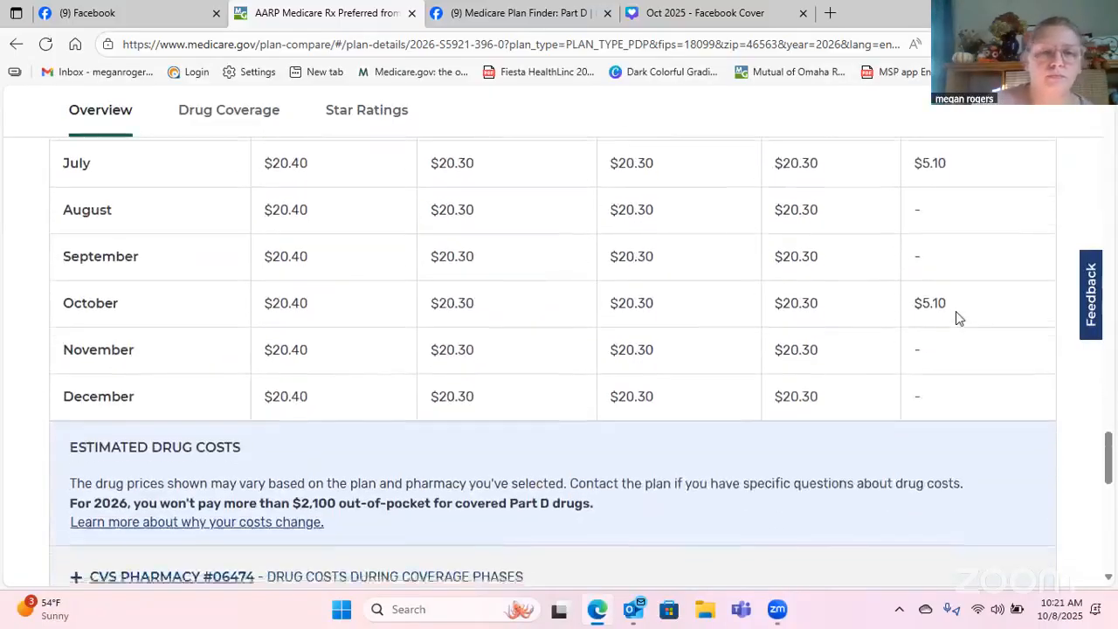
Expand the mail order pharmacy's drug costs during coverage phases and examine each drug's cost and the monthly totals.
scroll(955, 317, down, 4)
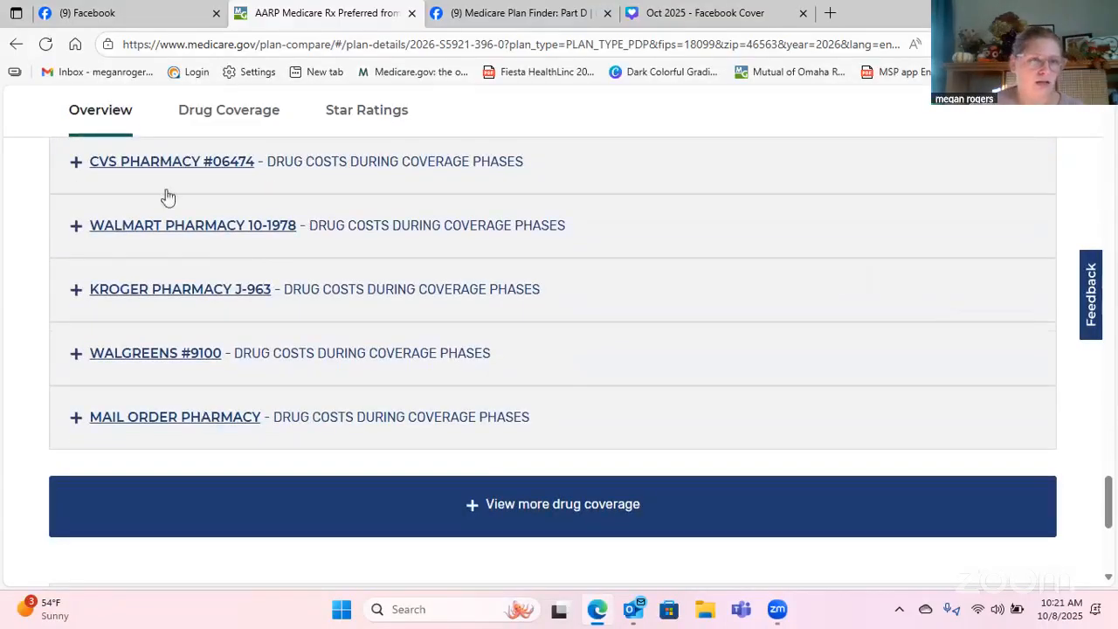
click(203, 422)
scroll(203, 423, down, 2)
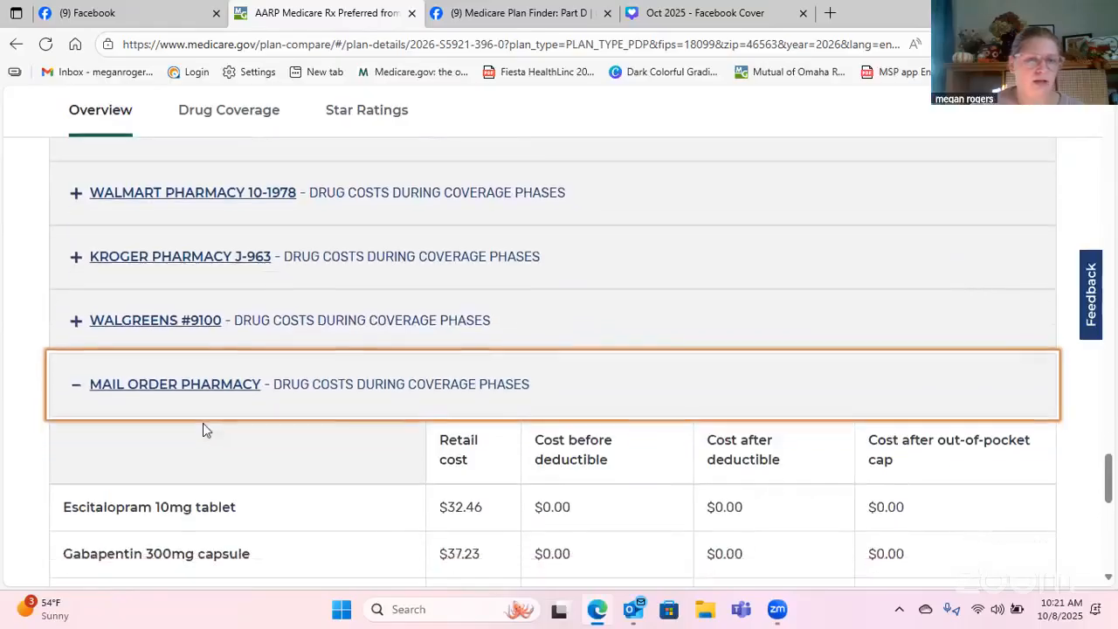
scroll(203, 423, down, 2)
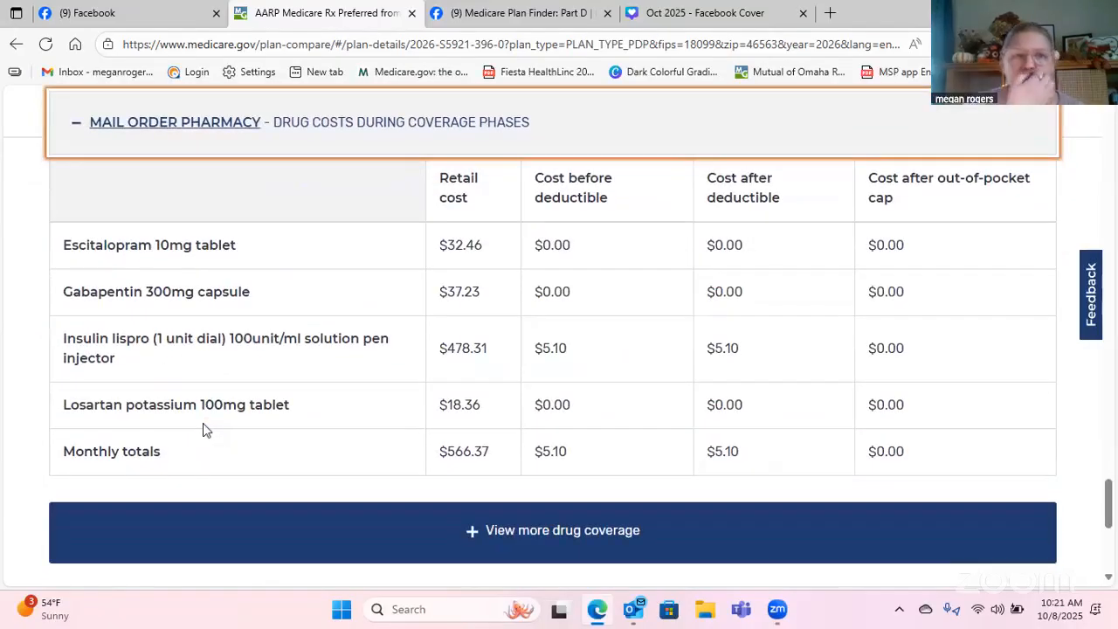